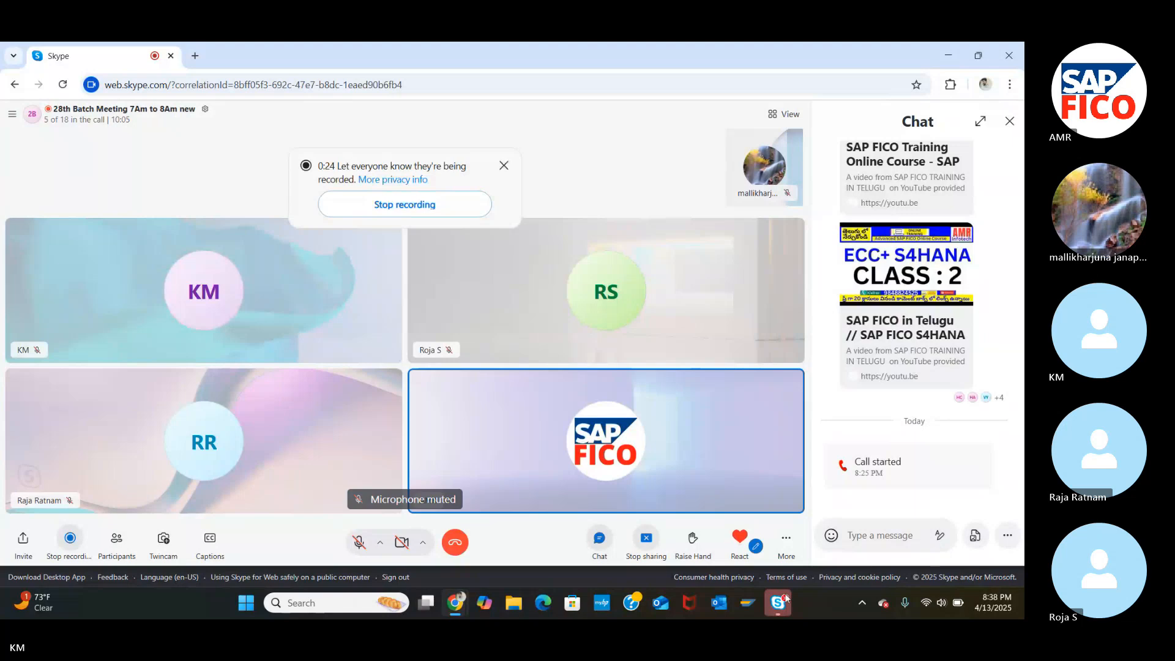
# Bring the SAP FICO topics Word document to the front and maximize its window.
pyautogui.click(246, 605)
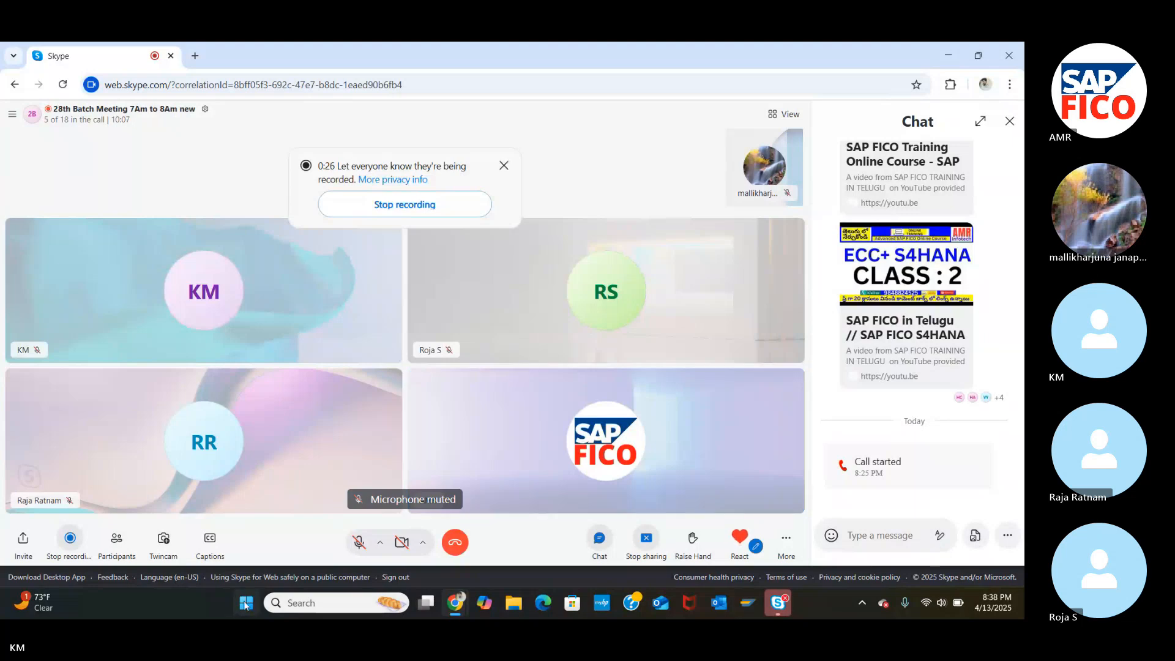
pyautogui.write('w')
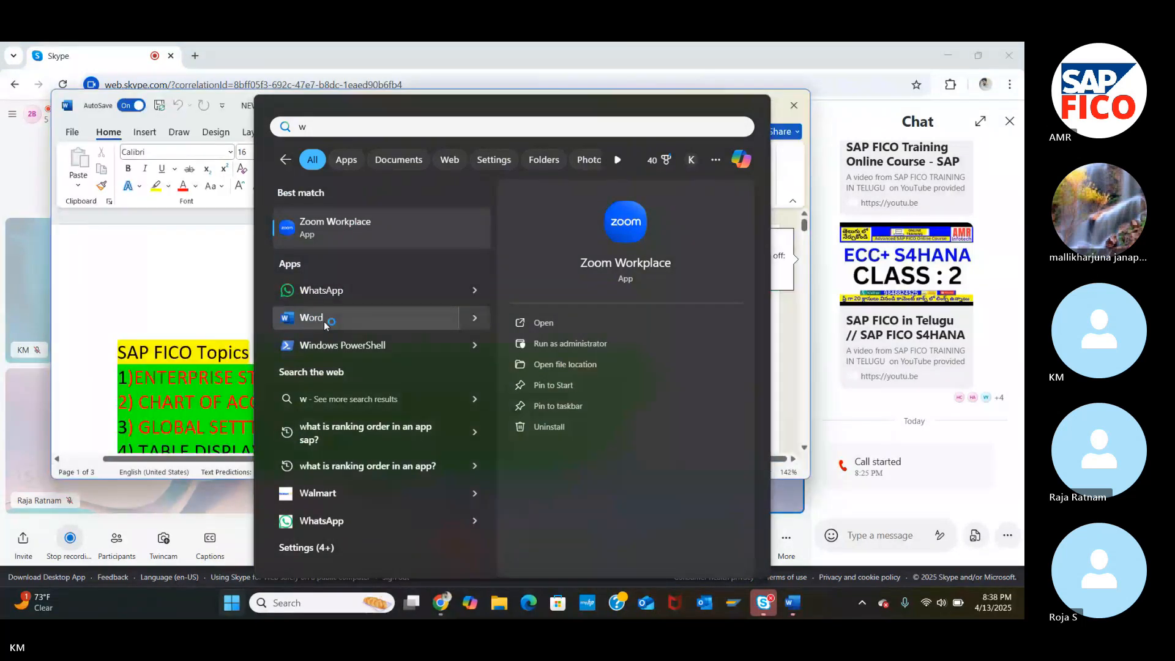
pyautogui.click(792, 47)
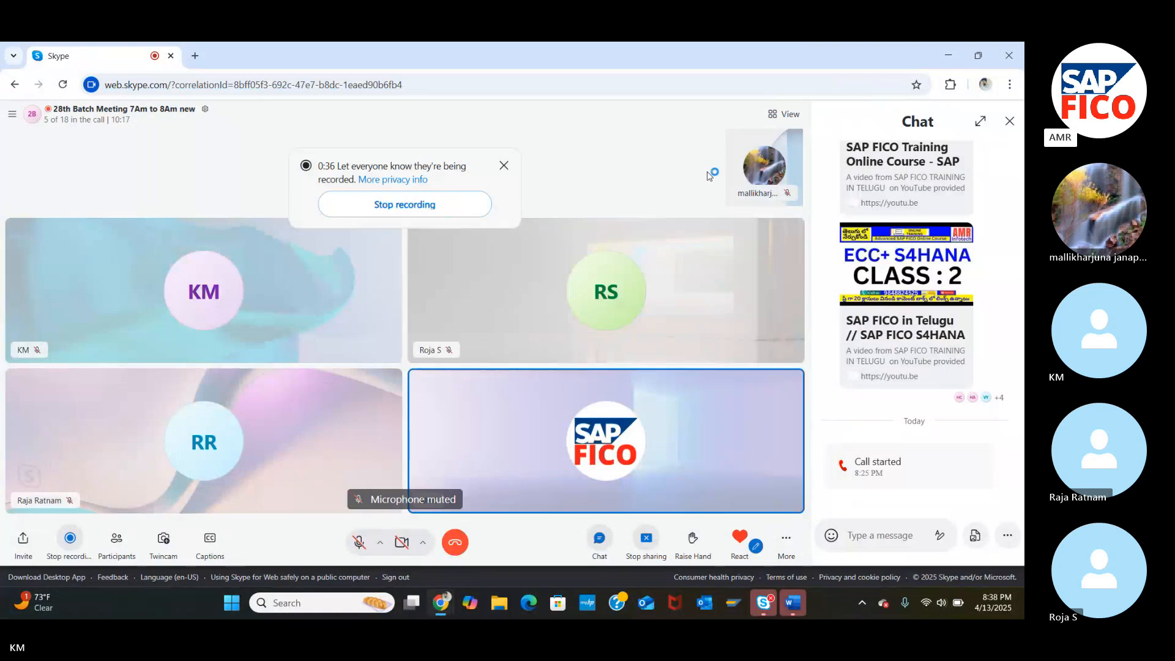
pyautogui.click(792, 603)
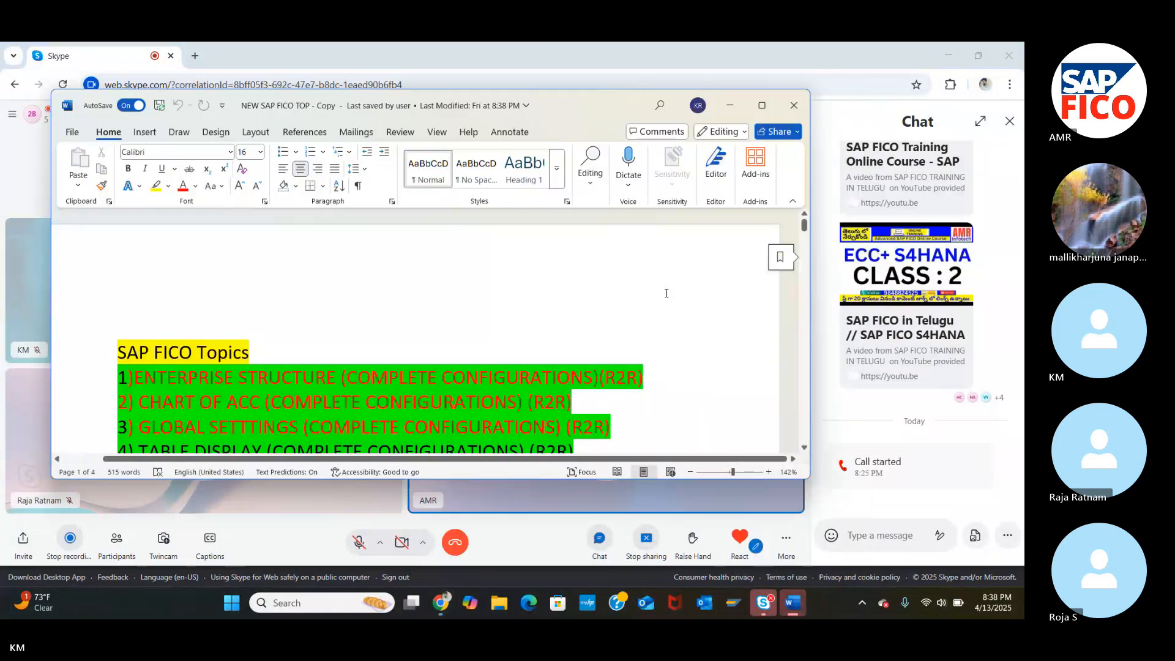
pyautogui.click(761, 105)
# Highlight the first line of item 17 in bright green.
pyautogui.scroll(-3, 507, 367)
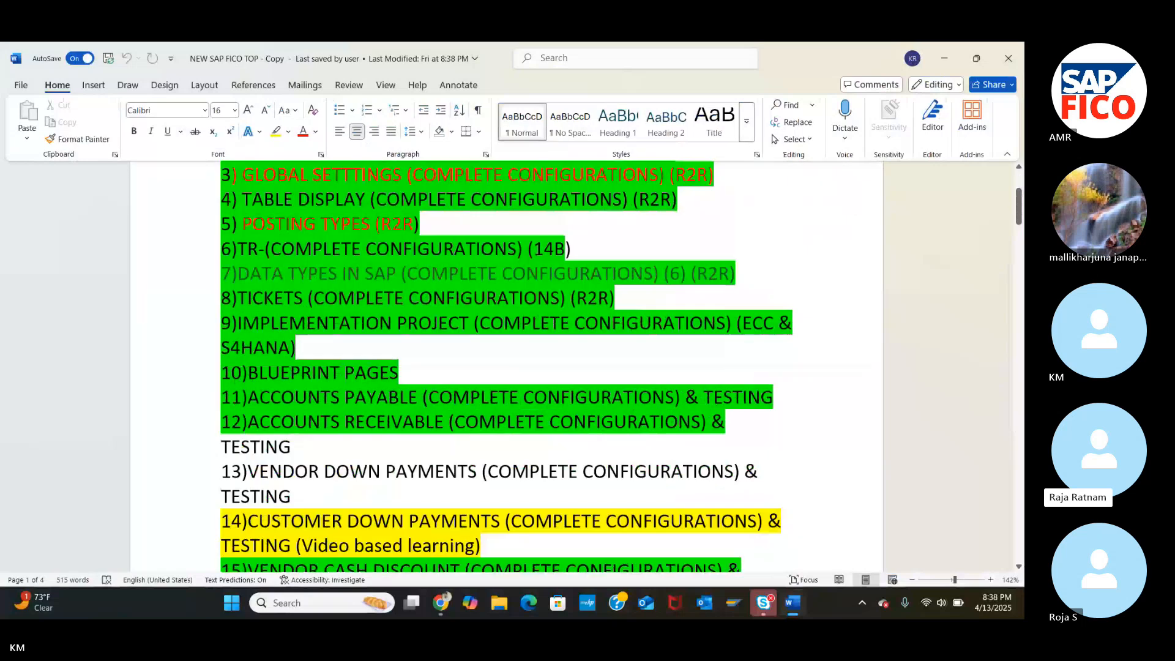
pyautogui.scroll(-5, 508, 367)
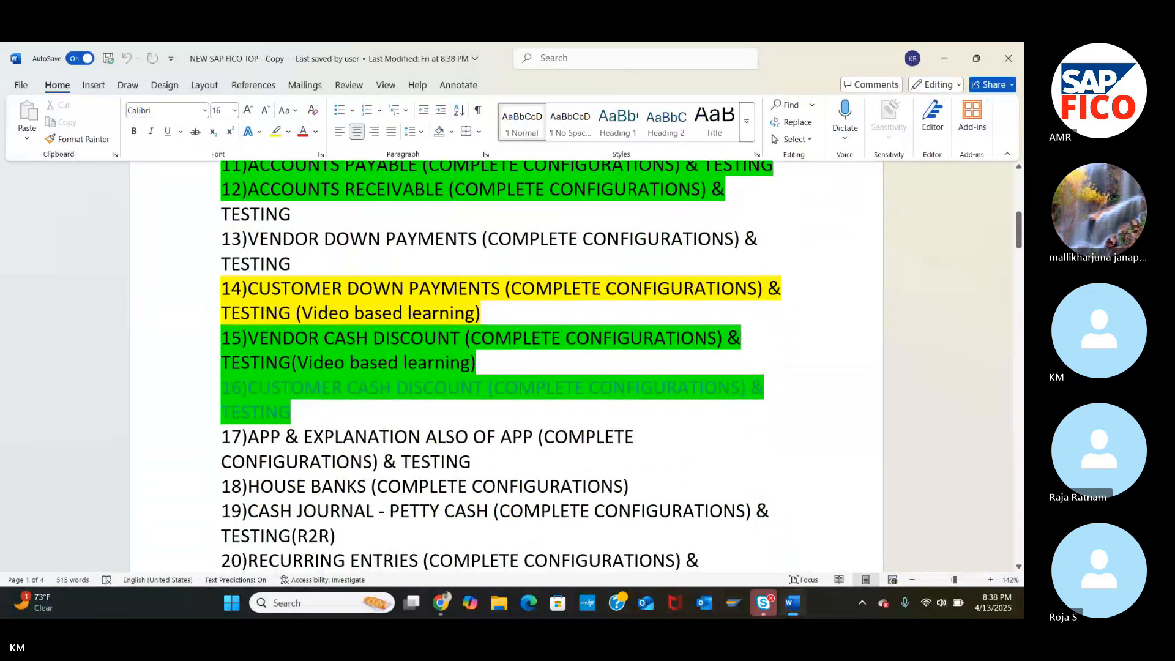
pyautogui.scroll(-4, 508, 367)
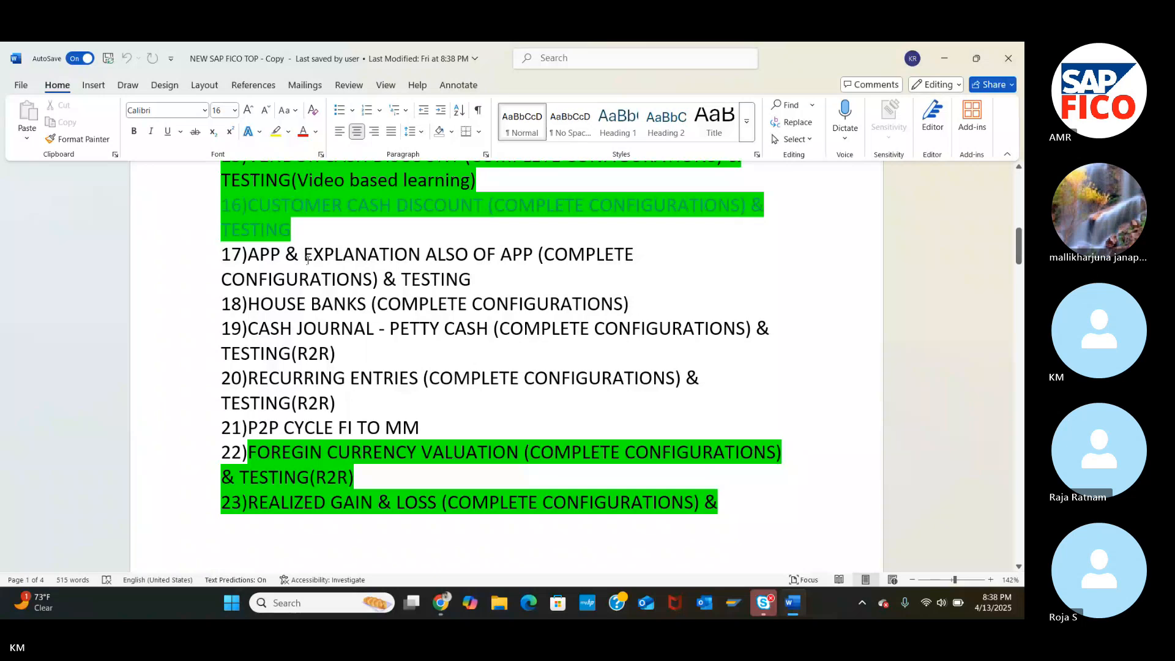
pyautogui.moveTo(226, 259); pyautogui.dragTo(636, 256)
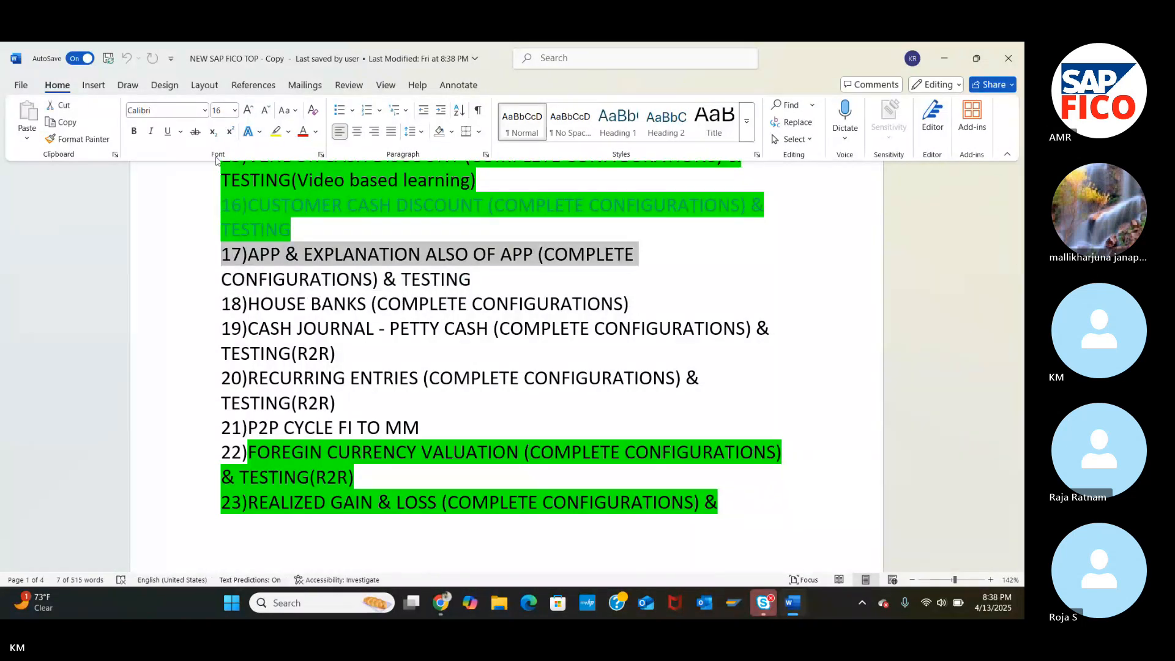
pyautogui.click(288, 131)
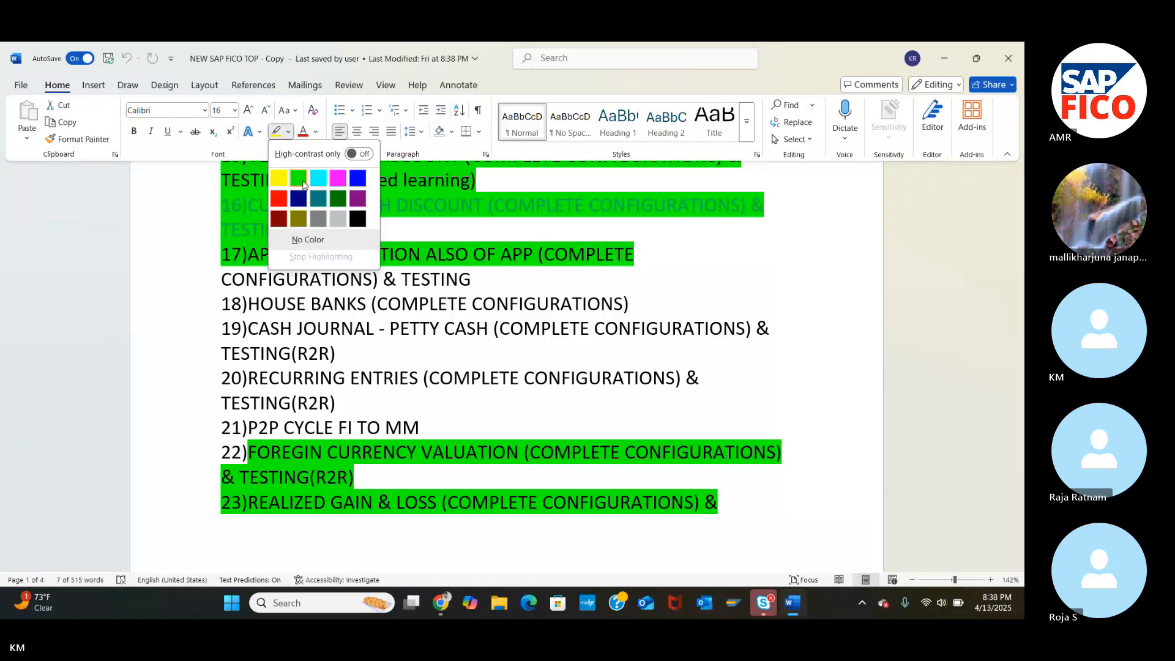
pyautogui.click(303, 181)
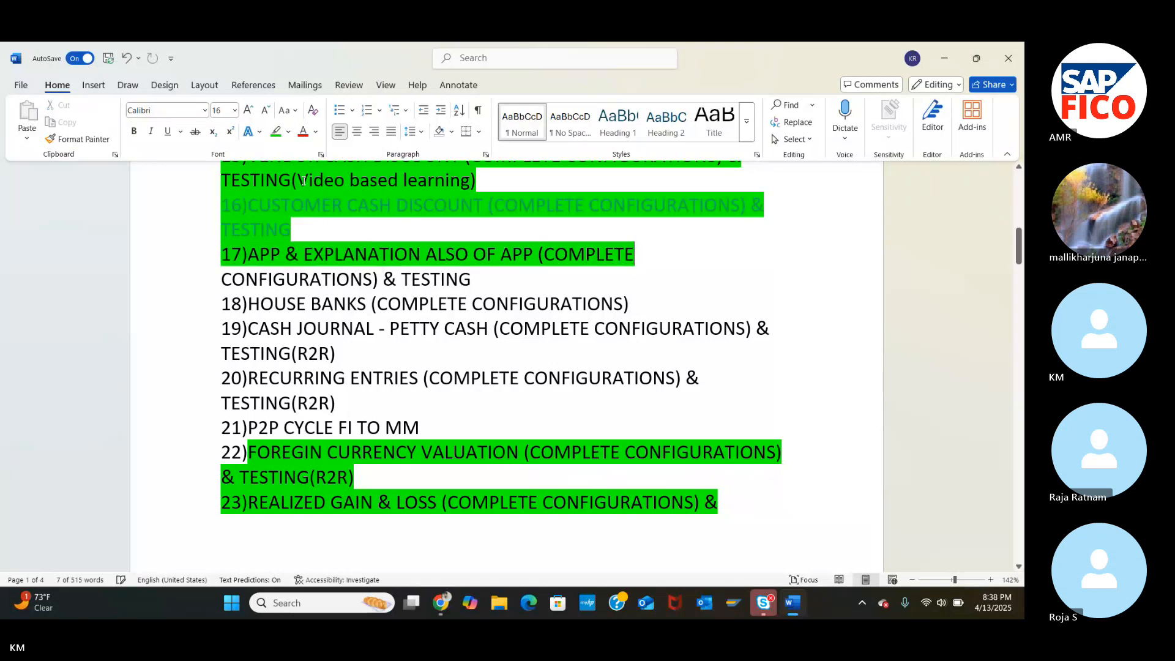
pyautogui.click(187, 282)
pyautogui.click(187, 304)
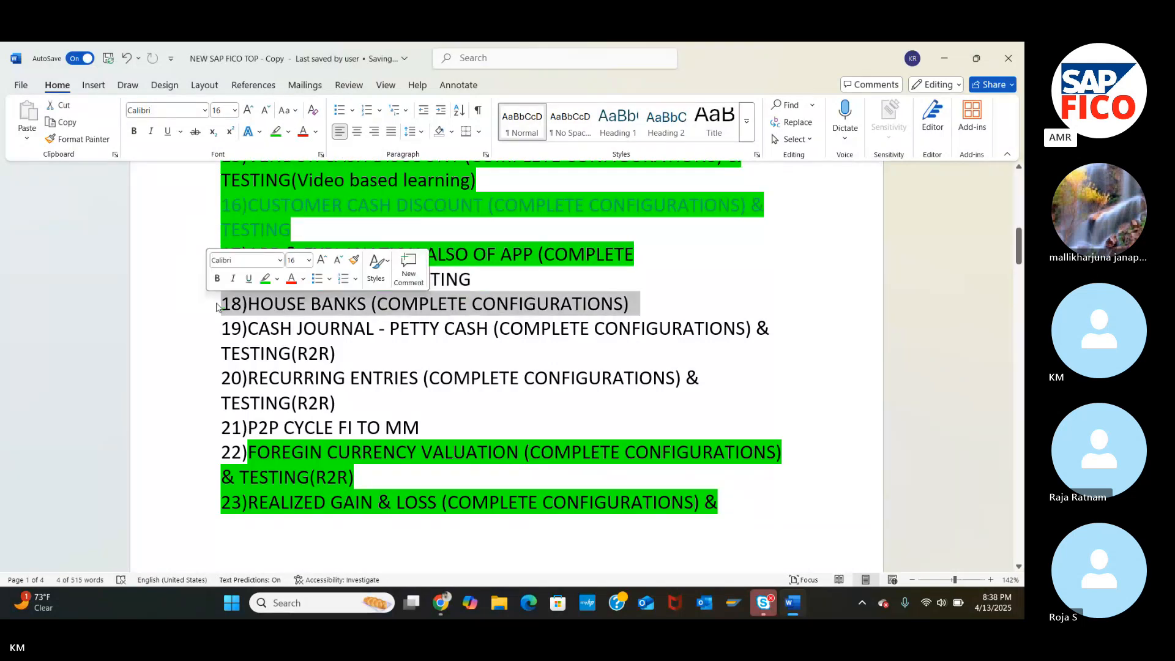
pyautogui.click(437, 358)
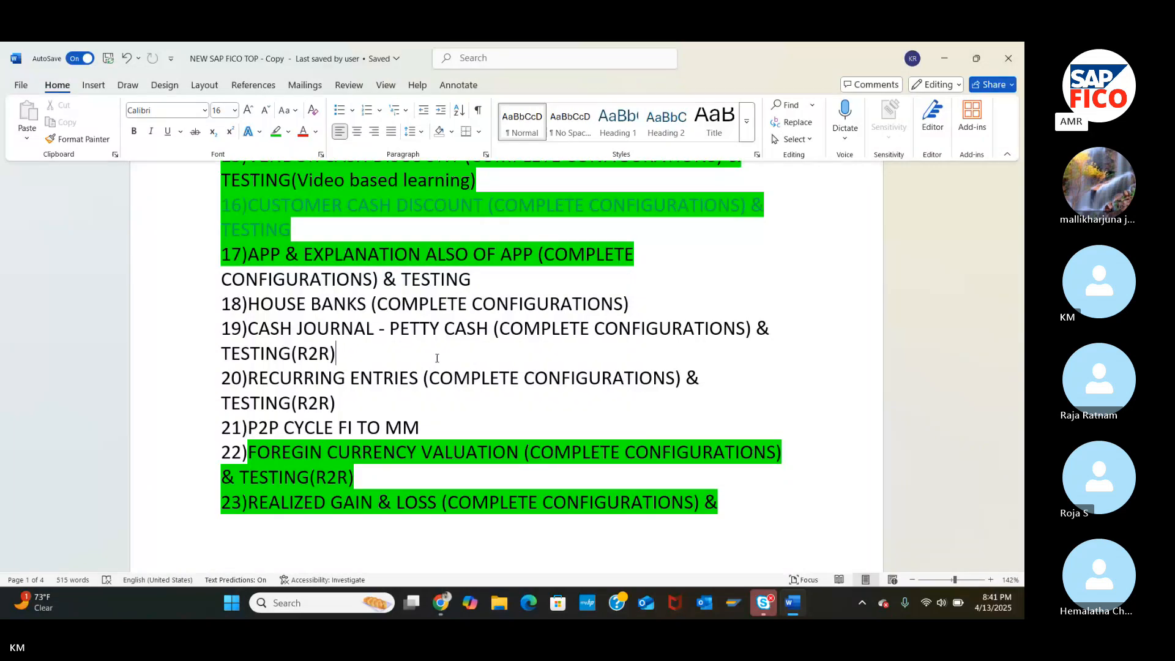
# Place the insertion point right after '32)' in the topics list.
pyautogui.scroll(-15, 437, 358)
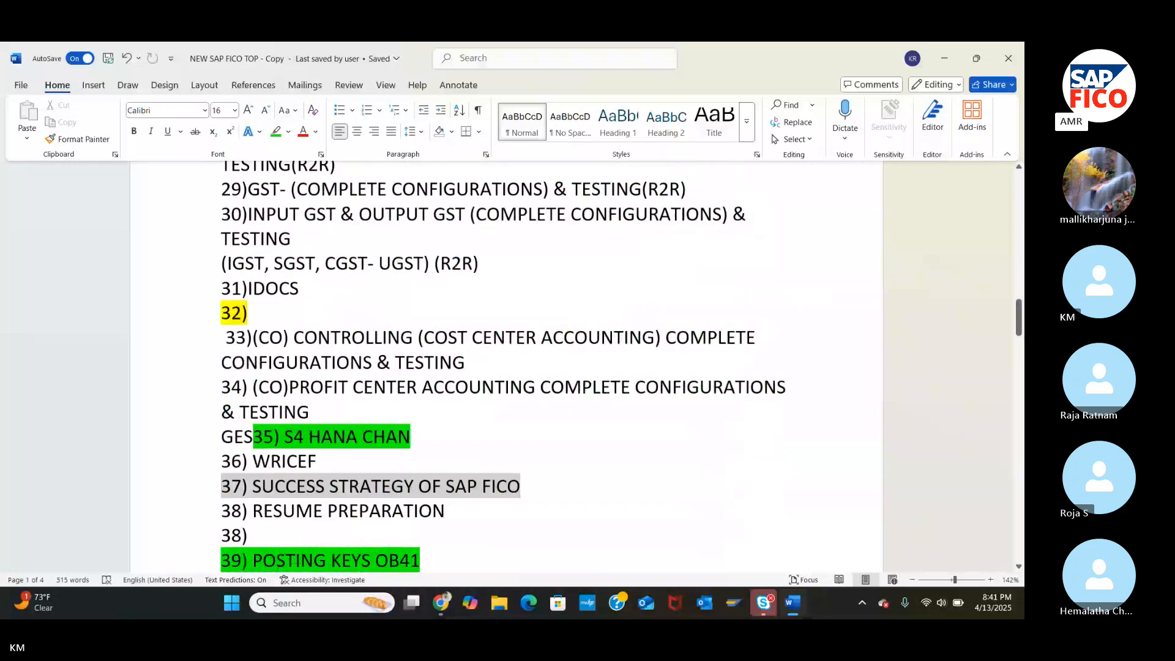
pyautogui.scroll(1, 506, 367)
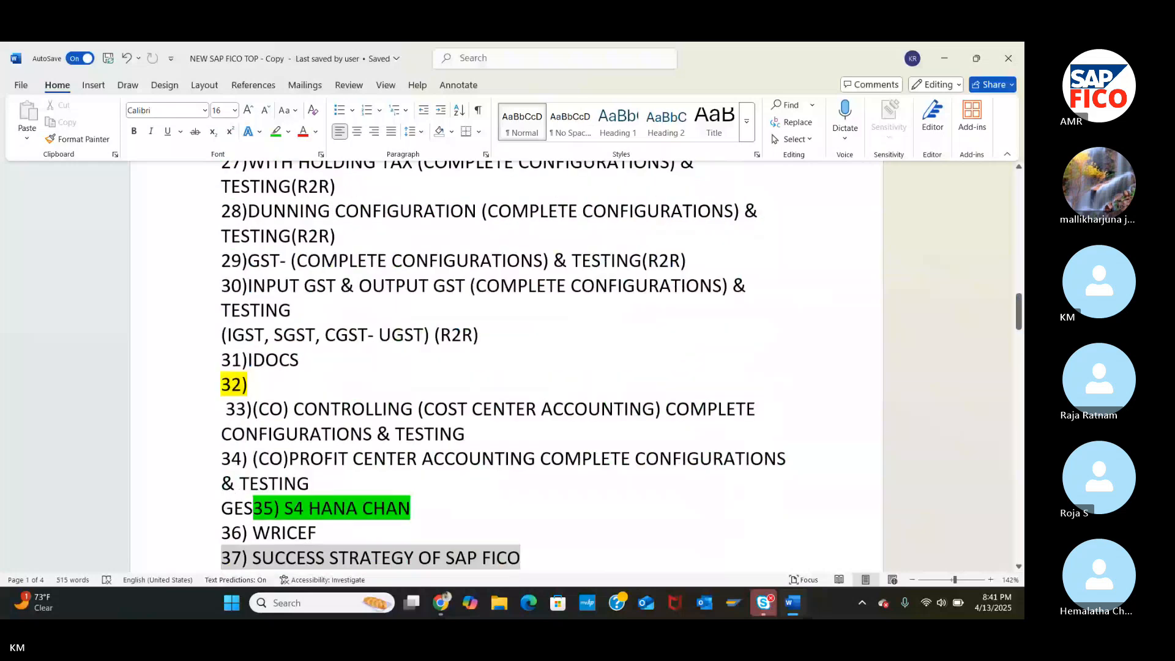
pyautogui.click(256, 393)
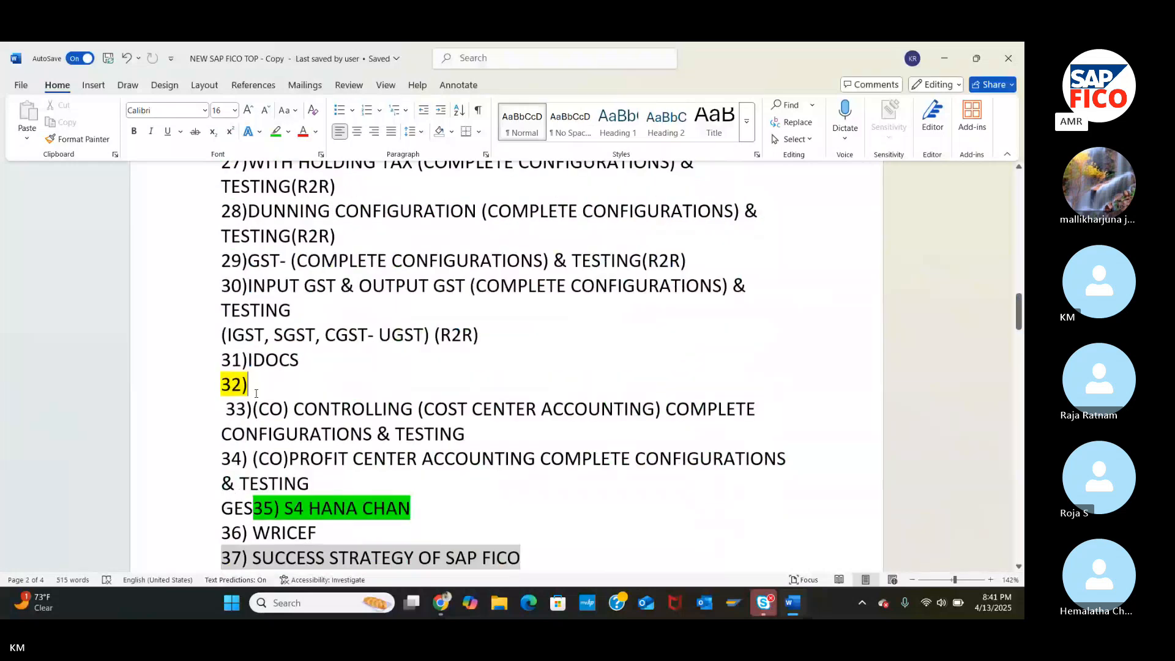
pyautogui.scroll(-3, 256, 393)
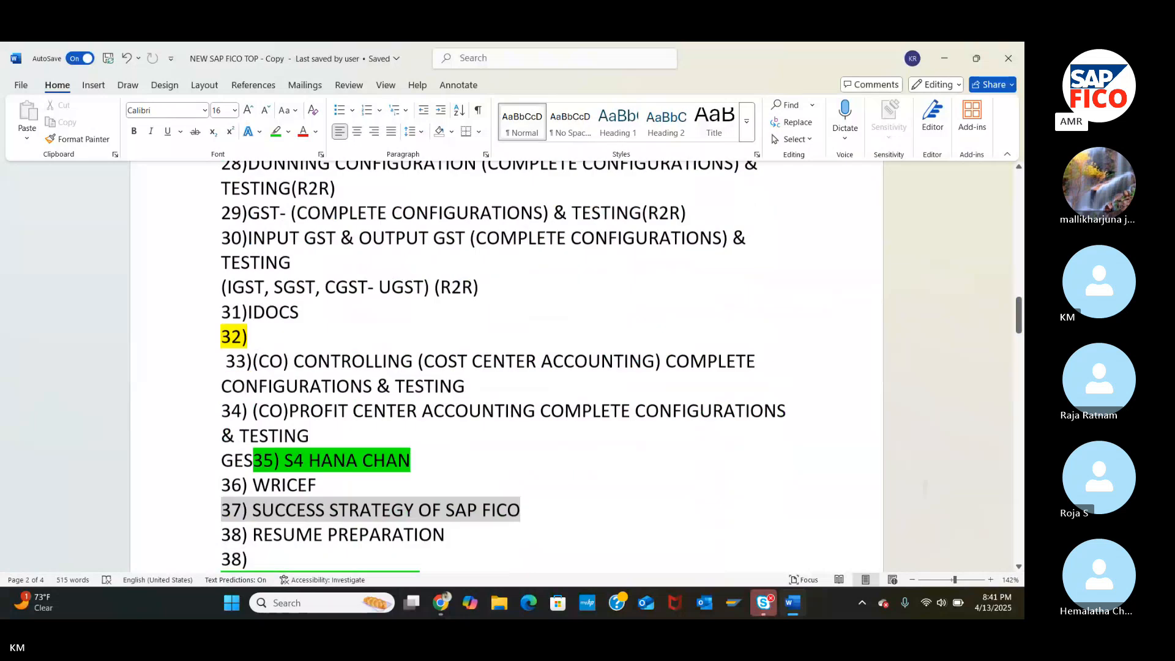
pyautogui.scroll(-15, 507, 367)
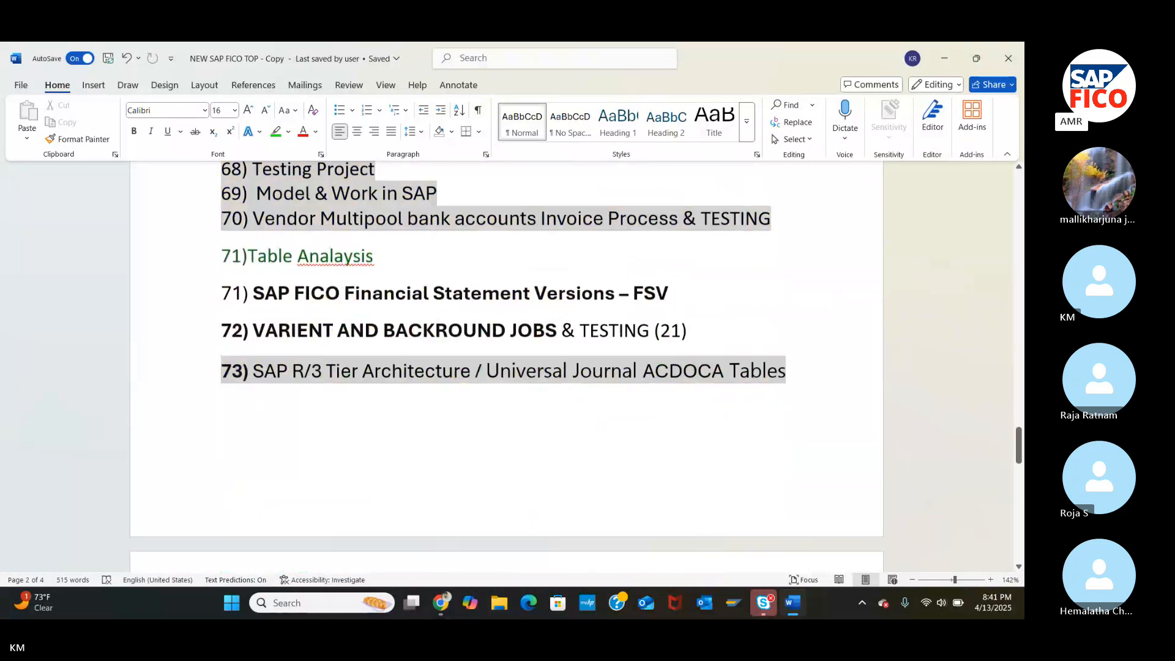
pyautogui.scroll(6, 506, 367)
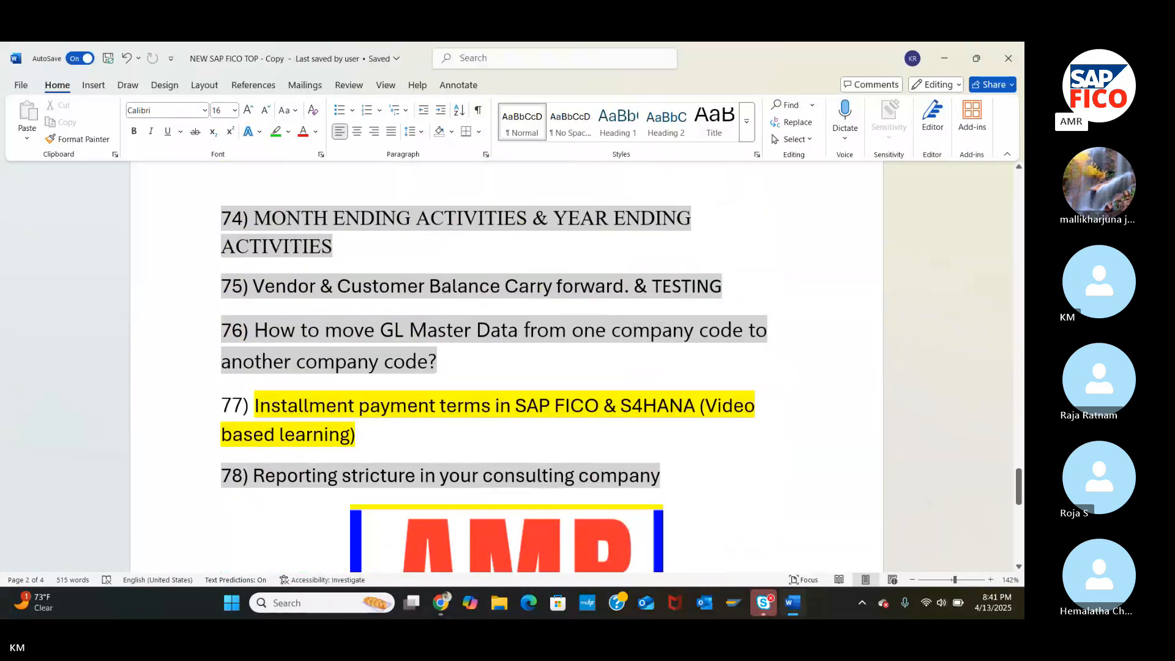
pyautogui.scroll(12, 507, 367)
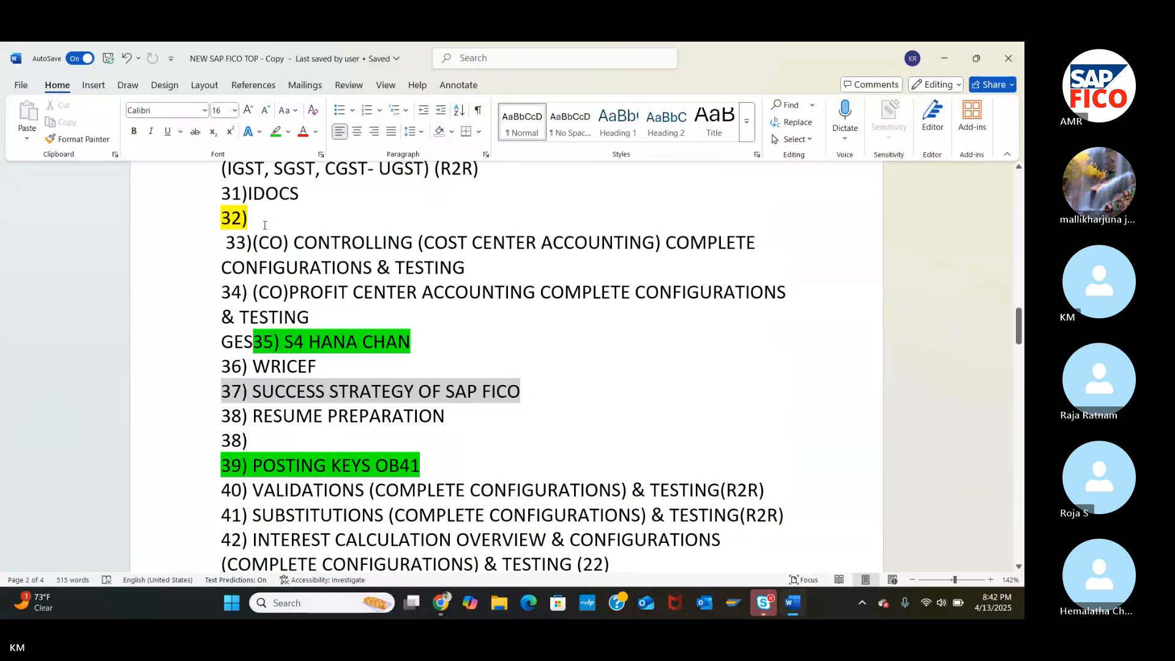
# Enter 'Vendor also customer' as item 32, then minimize Word to return to the call.
pyautogui.write('Vend')
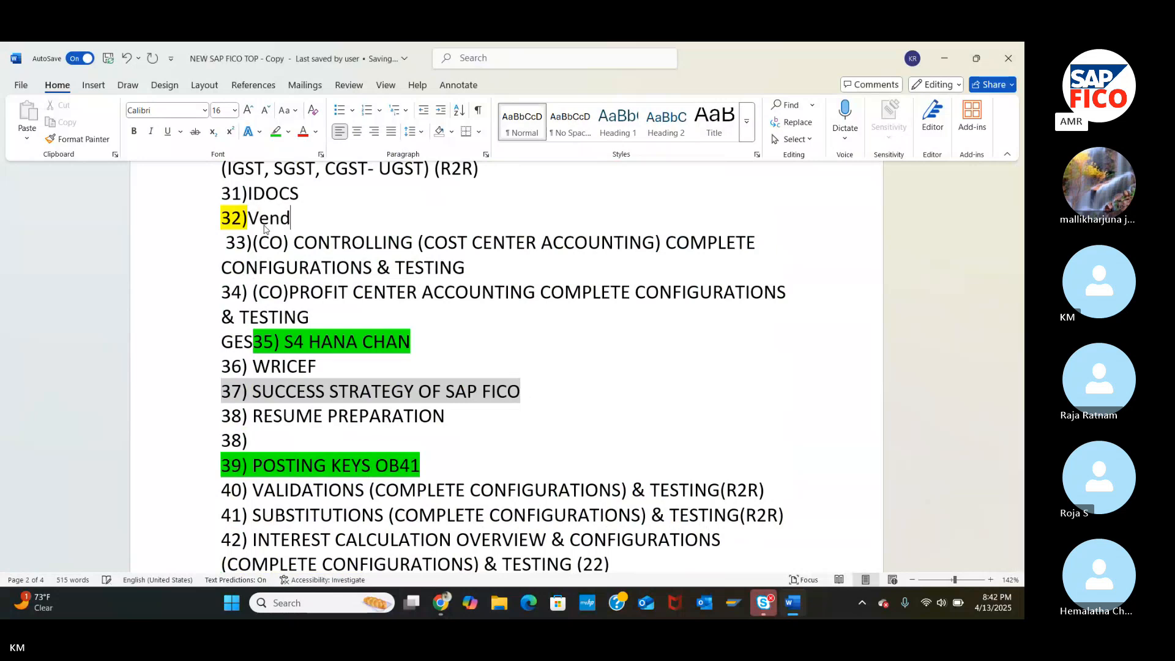
pyautogui.write('or a')
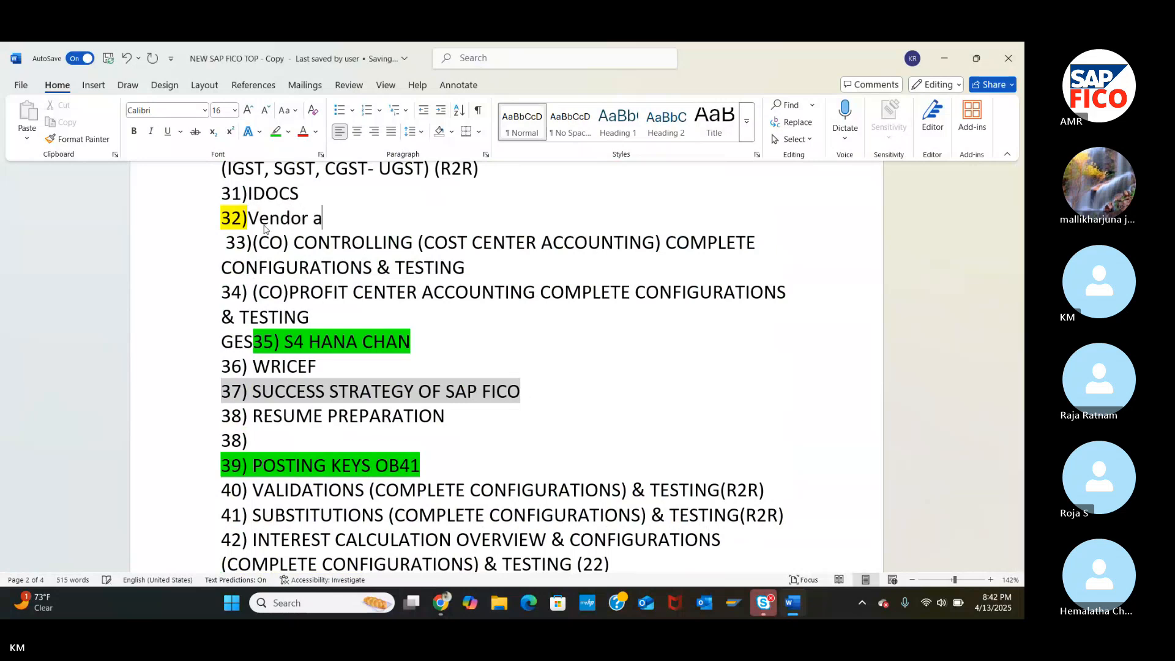
pyautogui.write('lso cu')
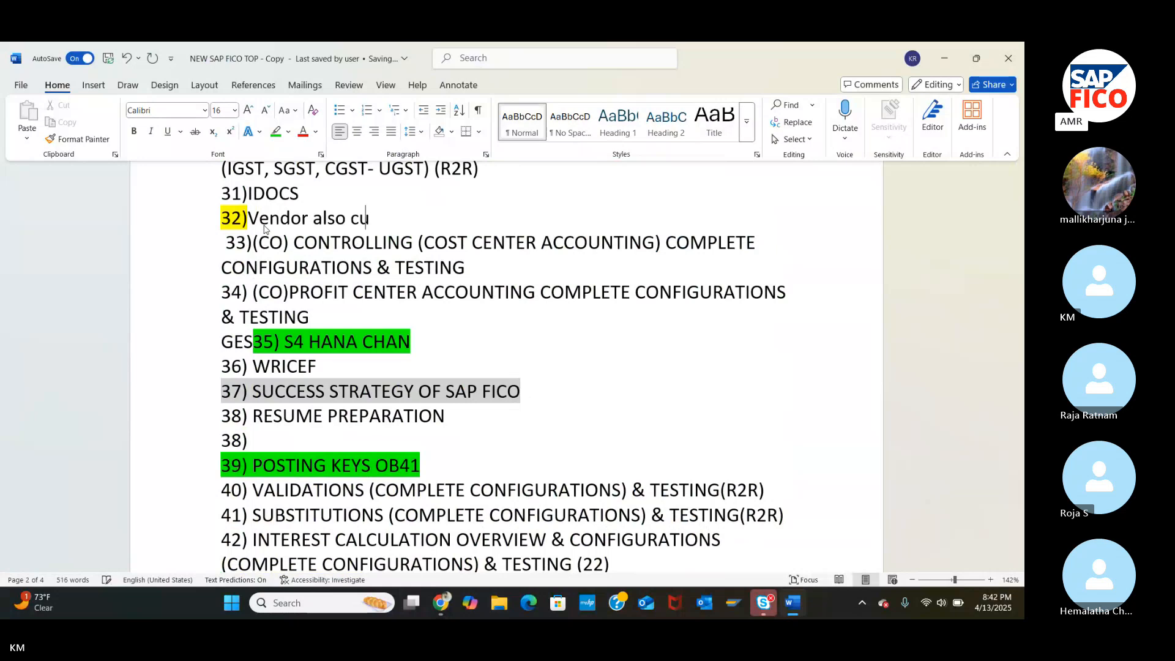
pyautogui.write('stomer')
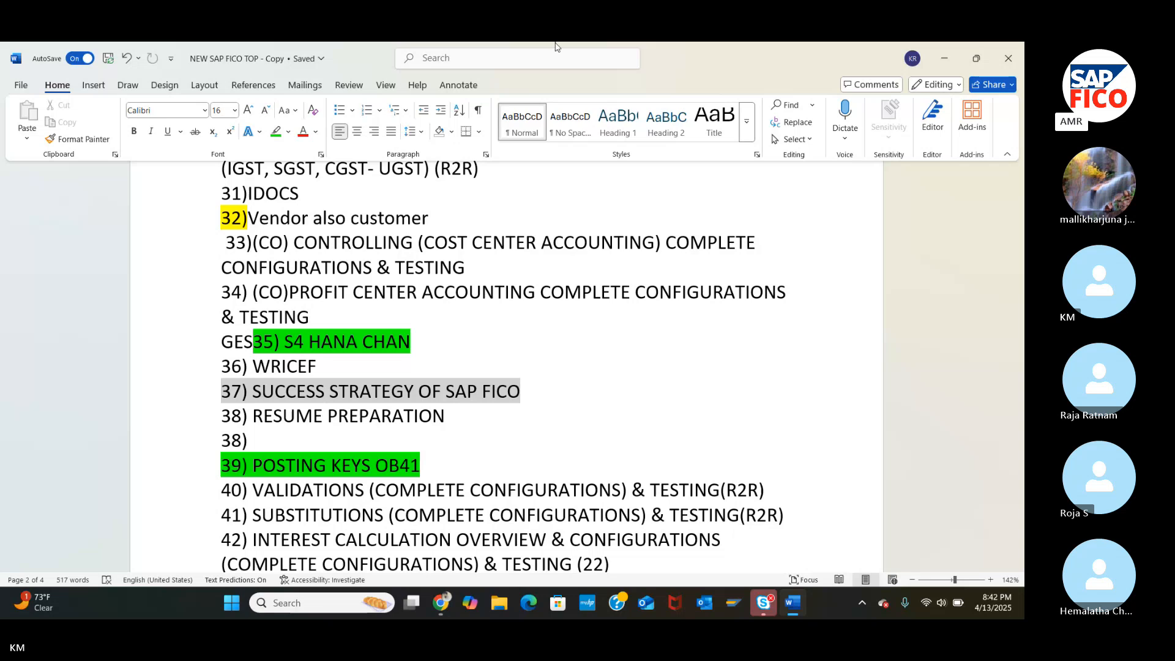
pyautogui.click(946, 60)
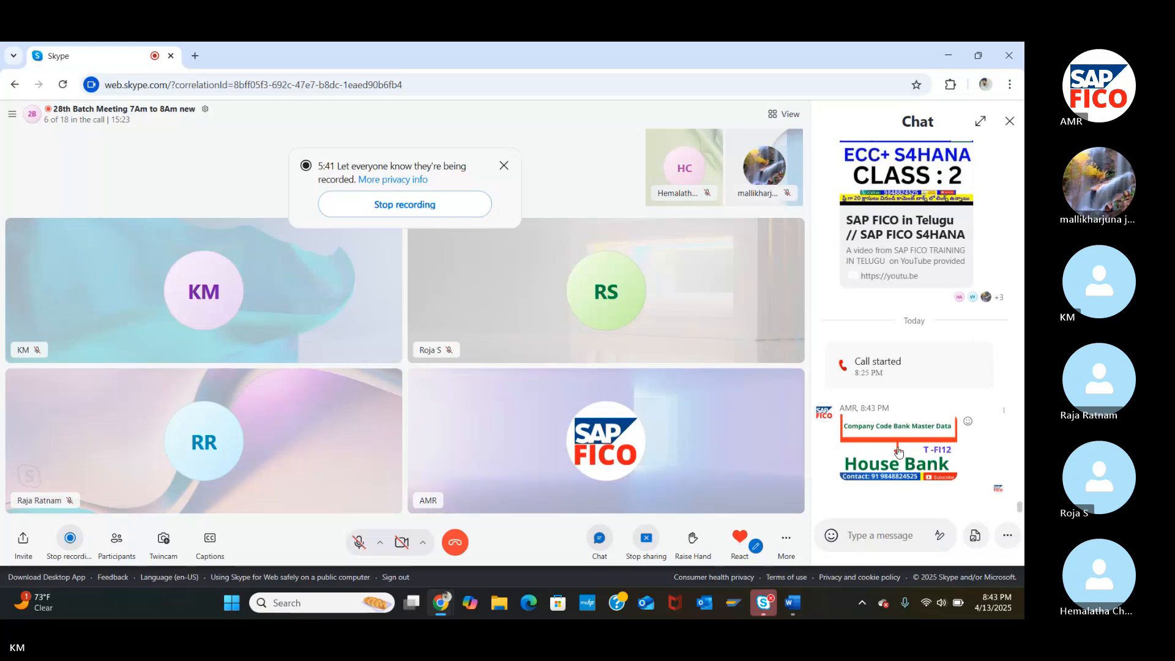
# Open the House Bank T-FI12 image from the Skype chat in the full-size viewer.
pyautogui.click(898, 451)
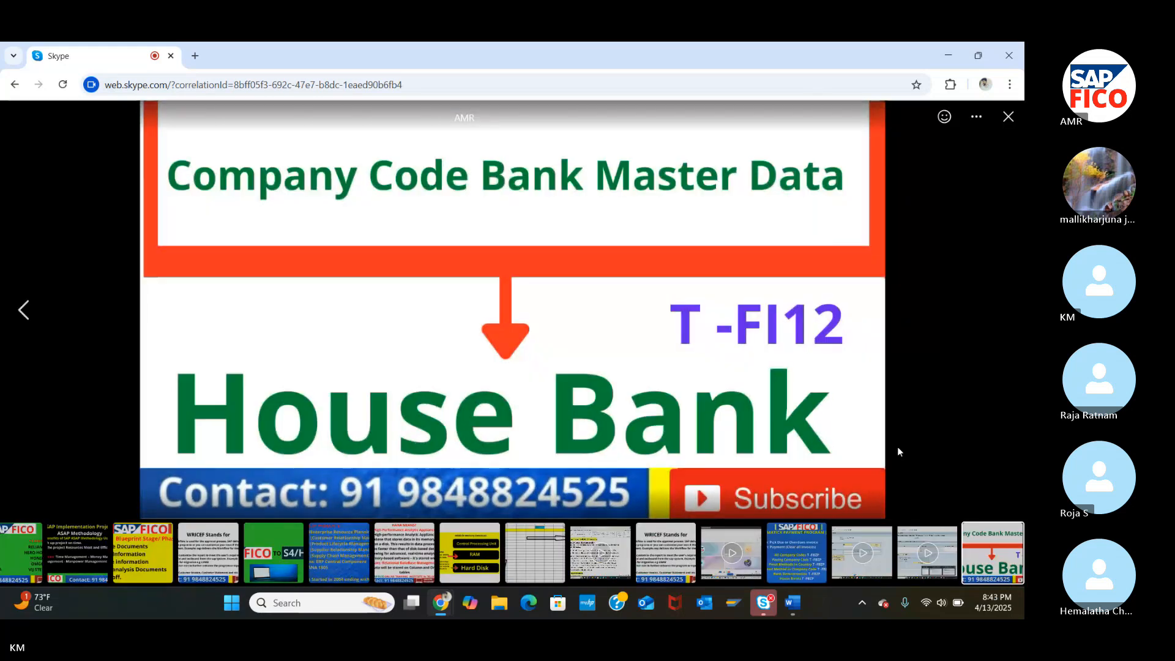
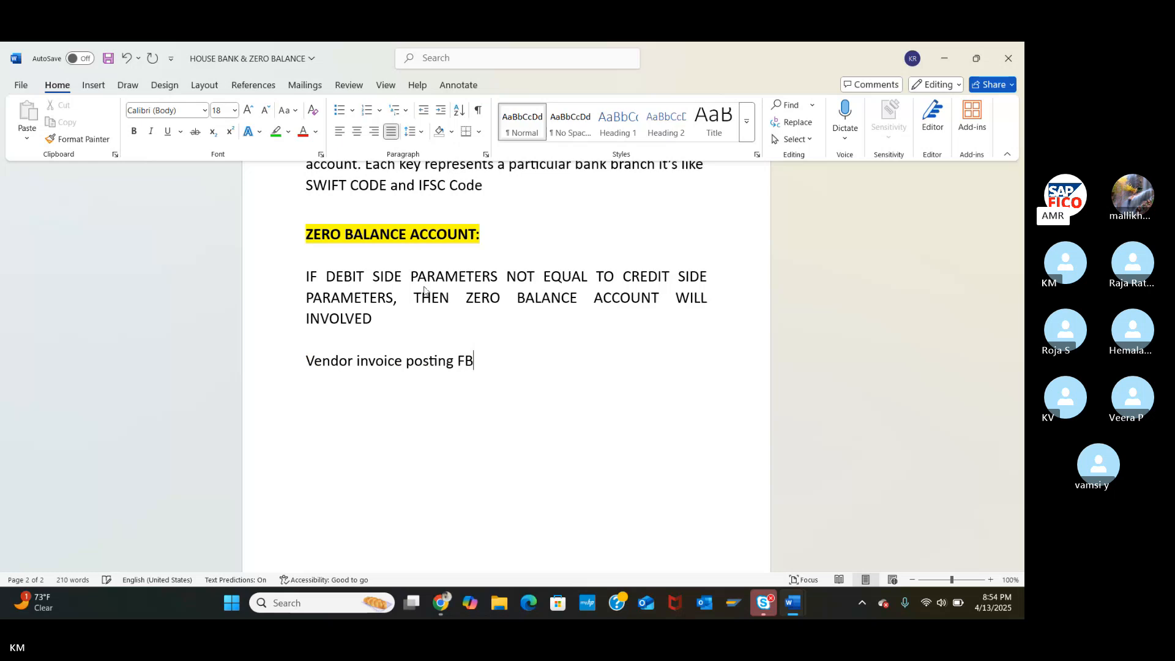
# Type the FB60 entry lines '60 EXPENSE A/C' and 'TO VENDOR A/C CR'.
pyautogui.write('60  ')
pyautogui.write('E')
pyautogui.write('XPE')
pyautogui.write('NS')
pyautogui.write('E AC')
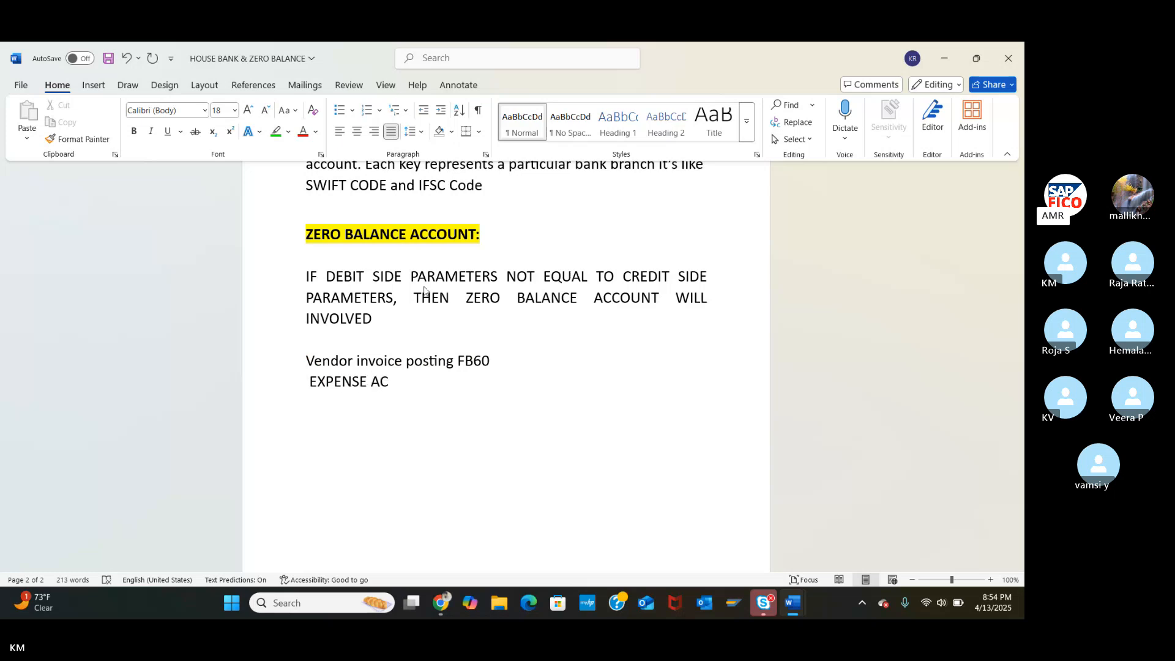
pyautogui.press('BackSpace')
pyautogui.write('/C')
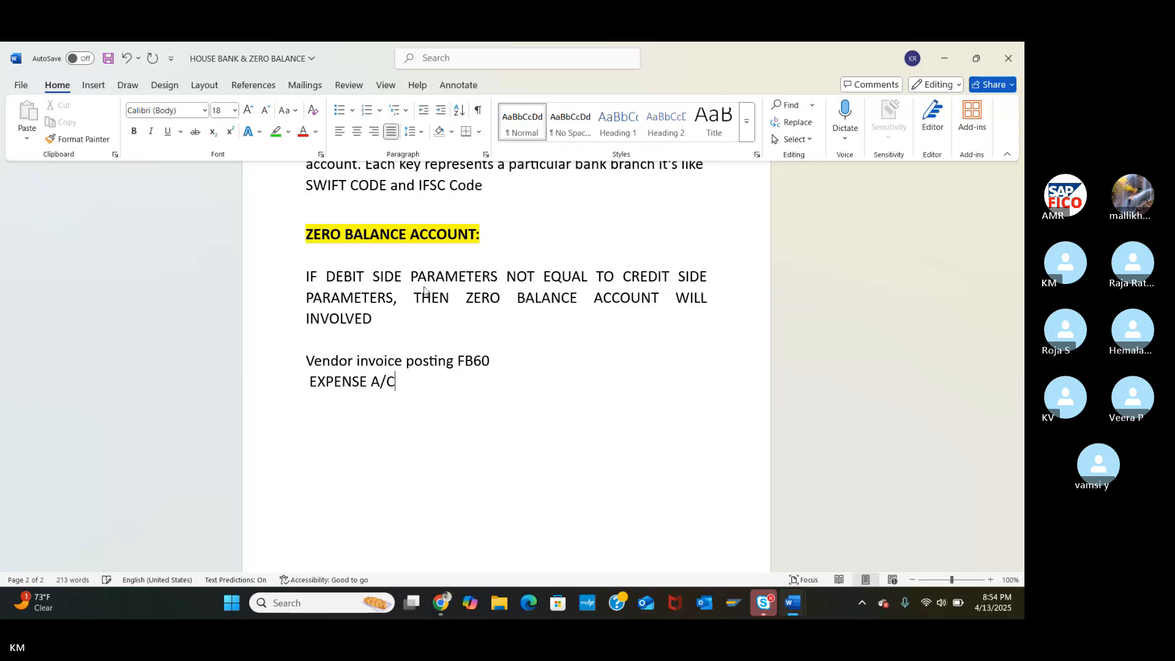
pyautogui.press('Return')
pyautogui.write('TO VENDOR A')
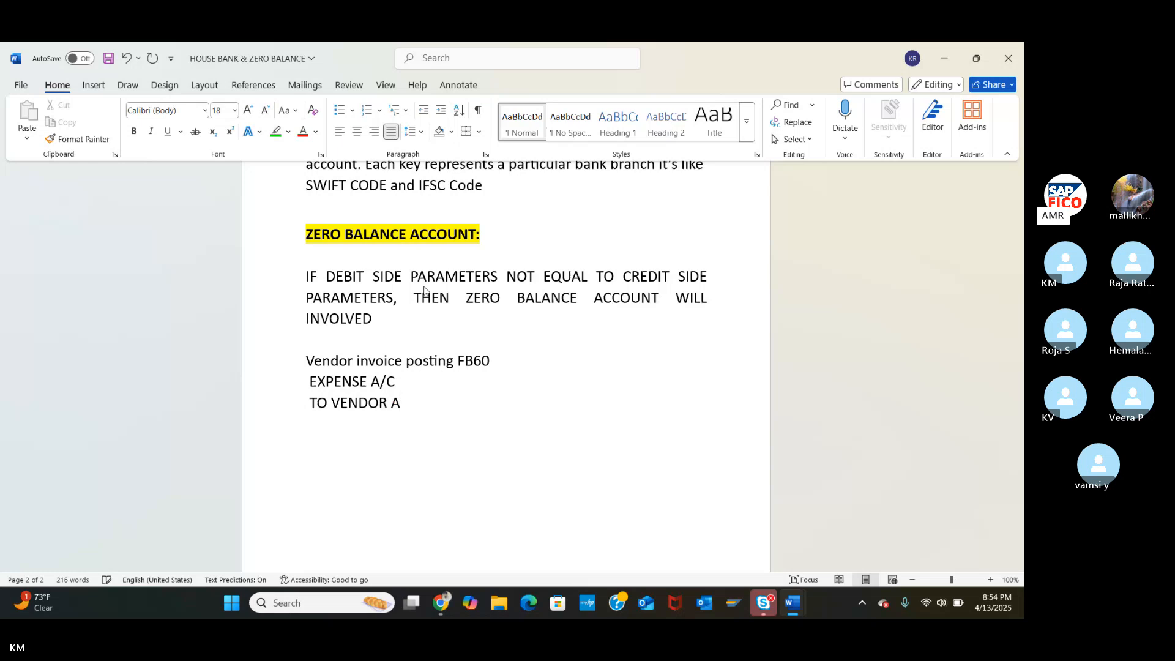
pyautogui.write('/C')
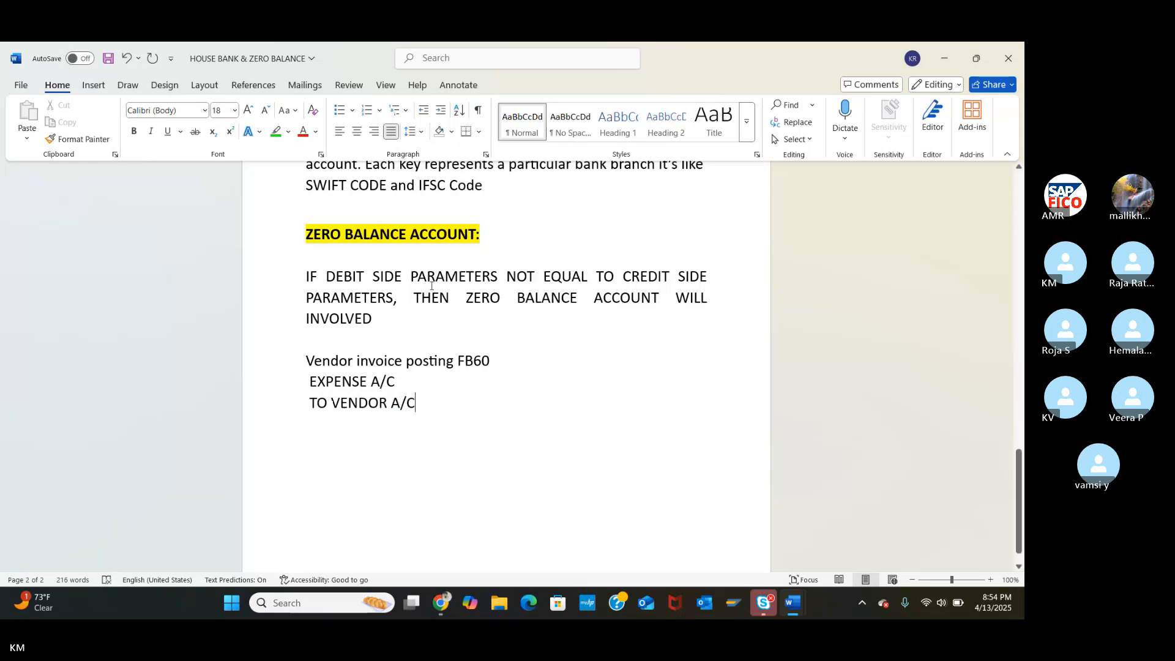
pyautogui.write(' CR')
pyautogui.press('Return')
# Add 'VENDOR PAYMENT F-53' with 'VENDOR A/C' and 'TO BANK OUTGOING A/C CR', then start a BRS line.
pyautogui.write('V')
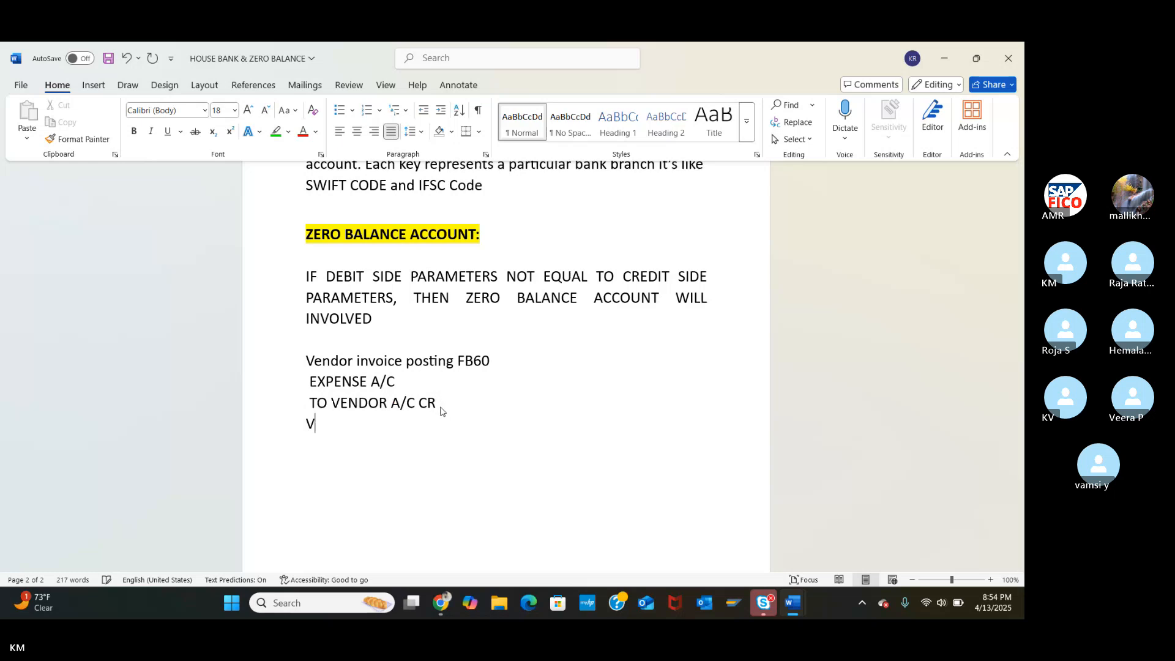
pyautogui.write('ENDOR PAYMENT')
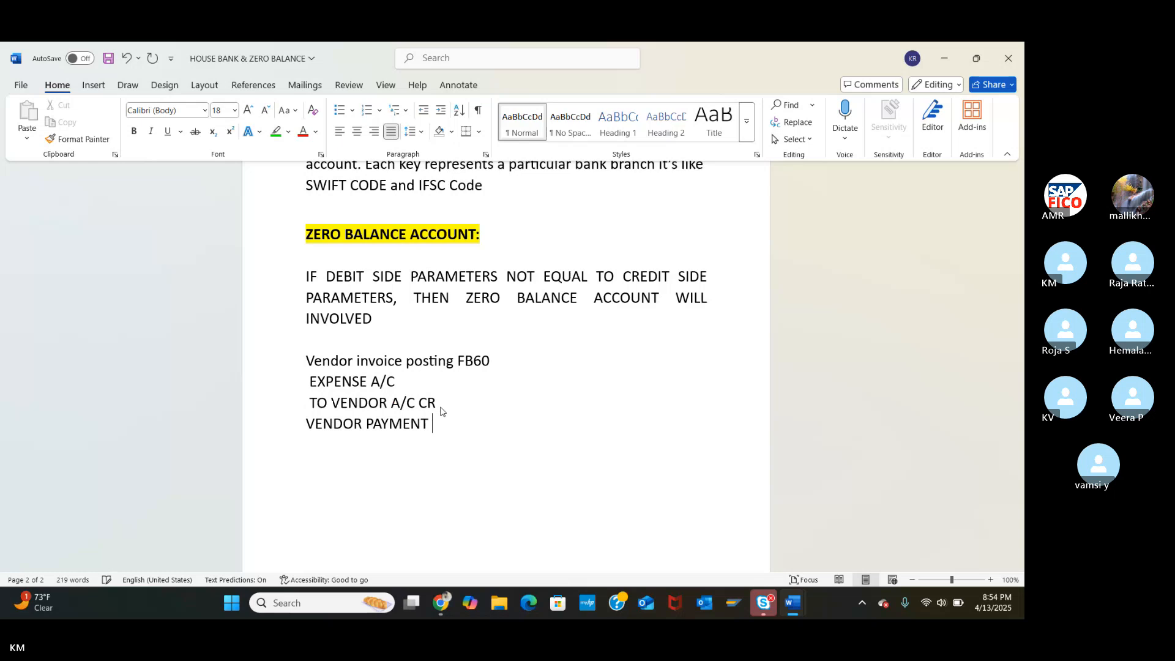
pyautogui.write(' F-53')
pyautogui.press('Return')
pyautogui.write('VENDOR A/C')
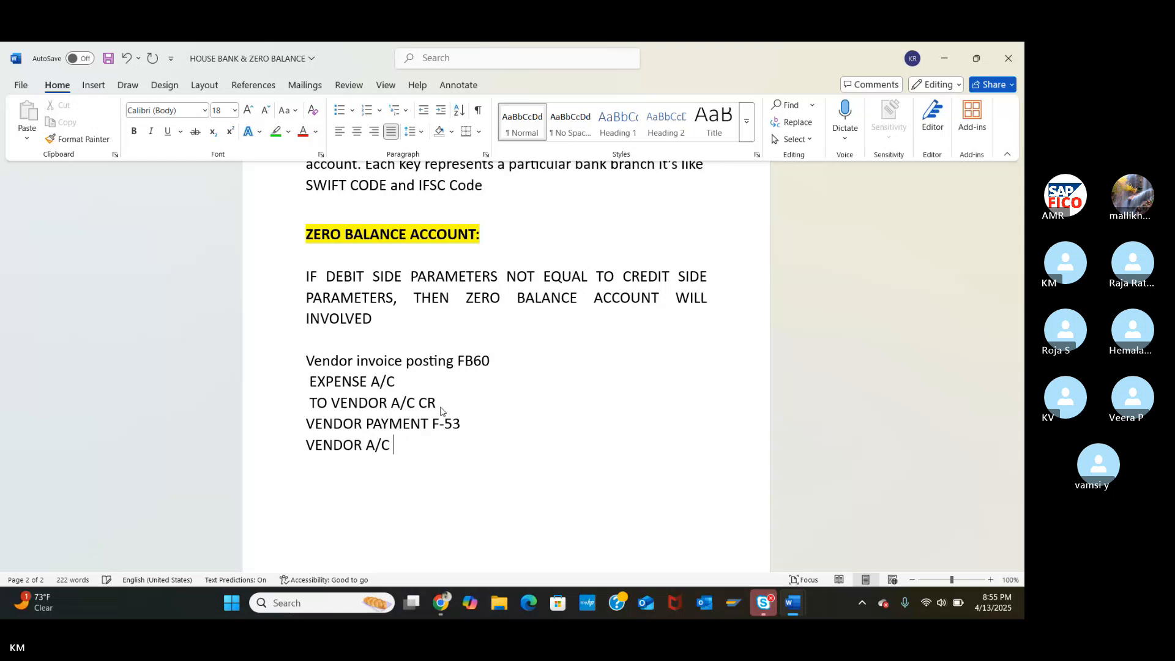
pyautogui.write(' T')
pyautogui.press('BackSpace')
pyautogui.write('TO BANK OUTGOING')
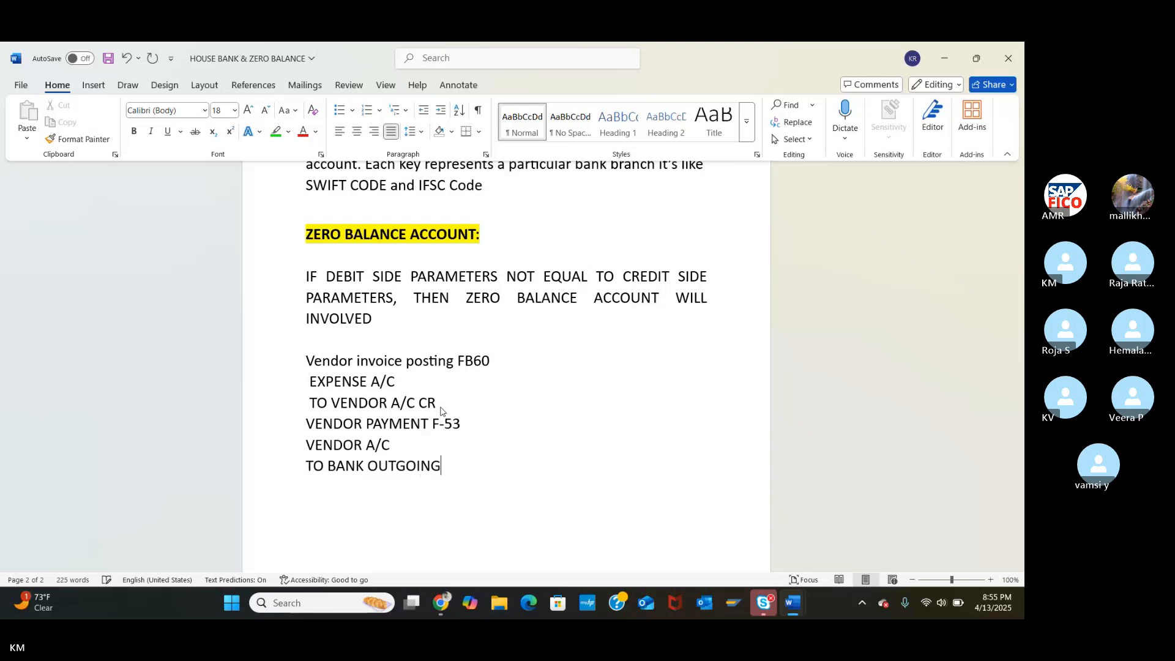
pyautogui.write(' A/C')
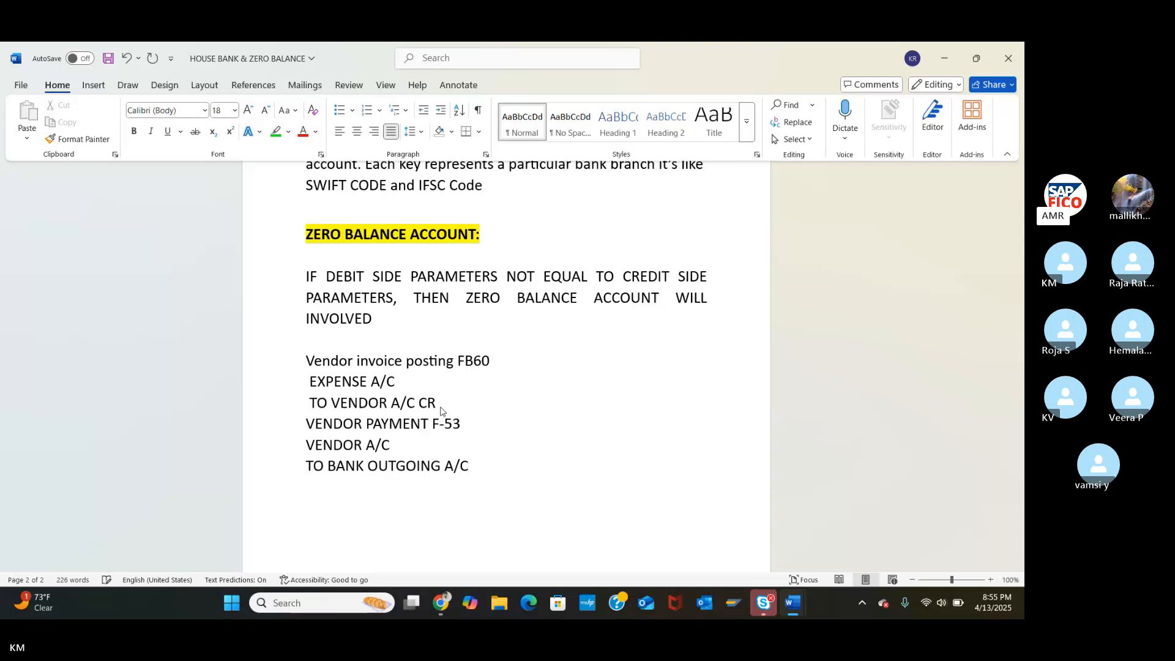
pyautogui.write('  CR')
pyautogui.press('Return')
pyautogui.press('Return')
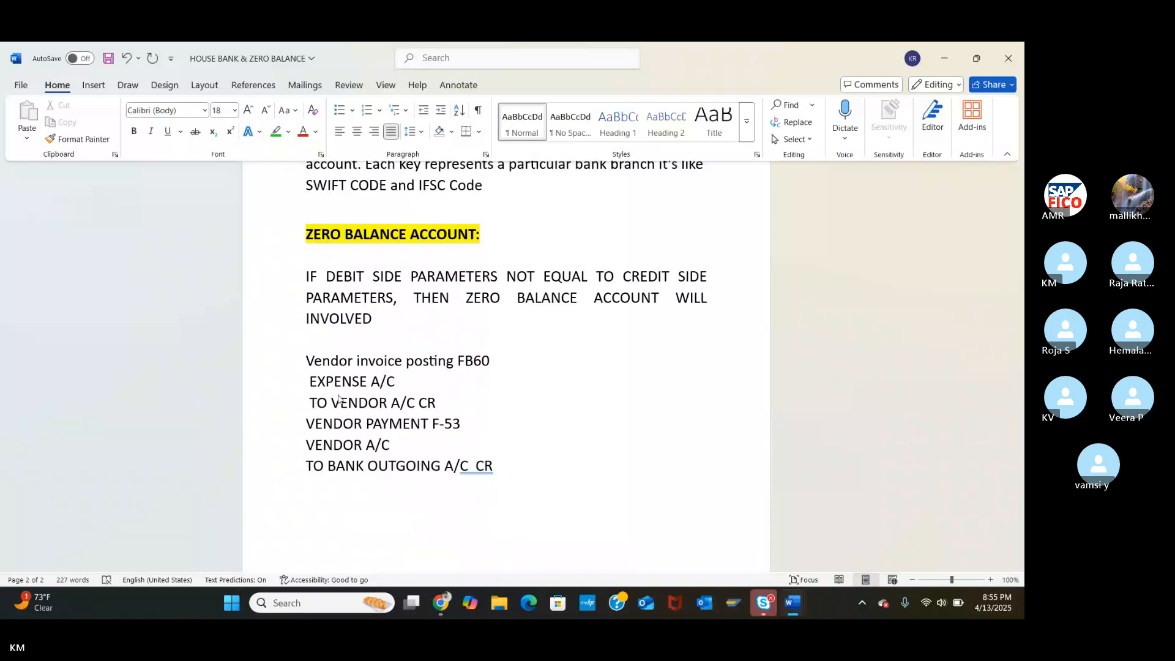
pyautogui.write('BRS')
pyautogui.press('Return')
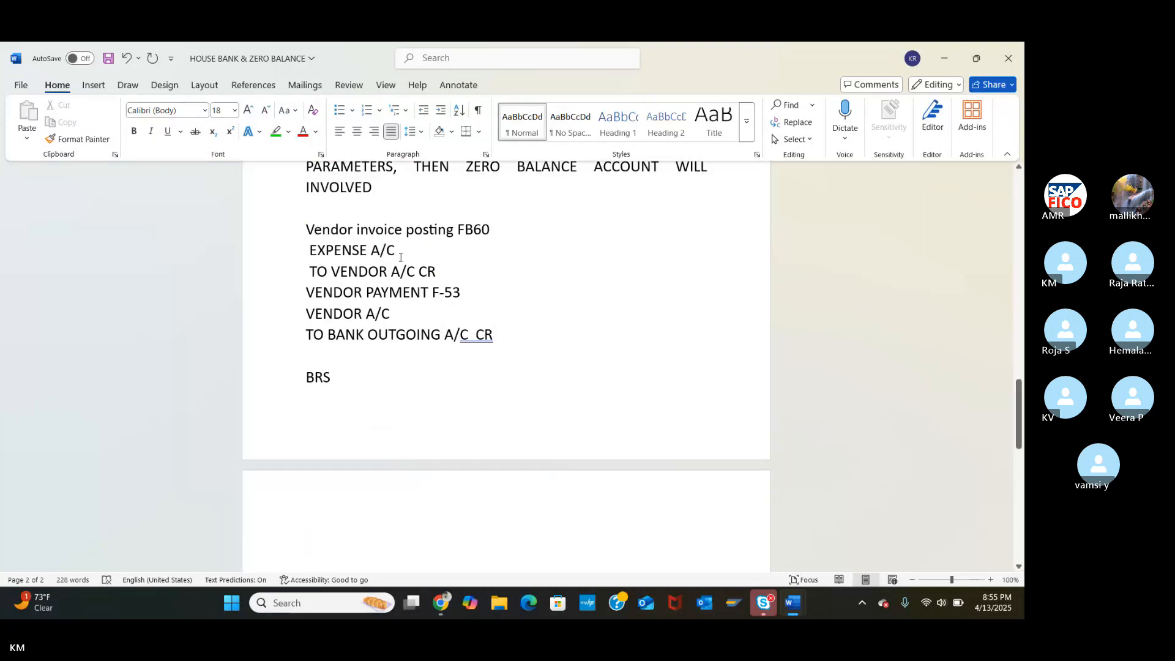
# Correct the line to 'BRS FF67' and add 'BANK OUT GOING a/C' and 'TO MAIN BANK A/C' below it.
pyautogui.click(346, 387)
pyautogui.press('BackSpace')
pyautogui.press('BackSpace')
pyautogui.press('BackSpace')
pyautogui.press('BackSpace')
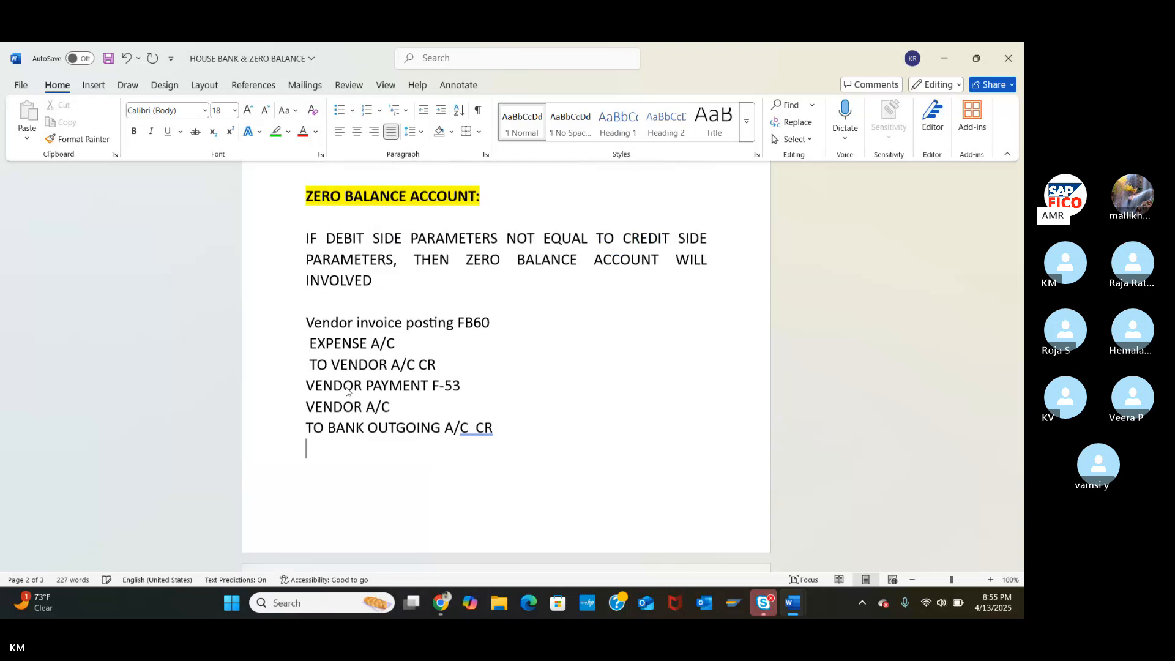
pyautogui.write('BRS ')
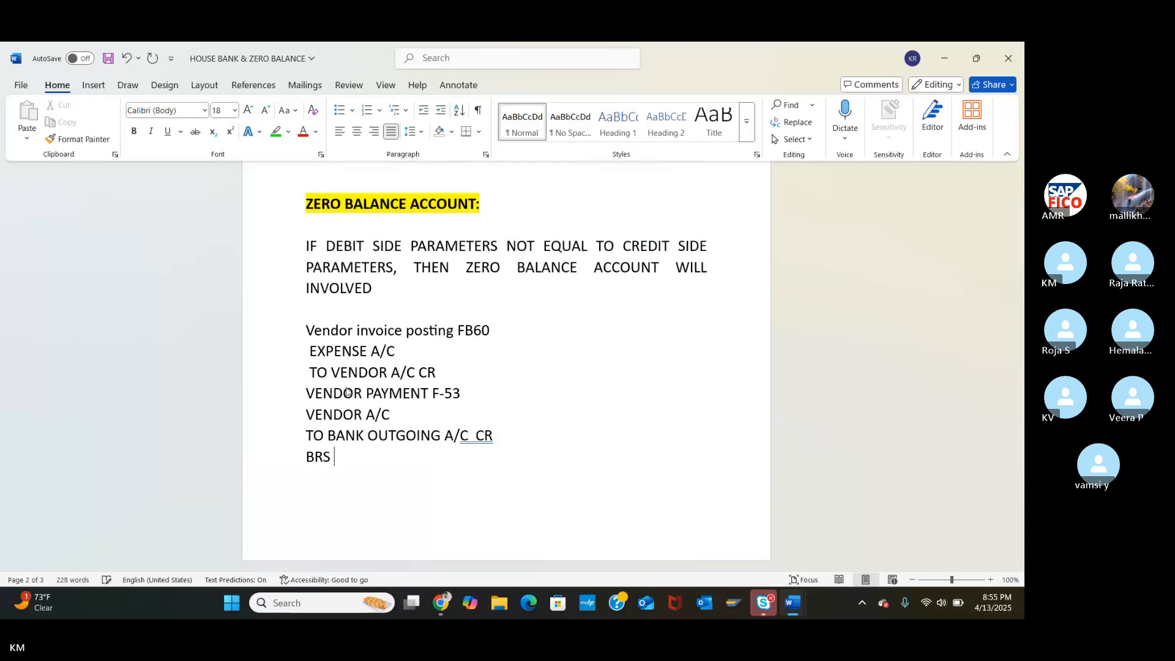
pyautogui.write('FF67')
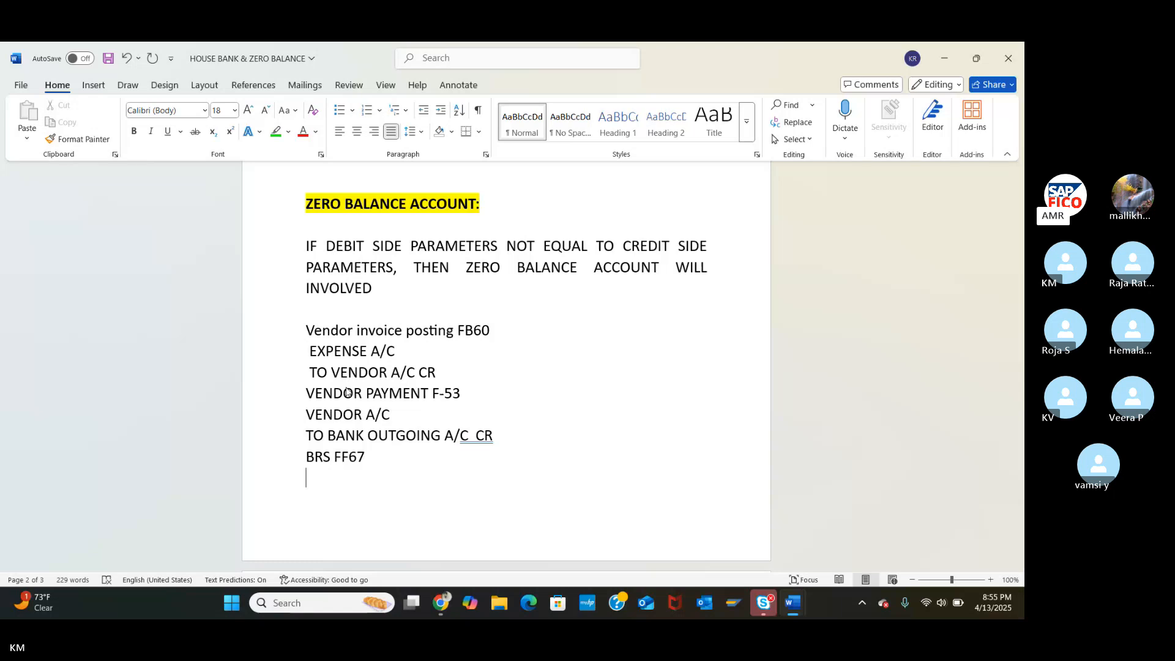
pyautogui.write('BANK O')
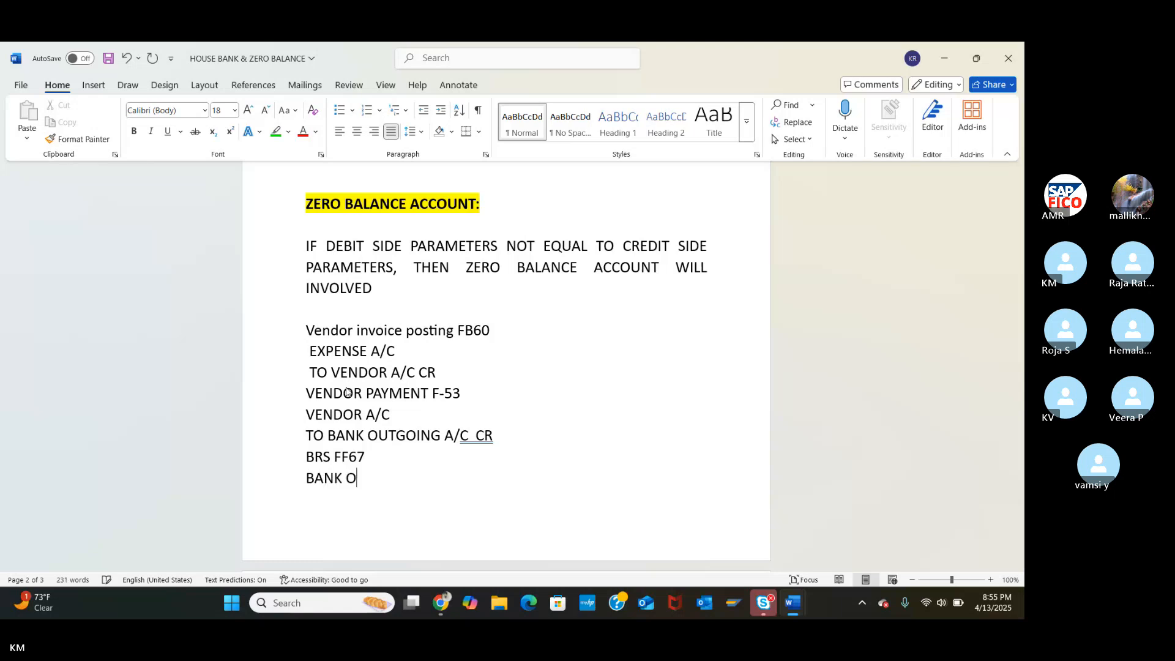
pyautogui.write('UT GOING a/C')
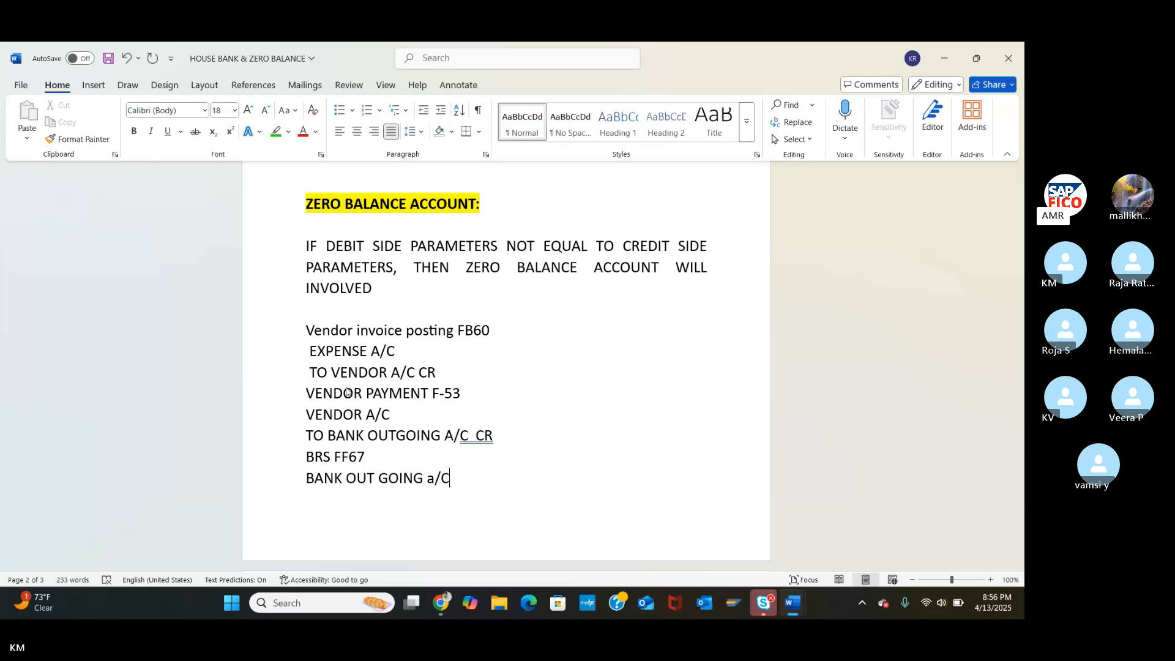
pyautogui.press('Return')
pyautogui.write('TO')
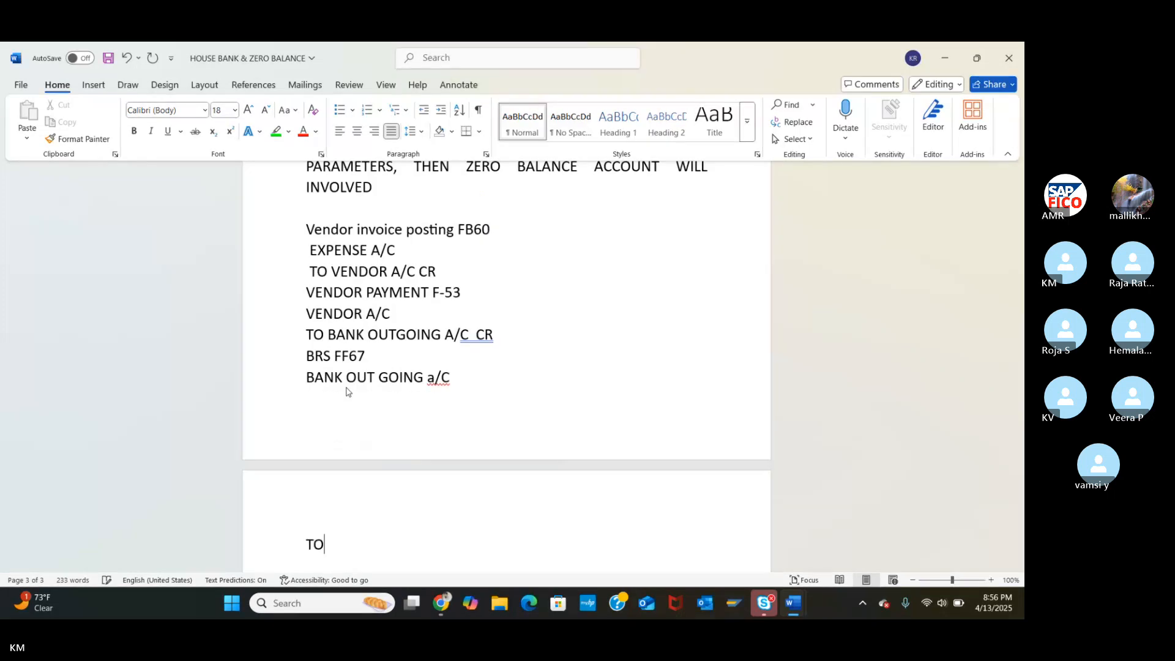
pyautogui.write(' MAIN BANK')
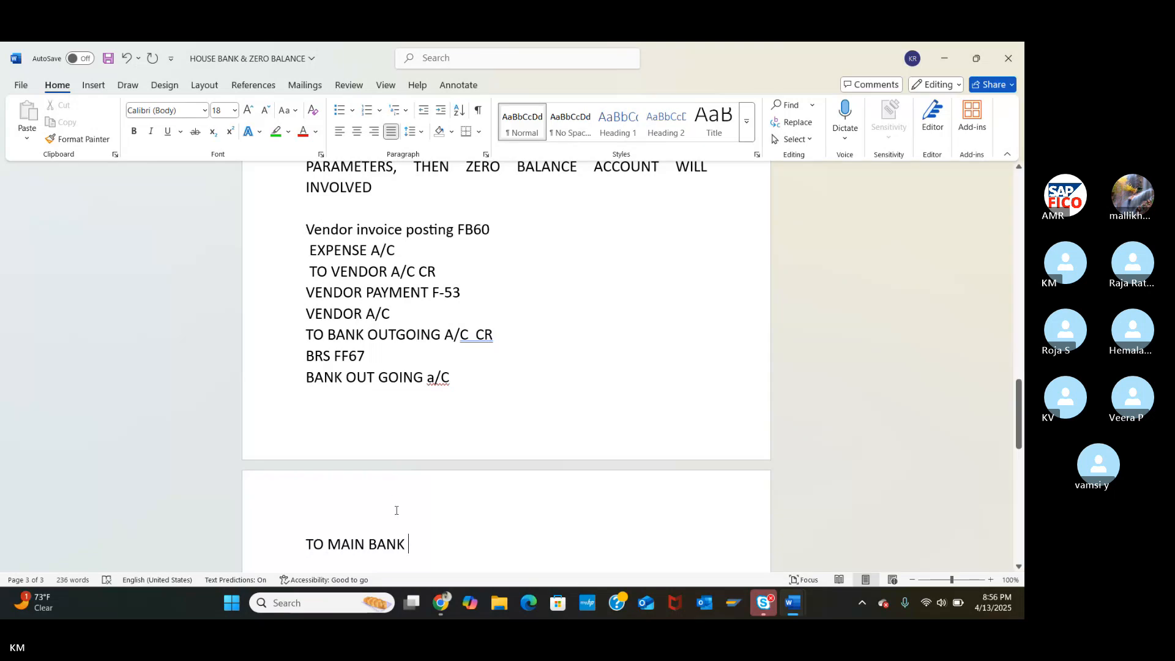
pyautogui.write('A/C')
pyautogui.press('Return')
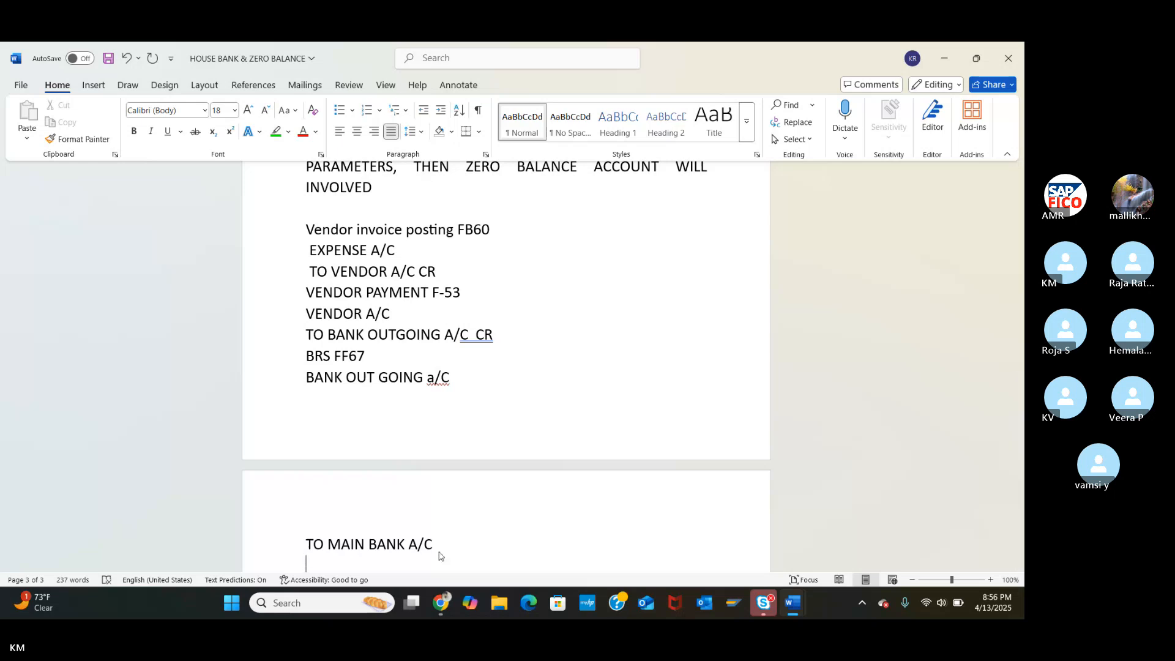
pyautogui.scroll(-3, 438, 556)
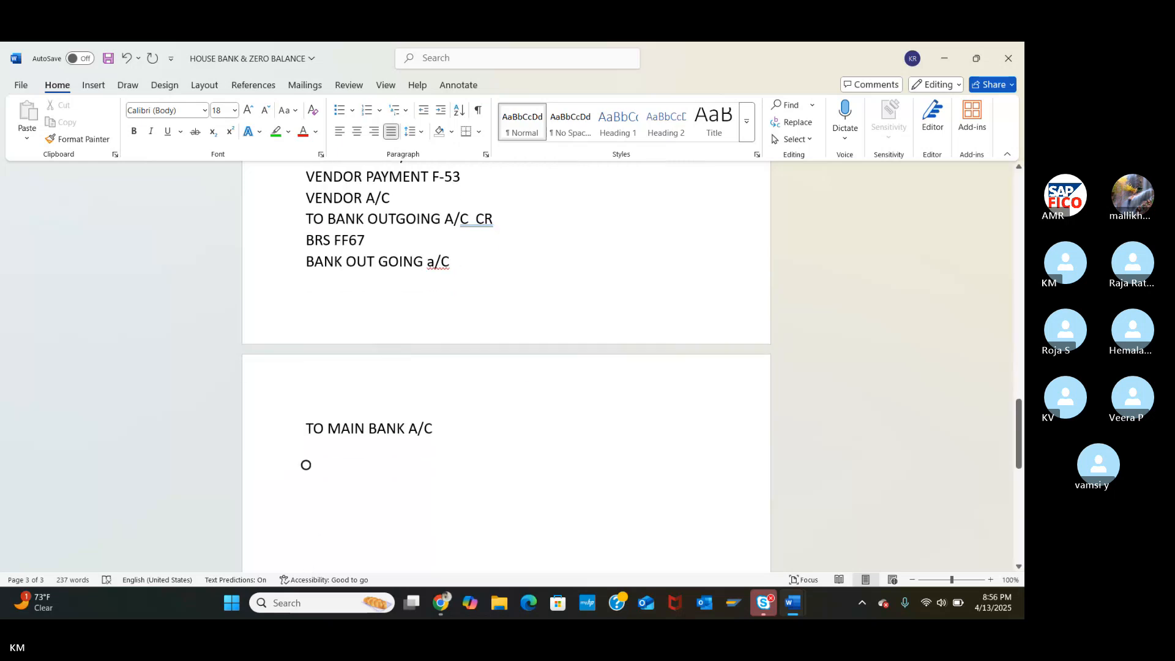
# Add the line 'FINAL ENTRY EXPENSE A/C TO BANK A/C' to the notes.
pyautogui.write('FIN')
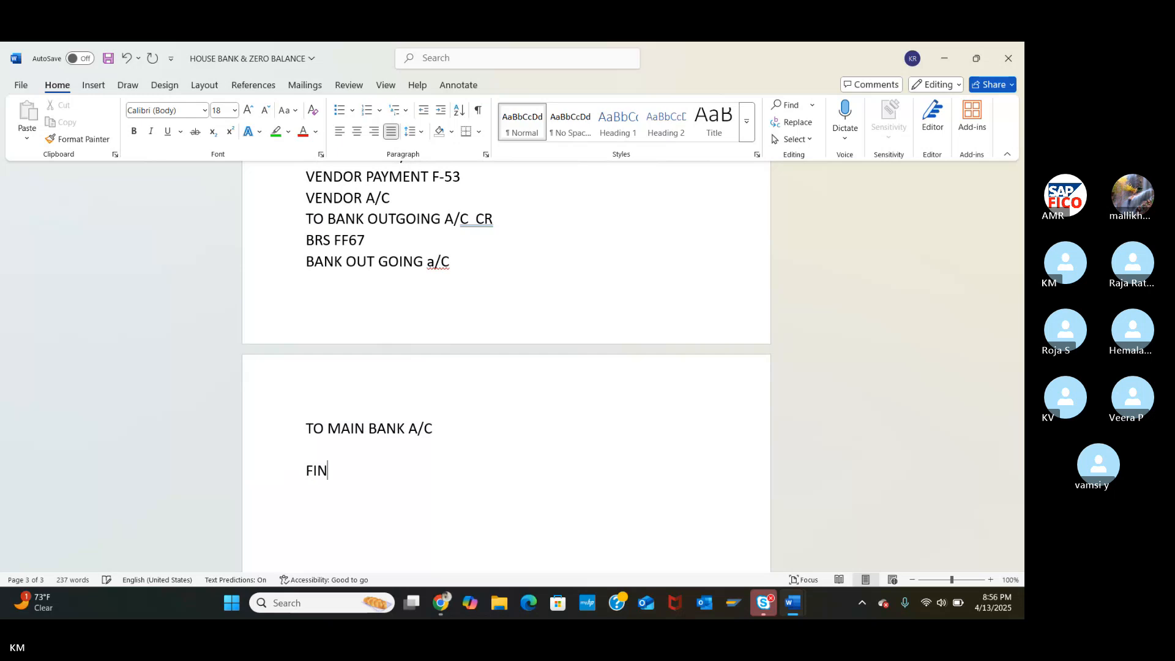
pyautogui.write('AL E')
pyautogui.write('NTRY ')
pyautogui.write('EXPE')
pyautogui.write('N')
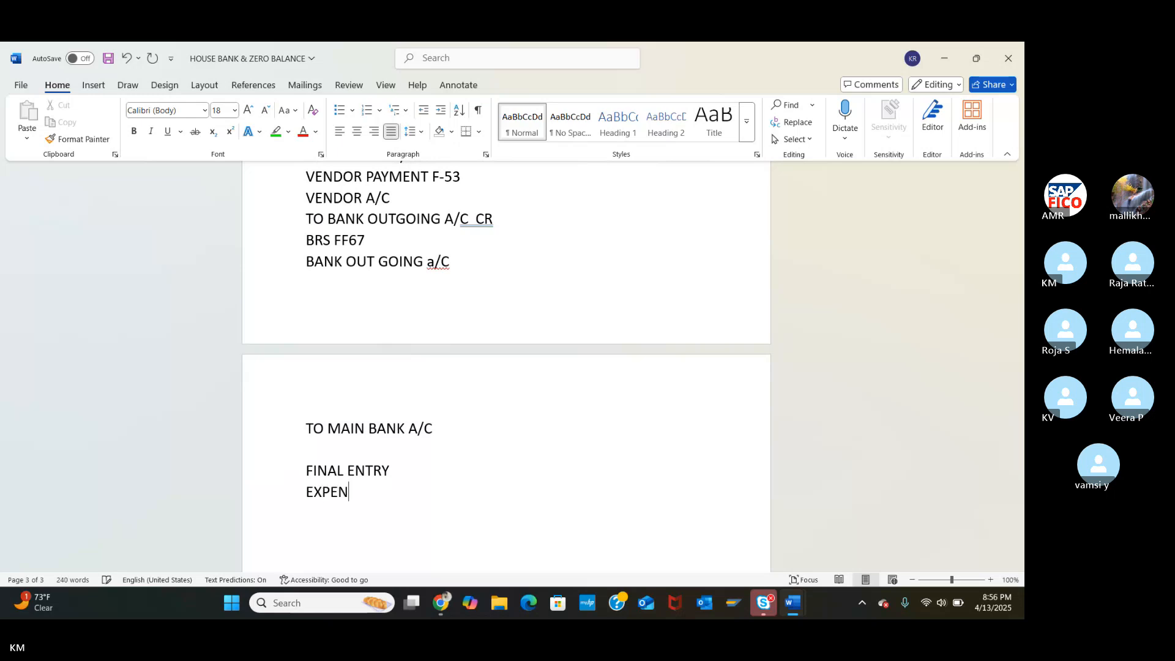
pyautogui.write('SE A/C TO')
pyautogui.write('BANK ')
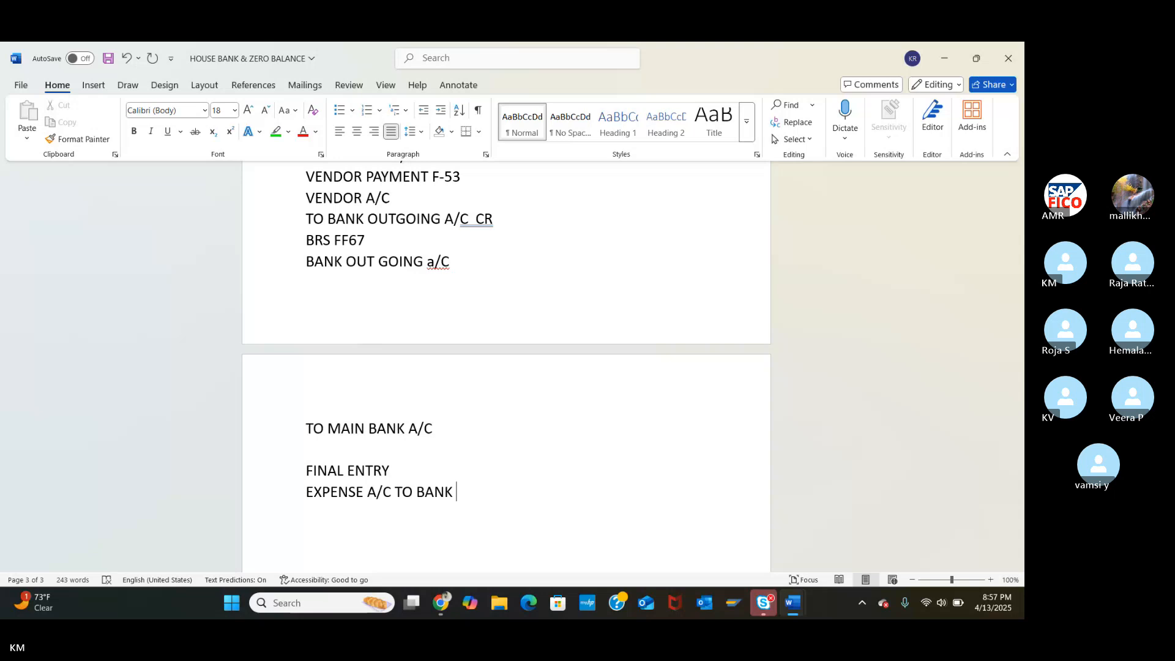
pyautogui.write('A/C')
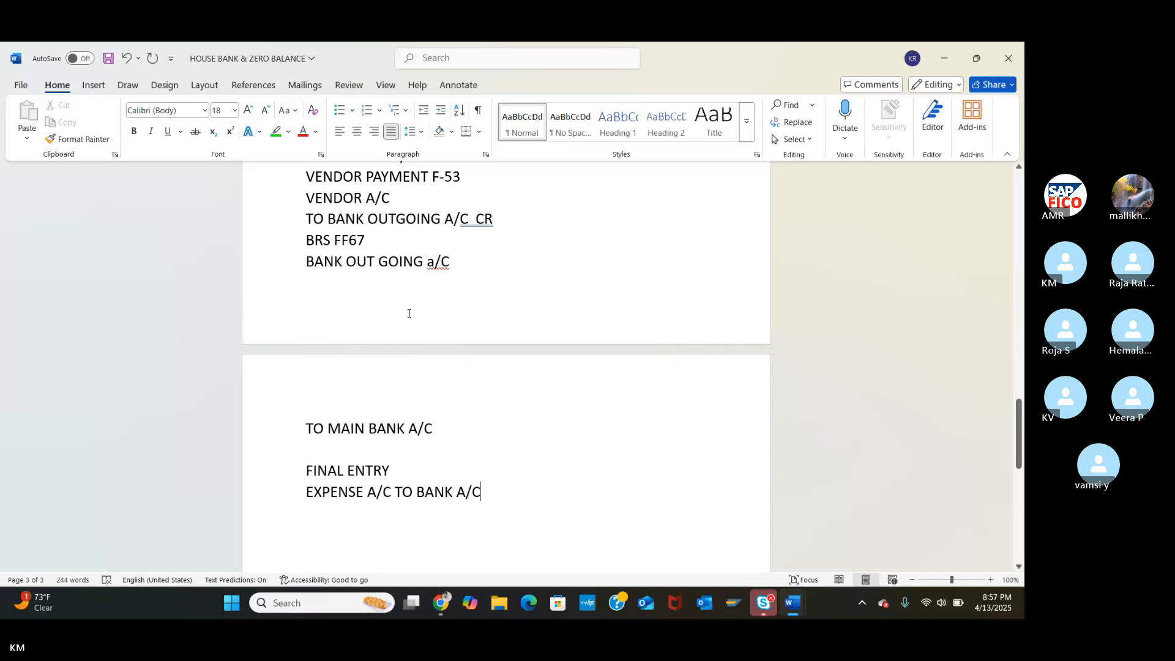
pyautogui.scroll(5, 408, 313)
pyautogui.scroll(1, 310, 285)
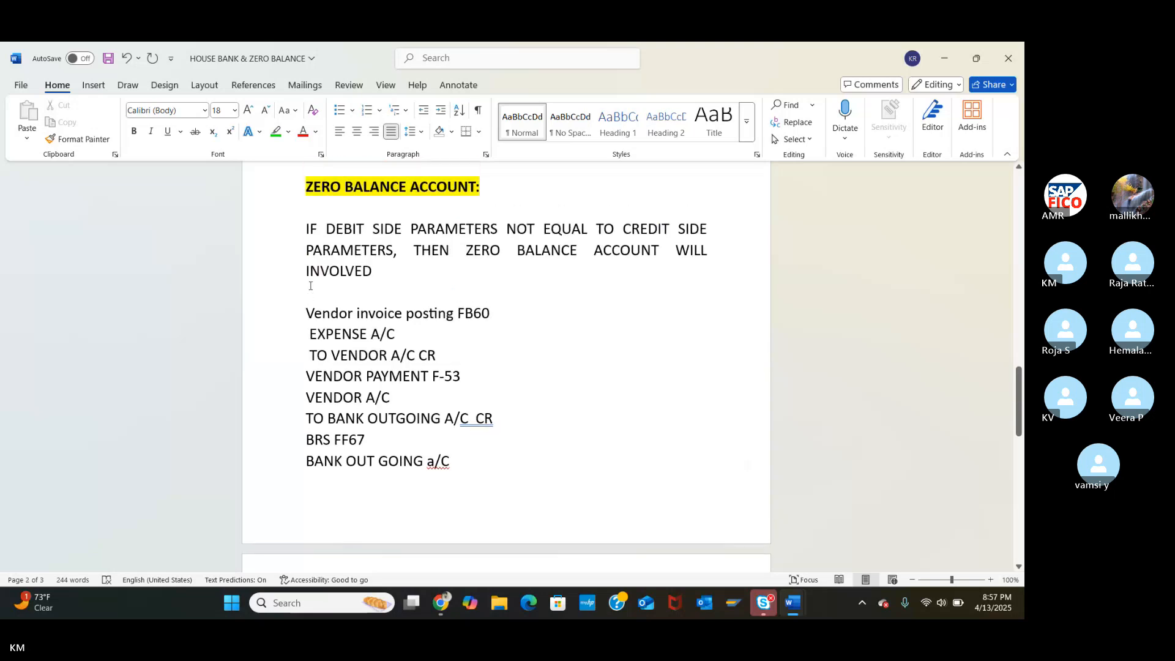
# Push the vendor entries onto the next page, remove the blank line above FINAL ENTRY, and minimize Word.
pyautogui.click(304, 320)
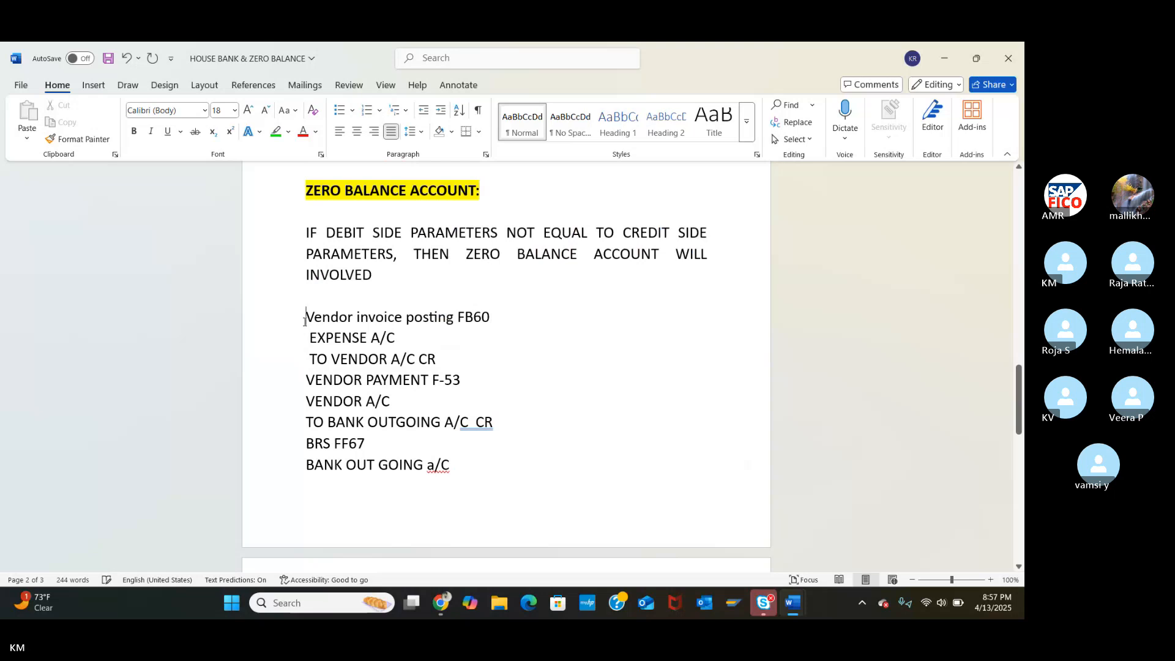
pyautogui.press('Return')
pyautogui.press('Return')
pyautogui.press('Return')
pyautogui.press('Return')
pyautogui.press('Return')
pyautogui.press('Return')
pyautogui.press('Return')
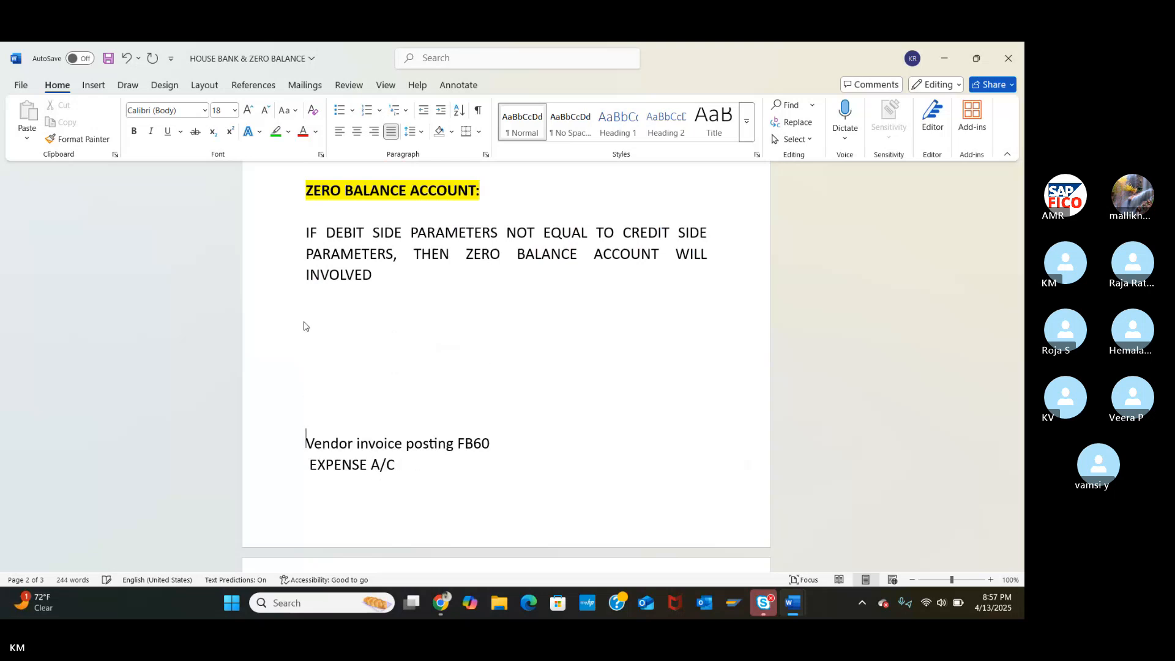
pyautogui.press('Return')
pyautogui.scroll(-8, 304, 325)
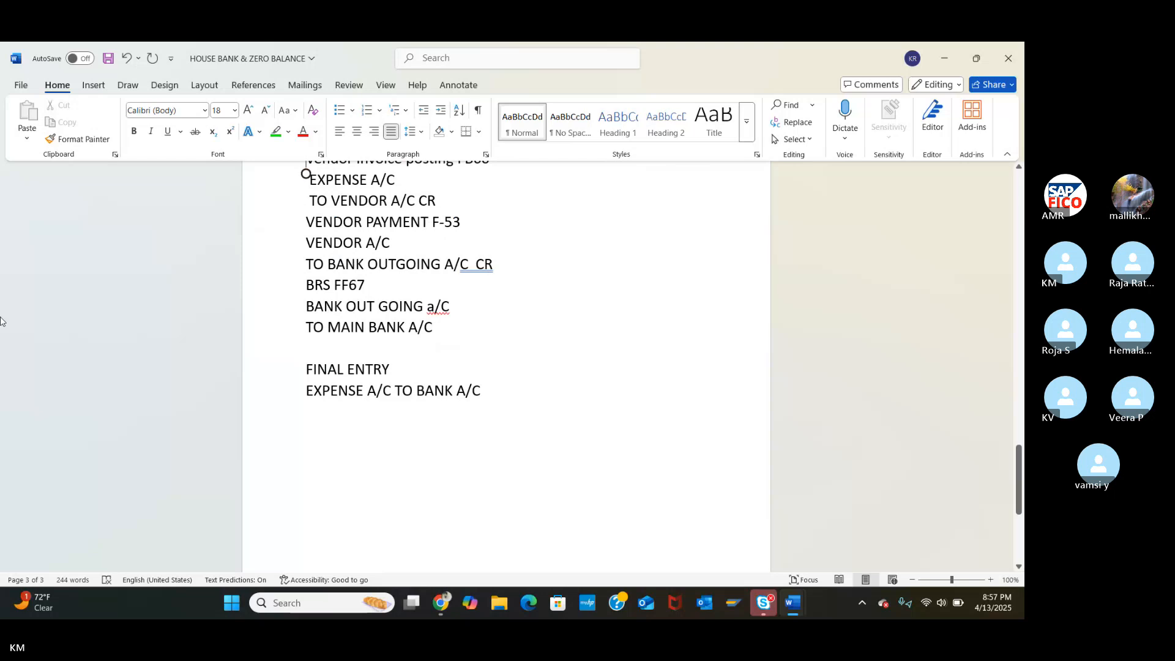
pyautogui.scroll(3, 31, 264)
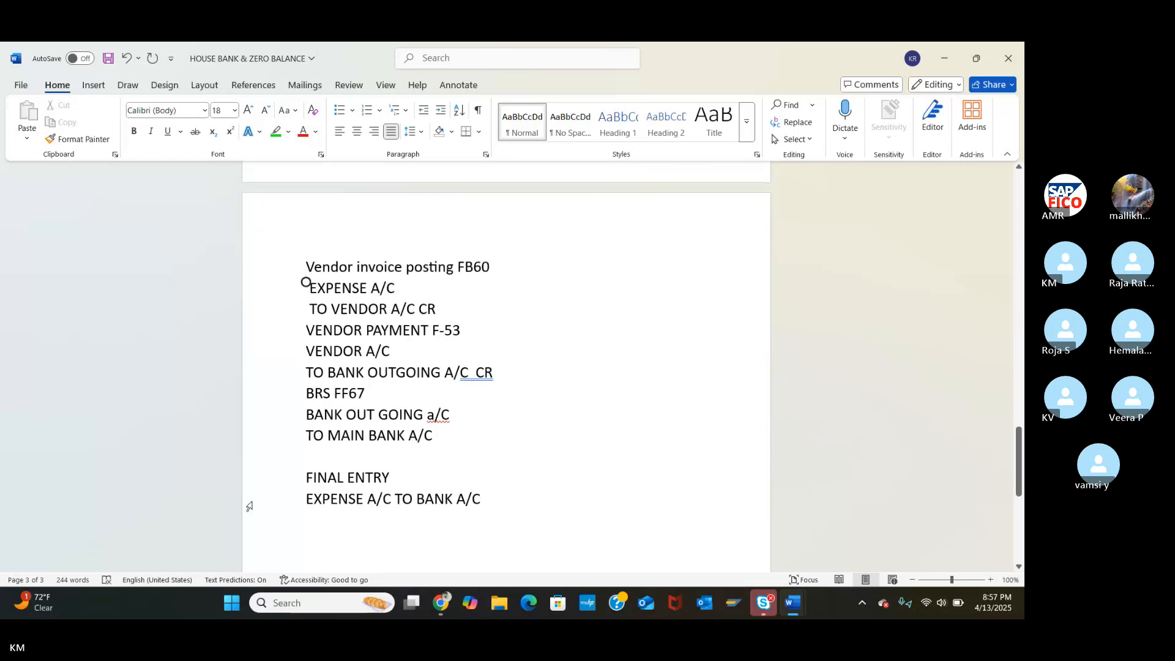
pyautogui.click(301, 479)
pyautogui.press('BackSpace')
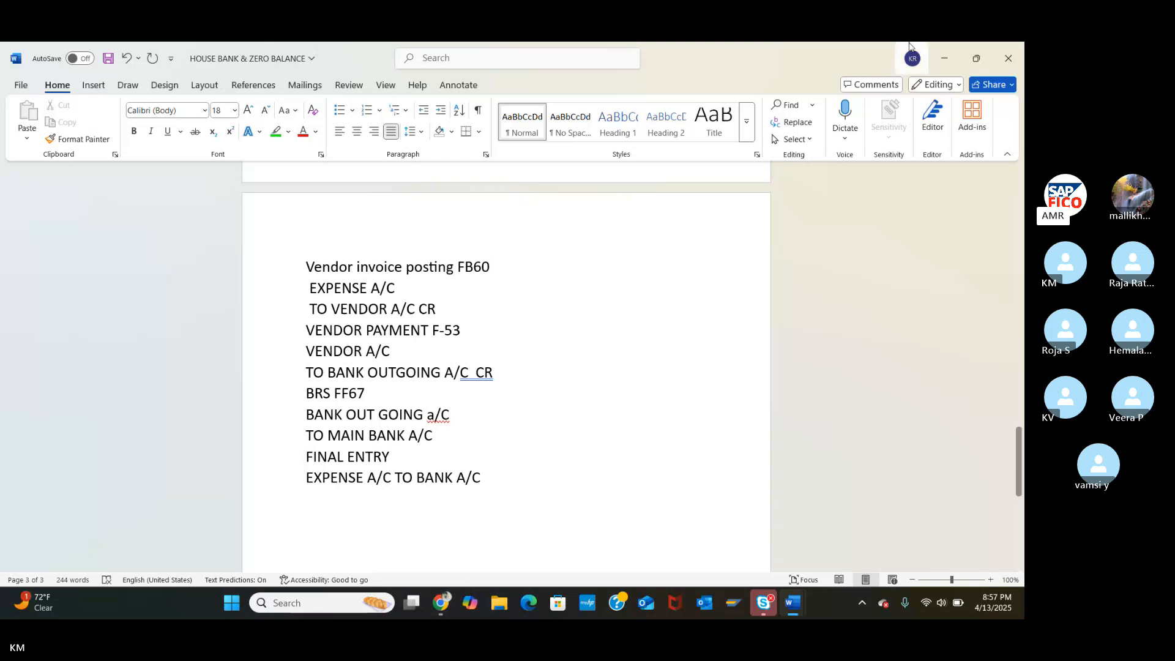
pyautogui.click(940, 51)
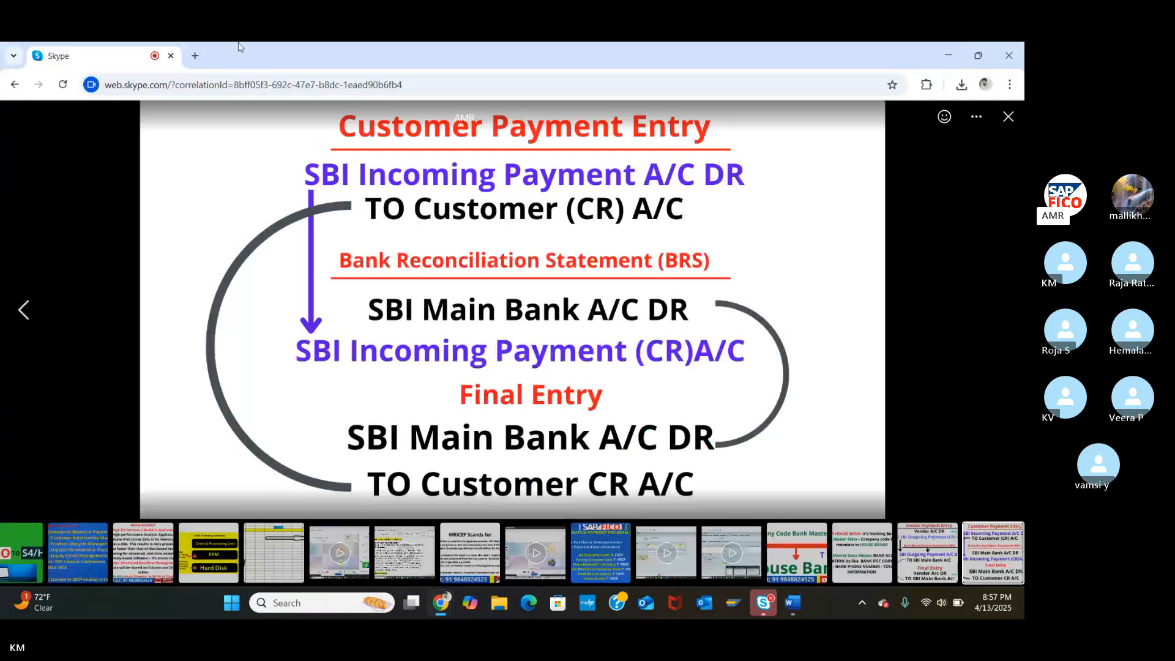
# Bring the Skype meeting window forward, then launch SAP Logon from the taskbar.
pyautogui.moveTo(448, 611)
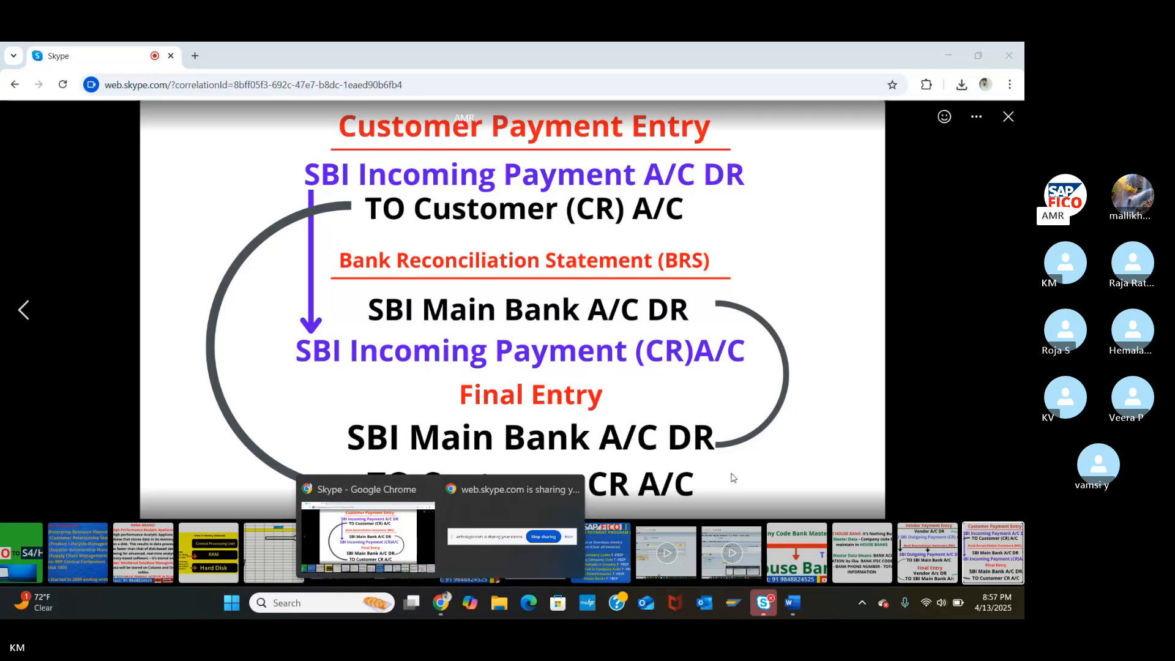
pyautogui.click(403, 544)
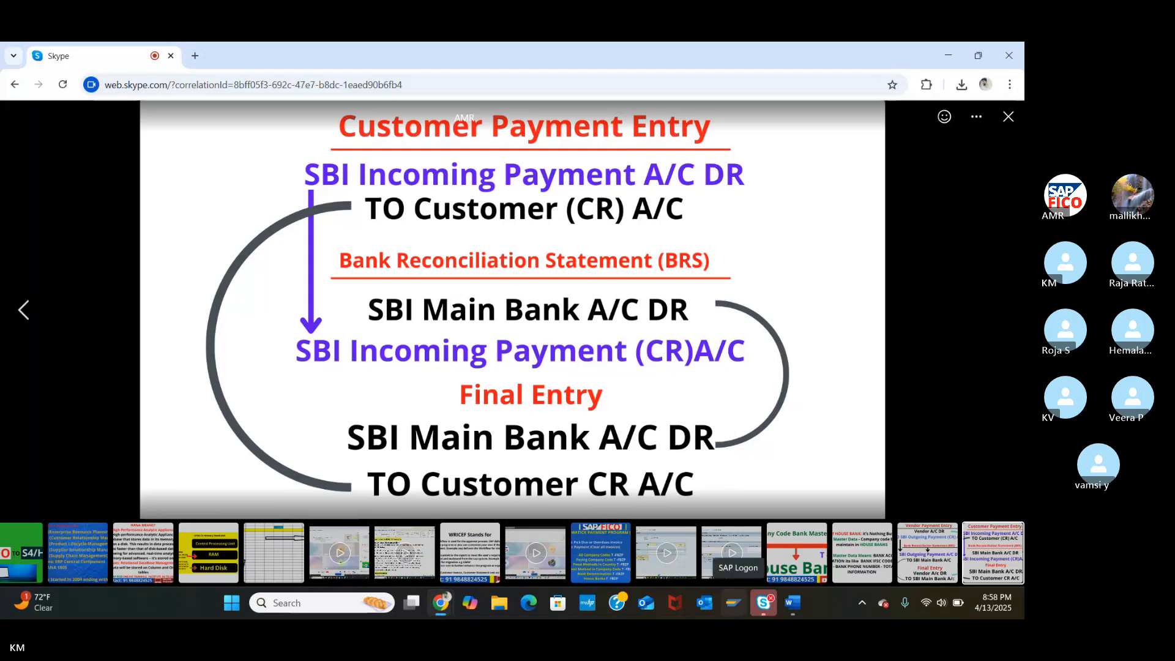
pyautogui.click(735, 605)
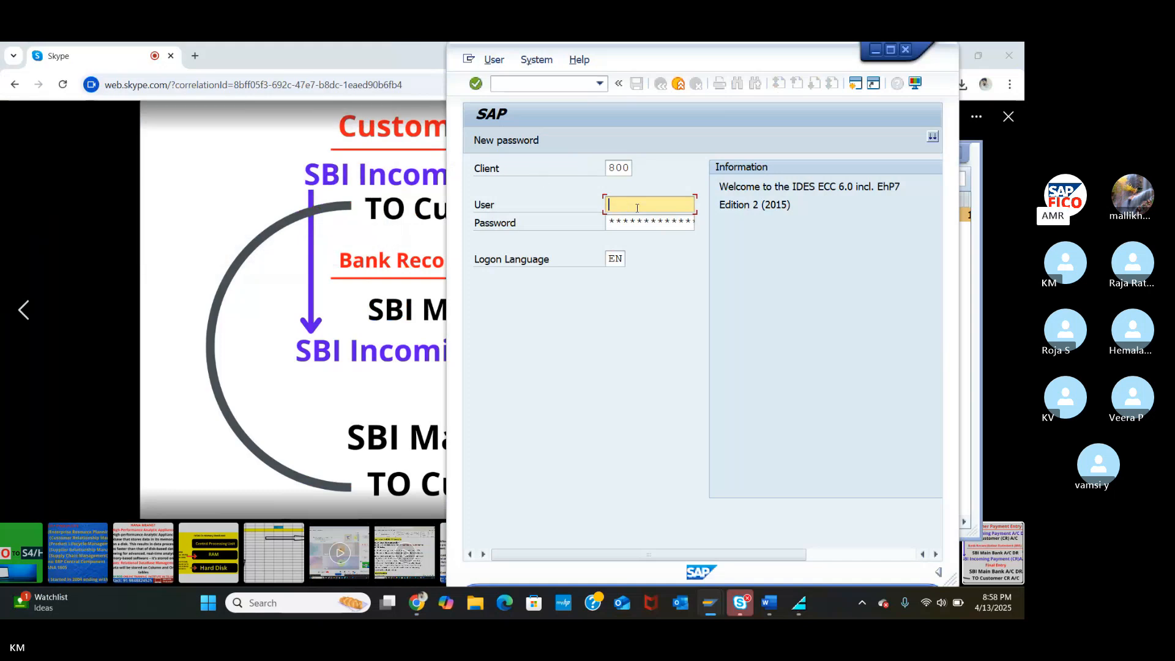
# Log on to SAP client 800 with the saved user id and password.
pyautogui.write('6')
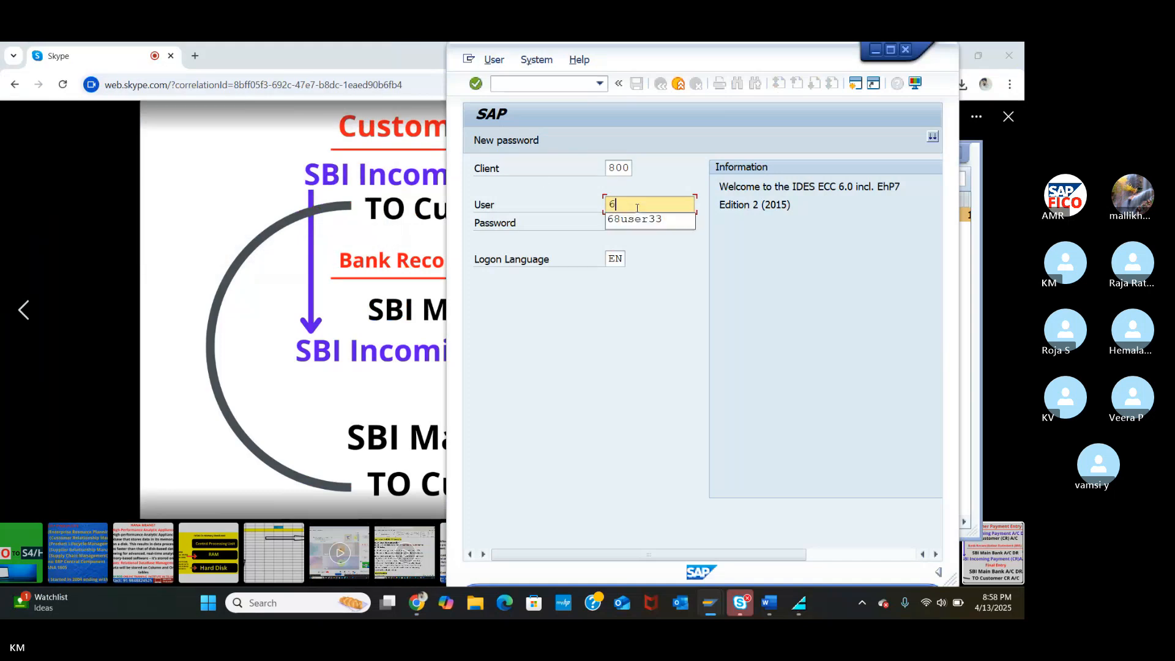
pyautogui.write('8')
pyautogui.click(637, 225)
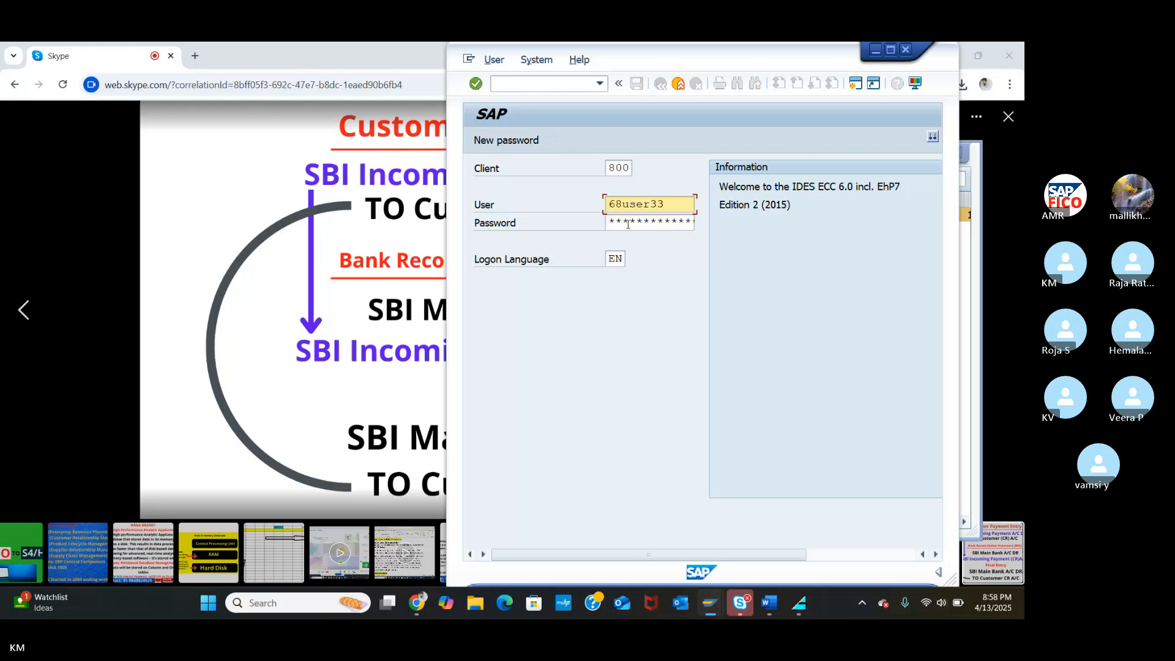
pyautogui.click(627, 224)
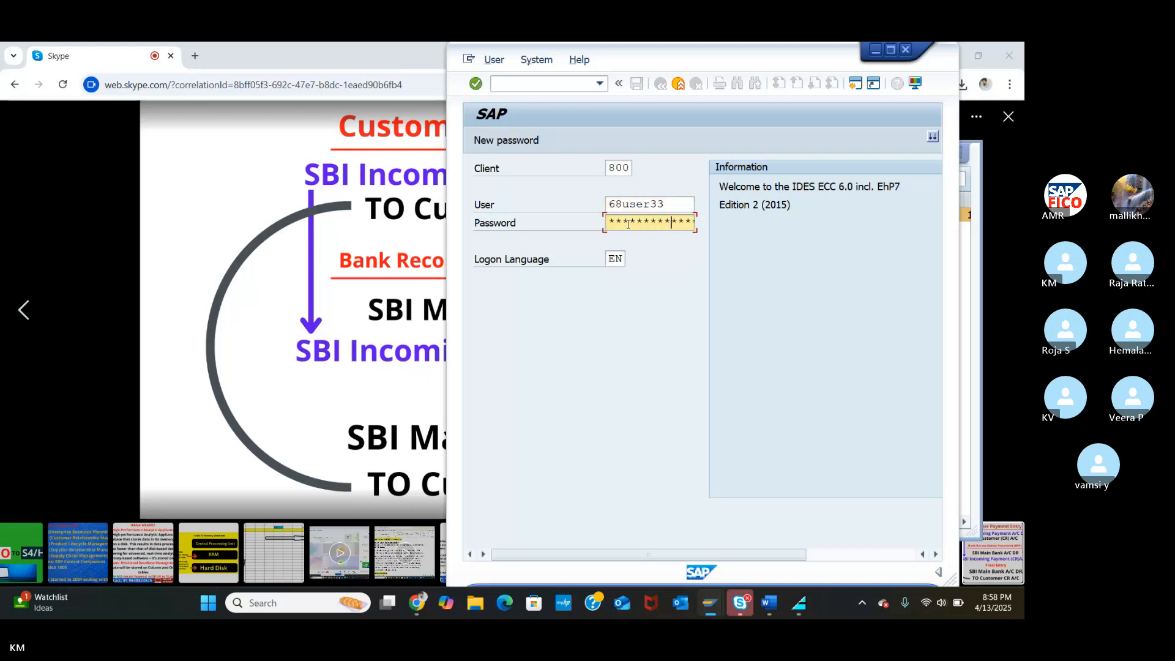
pyautogui.press('Return')
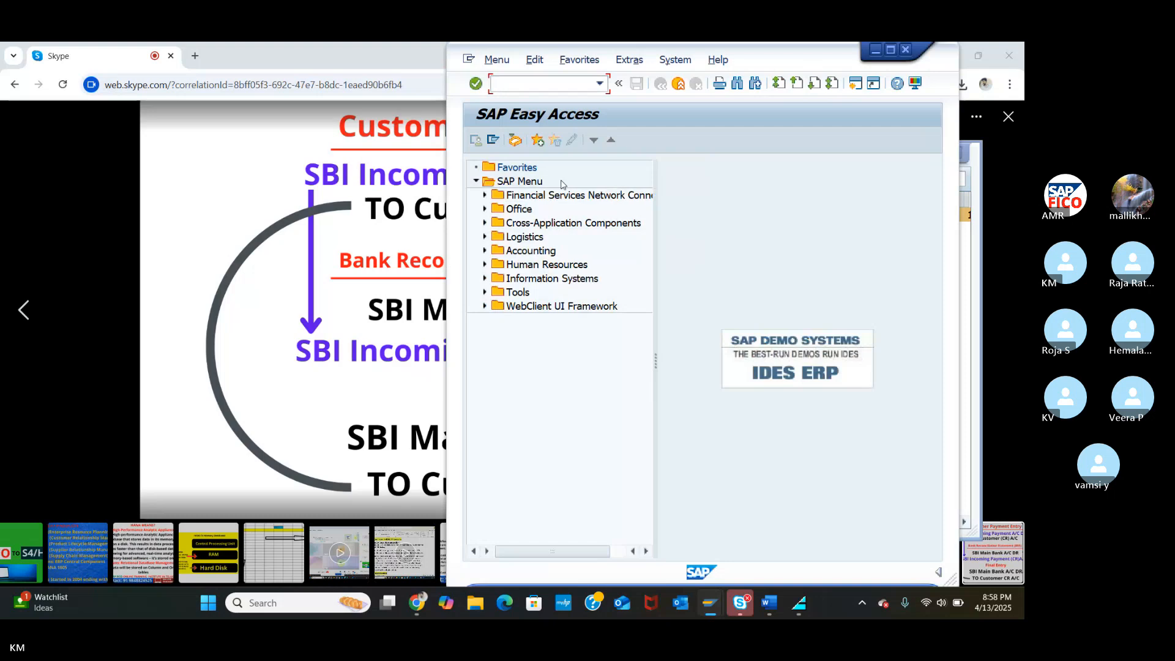
# Maximize the SAP window and run transaction FS00 to edit G/L accounts centrally.
pyautogui.click(890, 51)
pyautogui.click(74, 87)
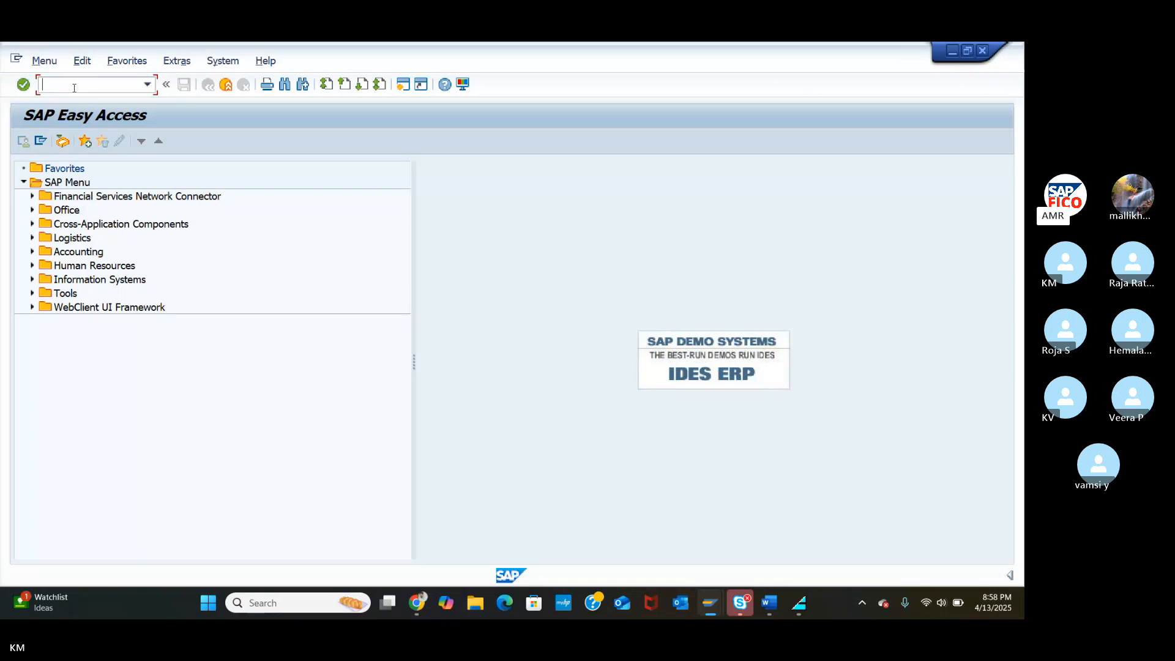
pyautogui.write('fs')
pyautogui.write('00')
pyautogui.press('Return')
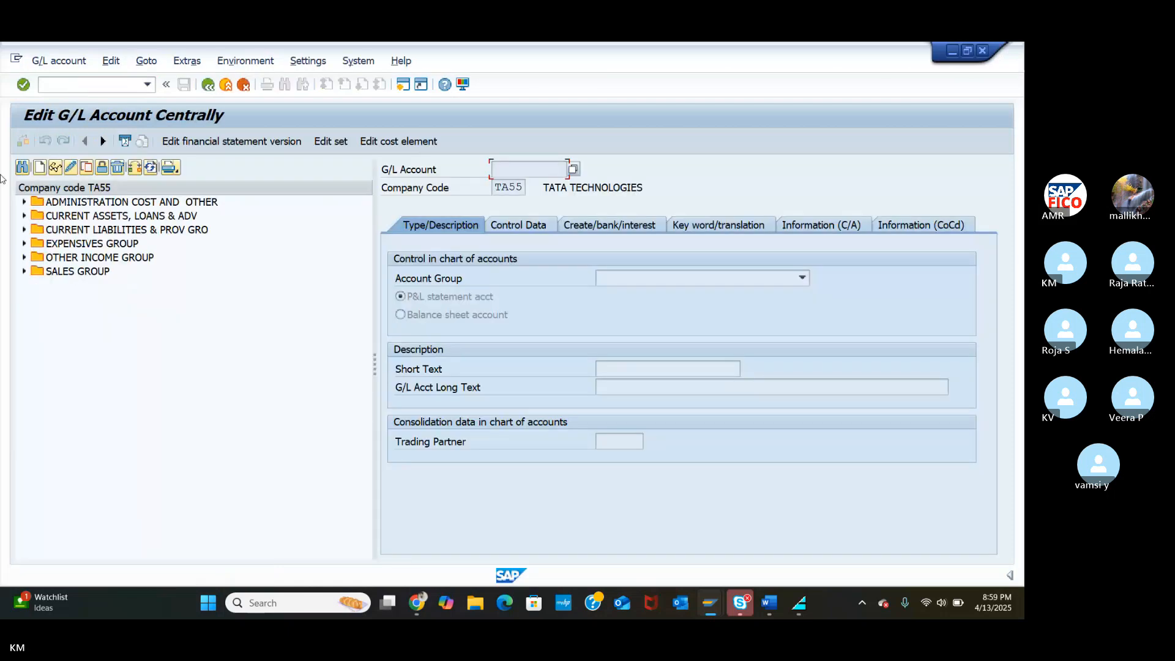
# Create new G/L account 200112 under CURRENT ASSETS, LOANS & ADV in company code TA55.
pyautogui.click(24, 215)
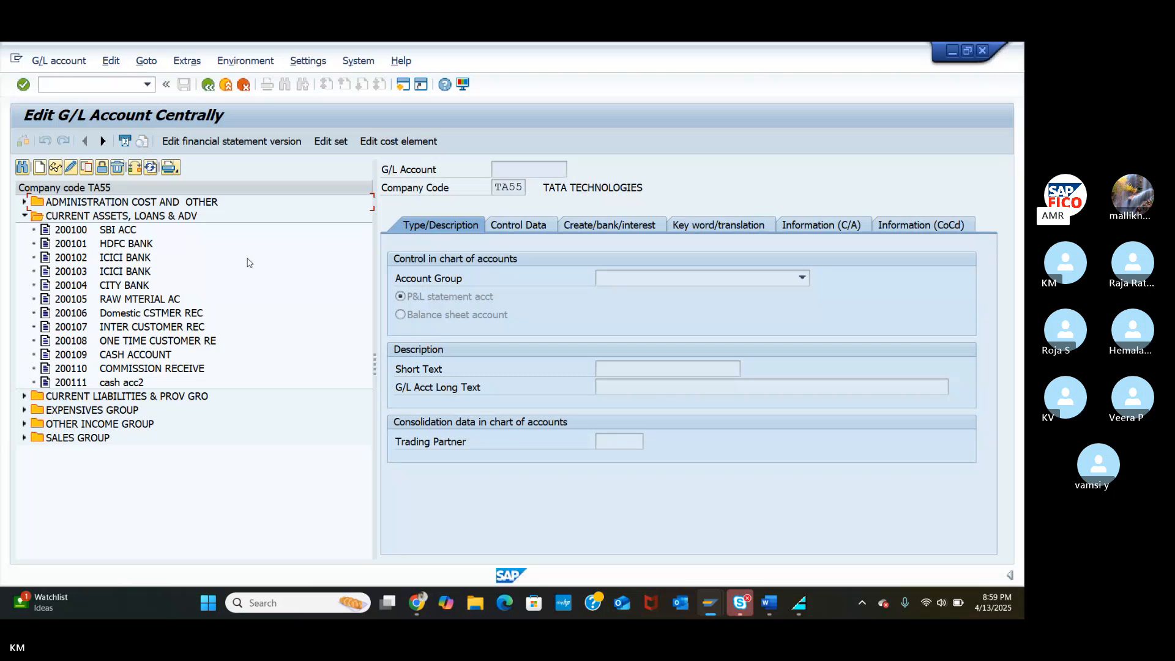
pyautogui.click(37, 169)
pyautogui.moveTo(183, 241); pyautogui.dragTo(489, 250)
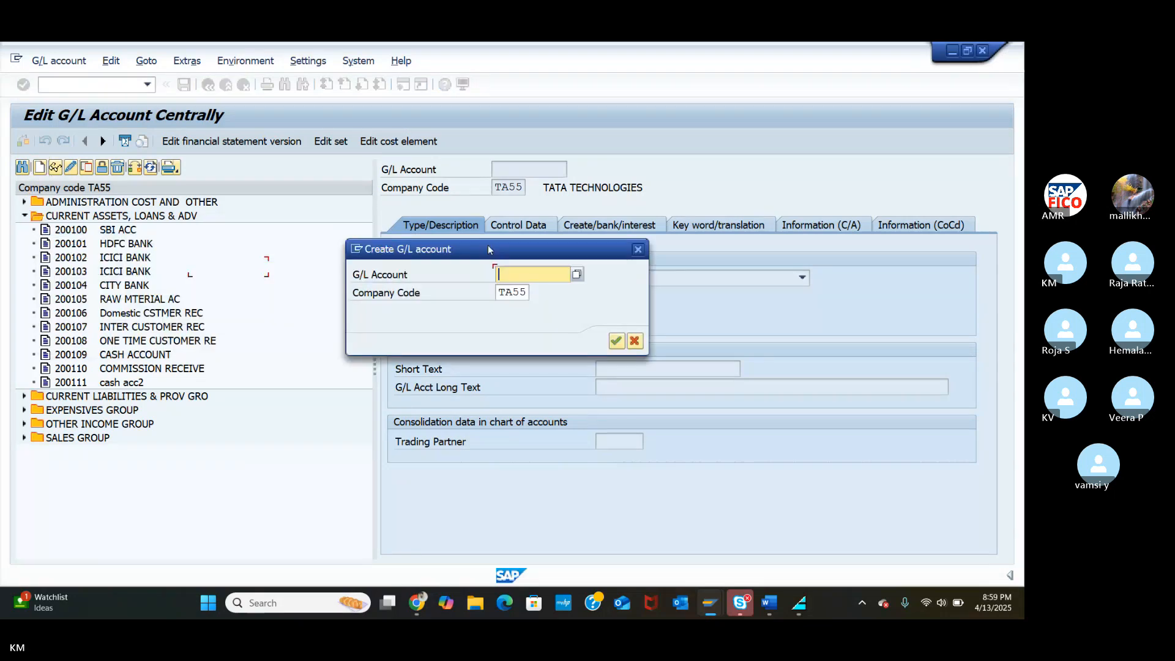
pyautogui.write('20')
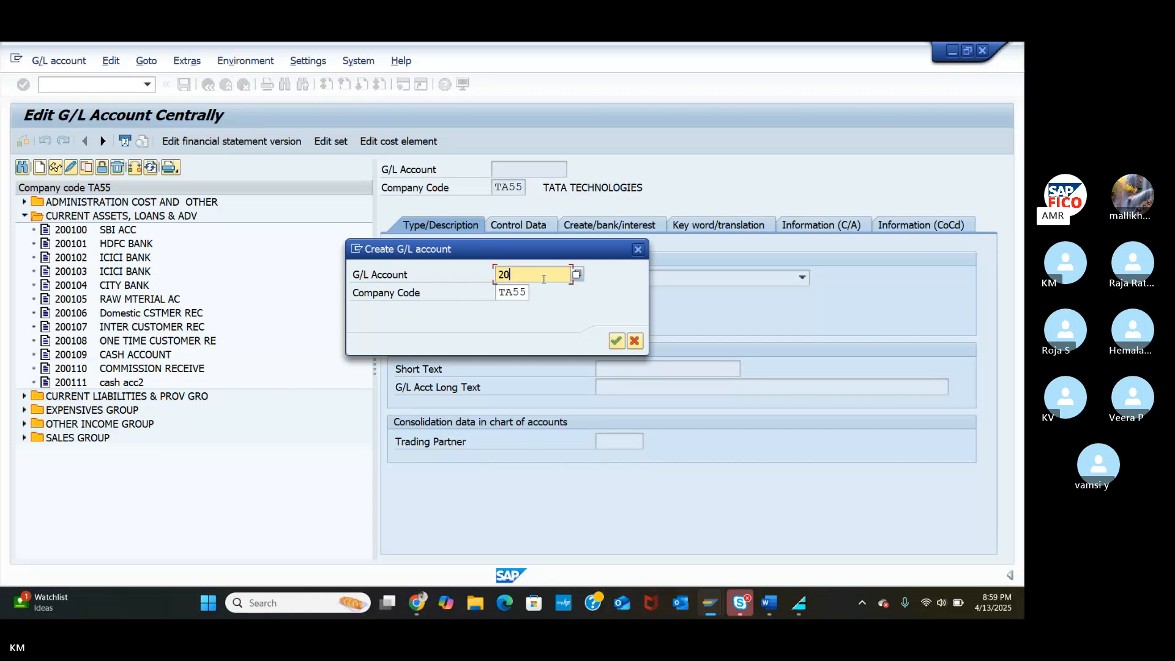
pyautogui.write('0112')
pyautogui.click(616, 341)
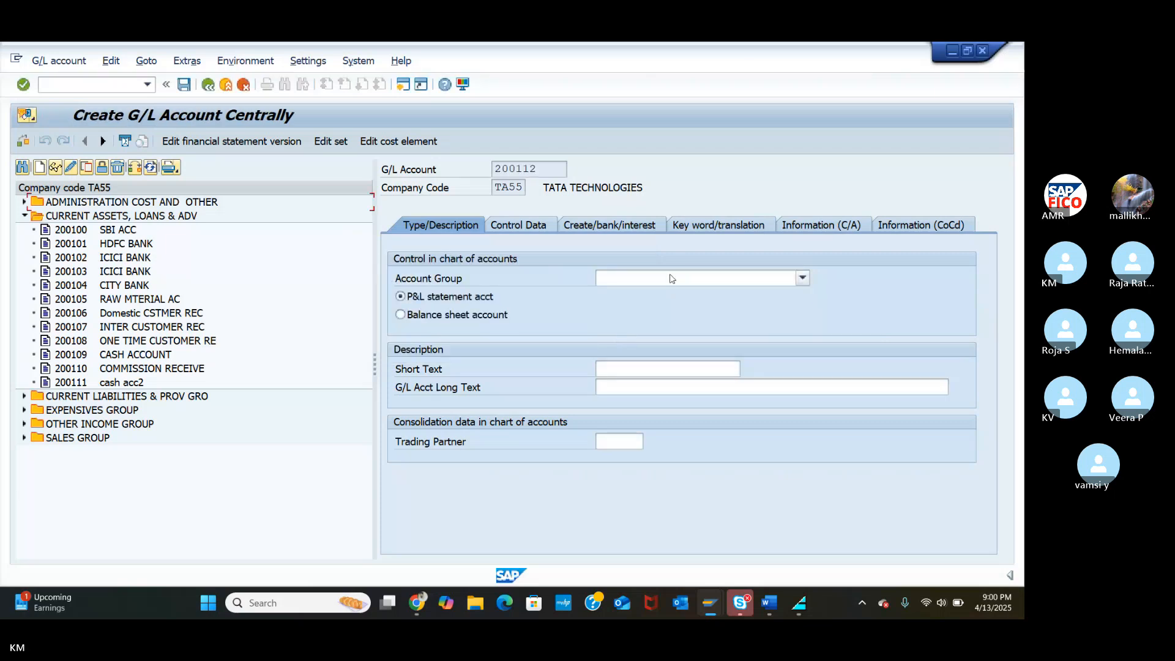
# Set the account group of 200112 to CASG.
pyautogui.click(803, 279)
pyautogui.click(661, 333)
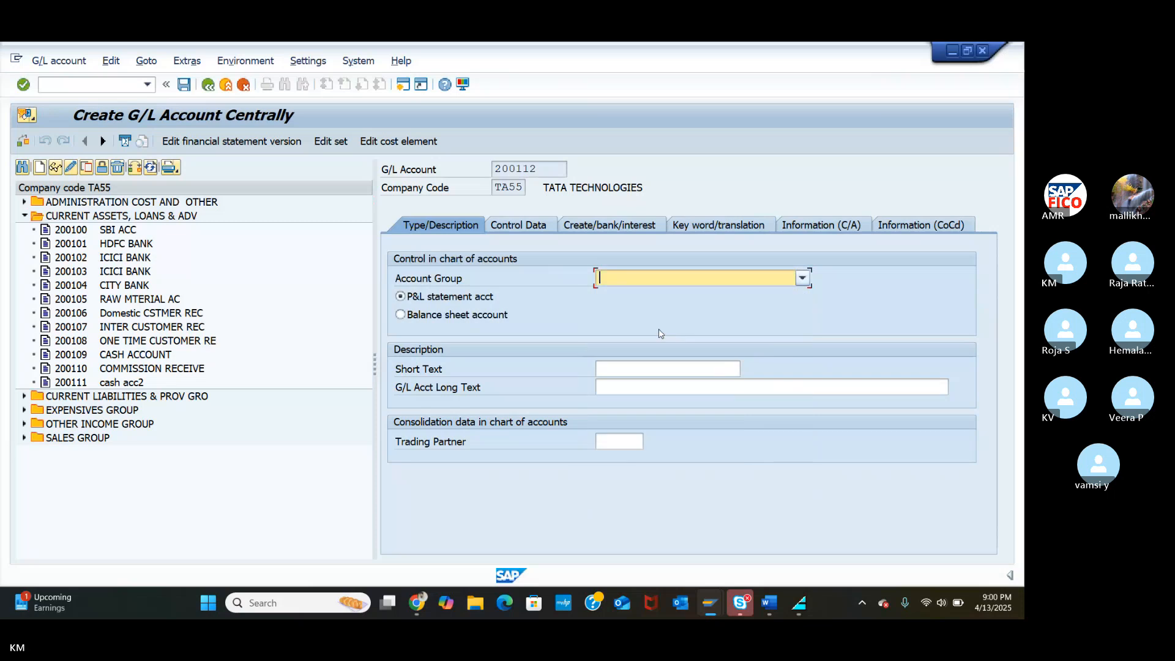
pyautogui.click(399, 316)
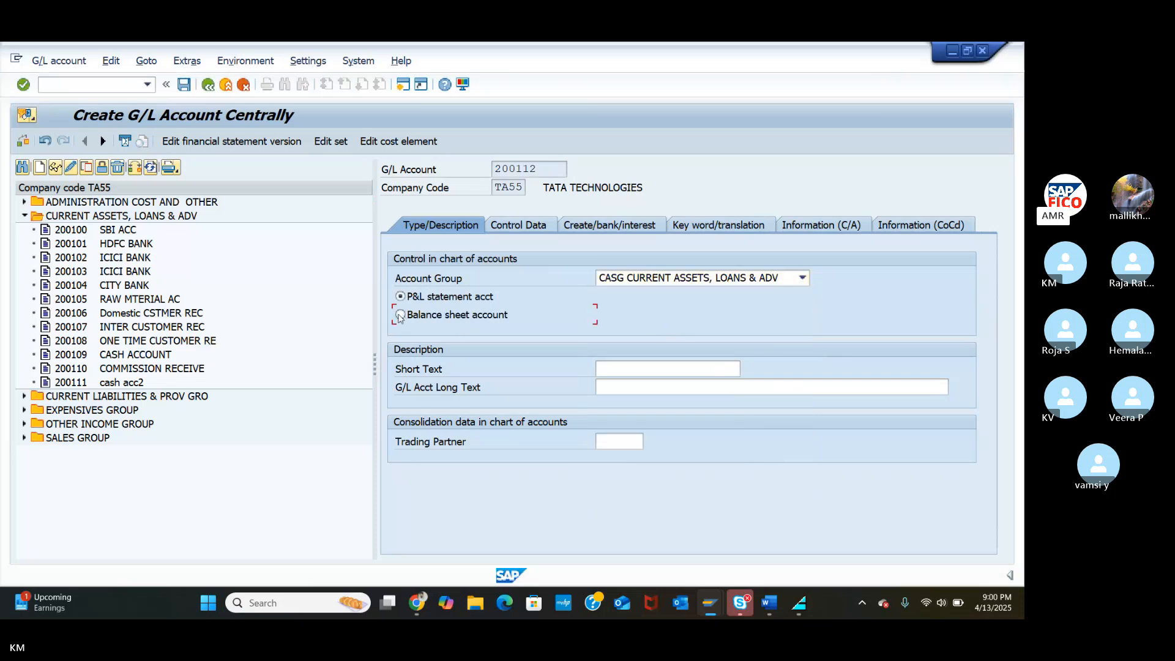
# Enter short text 'sbi main bank a/c' and long text 'SBI MAIN BANK A/C'.
pyautogui.click(638, 372)
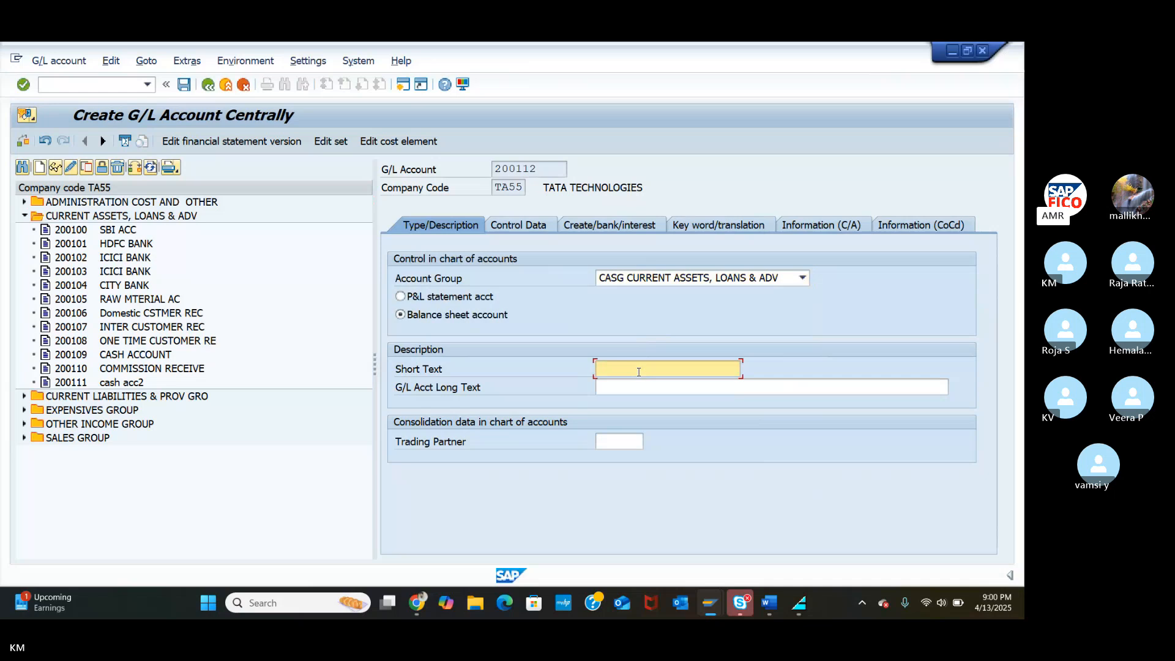
pyautogui.write('sbi main bank a')
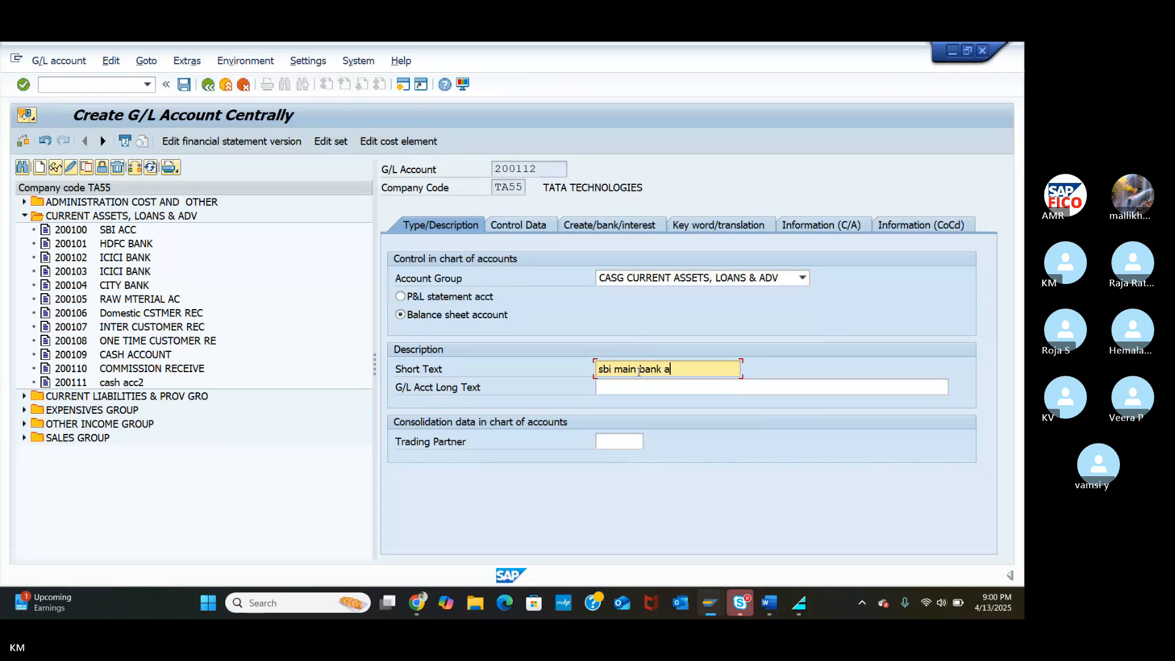
pyautogui.write('/c')
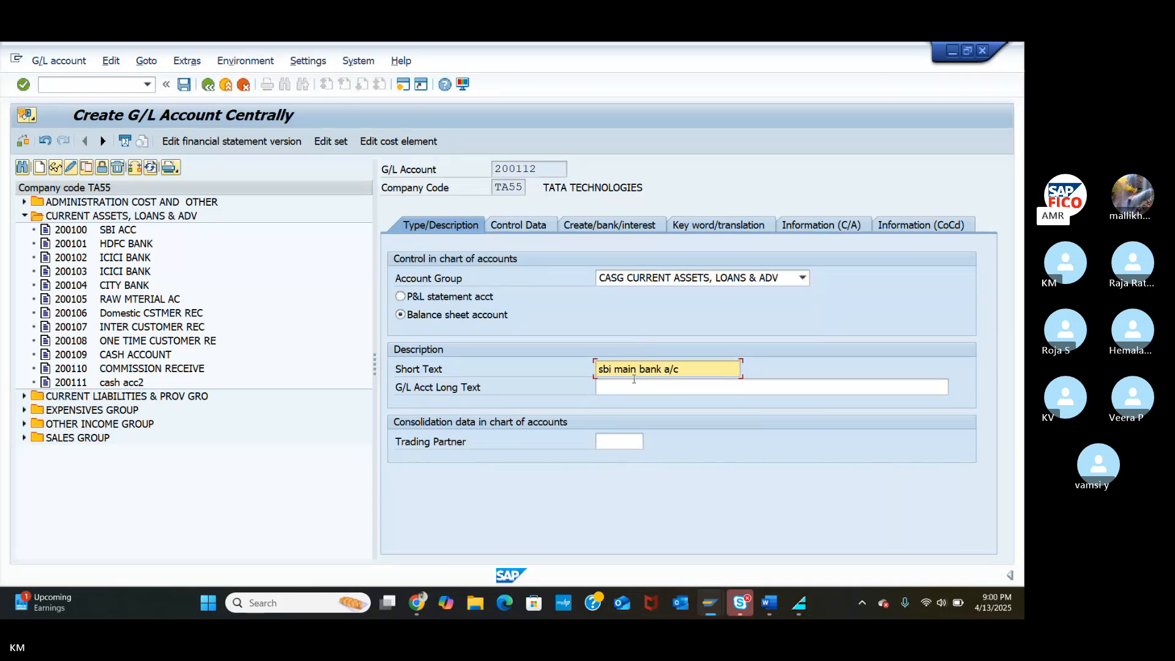
pyautogui.click(627, 387)
pyautogui.write('S')
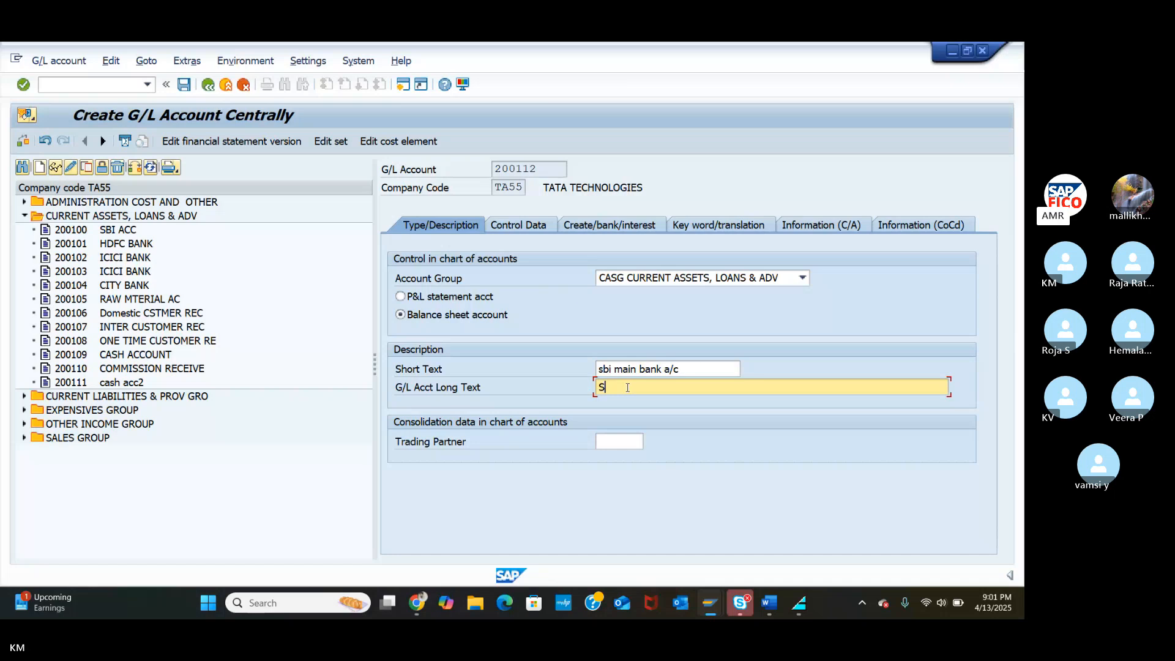
pyautogui.write('BI MAIN')
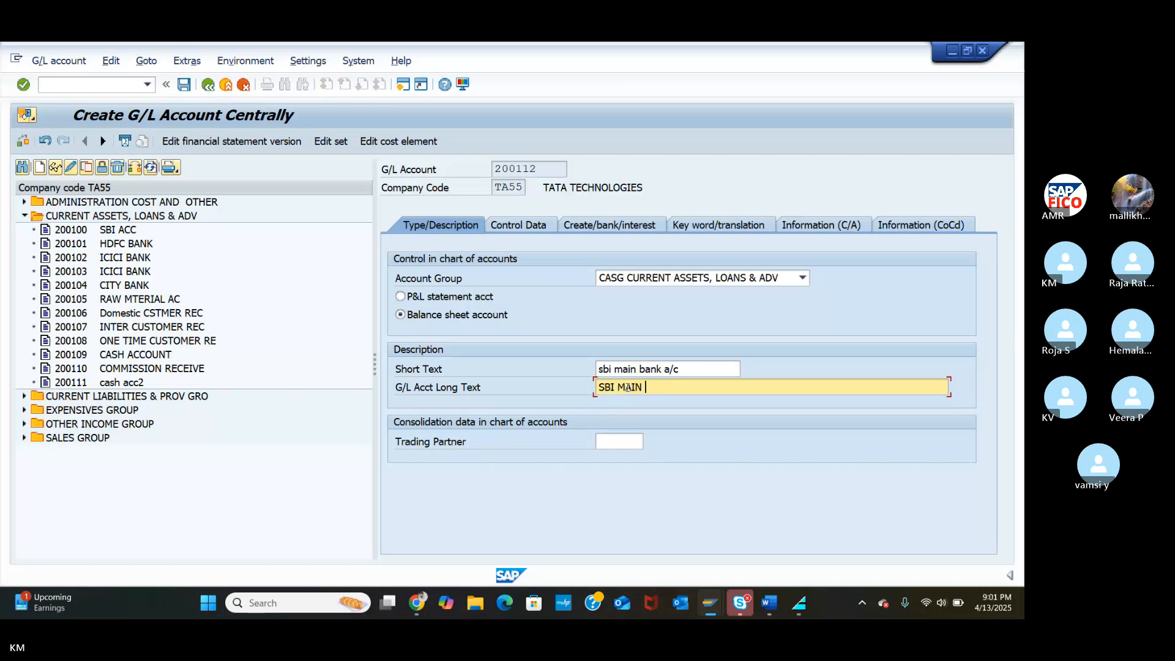
pyautogui.write('BANK')
pyautogui.write(' A/')
pyautogui.write('C')
pyautogui.press('BackSpace')
pyautogui.write('/C')
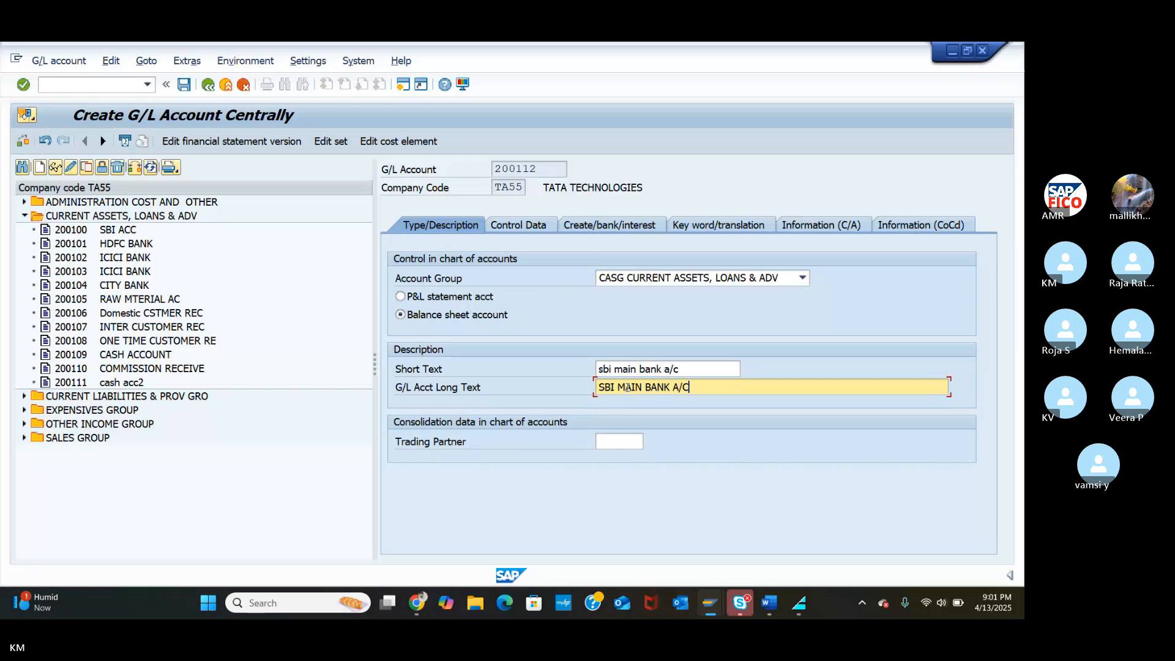
# On Control Data, tick local-currency-only balances and line item display, and set sort key 001.
pyautogui.click(536, 231)
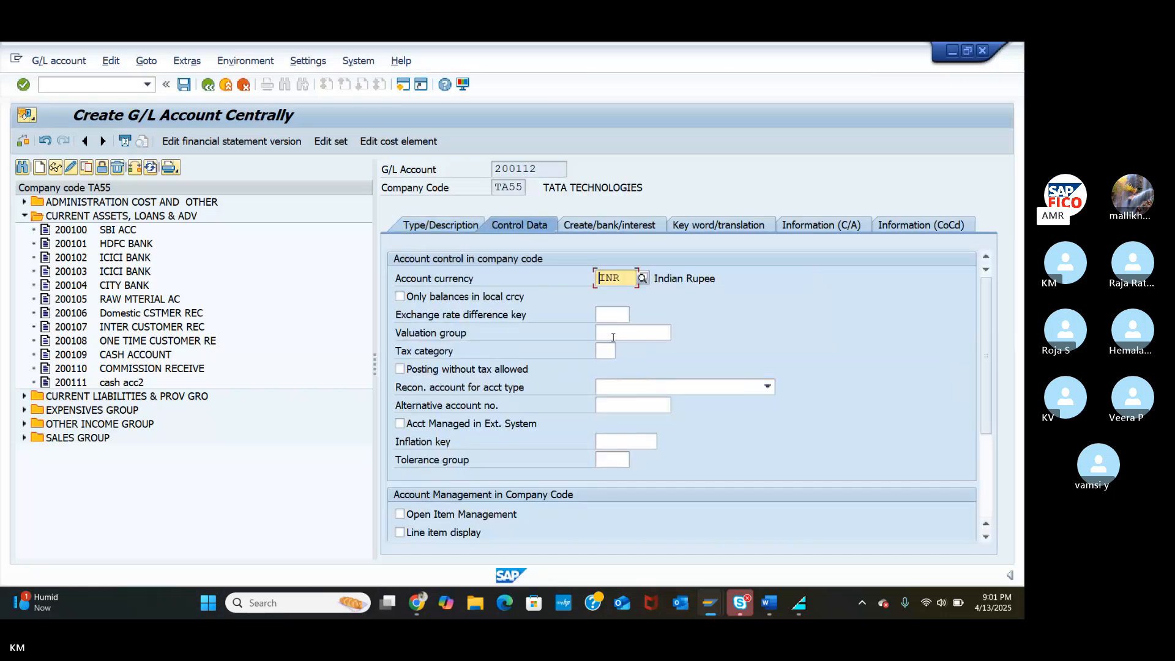
pyautogui.click(400, 296)
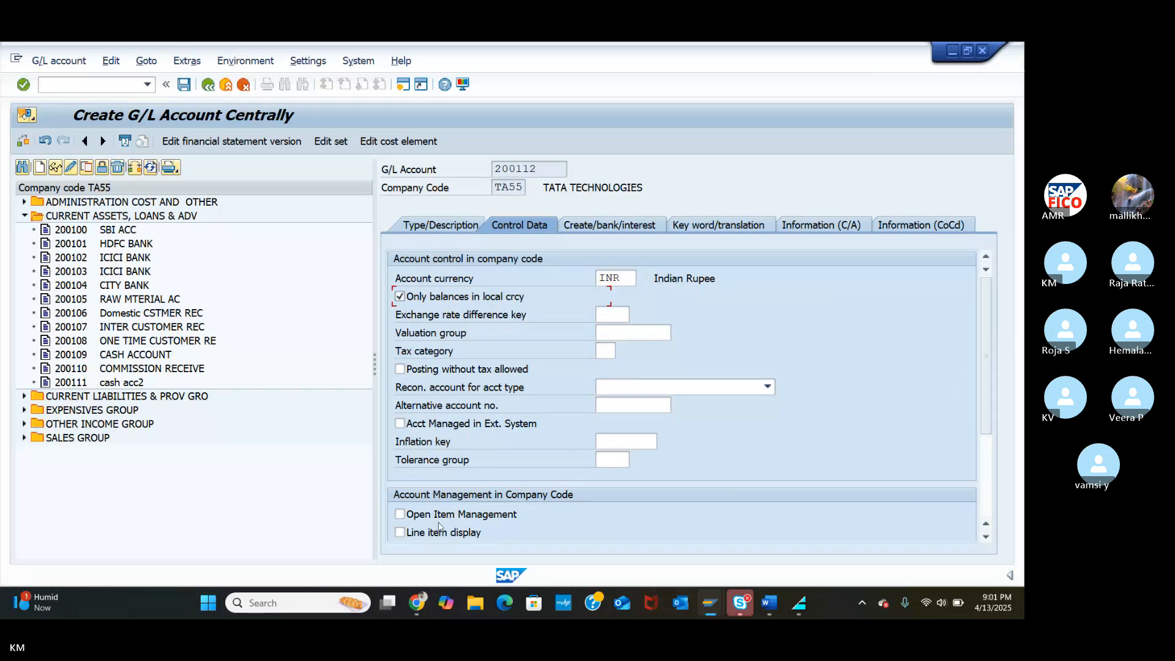
pyautogui.click(402, 533)
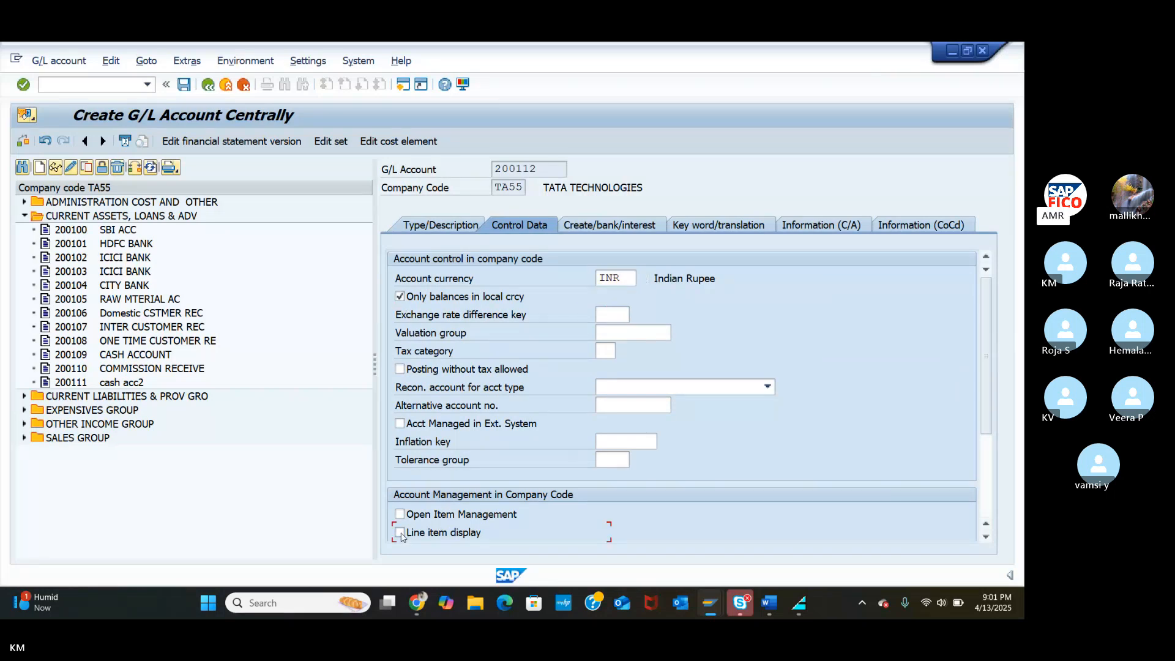
pyautogui.click(401, 532)
pyautogui.scroll(-3, 524, 499)
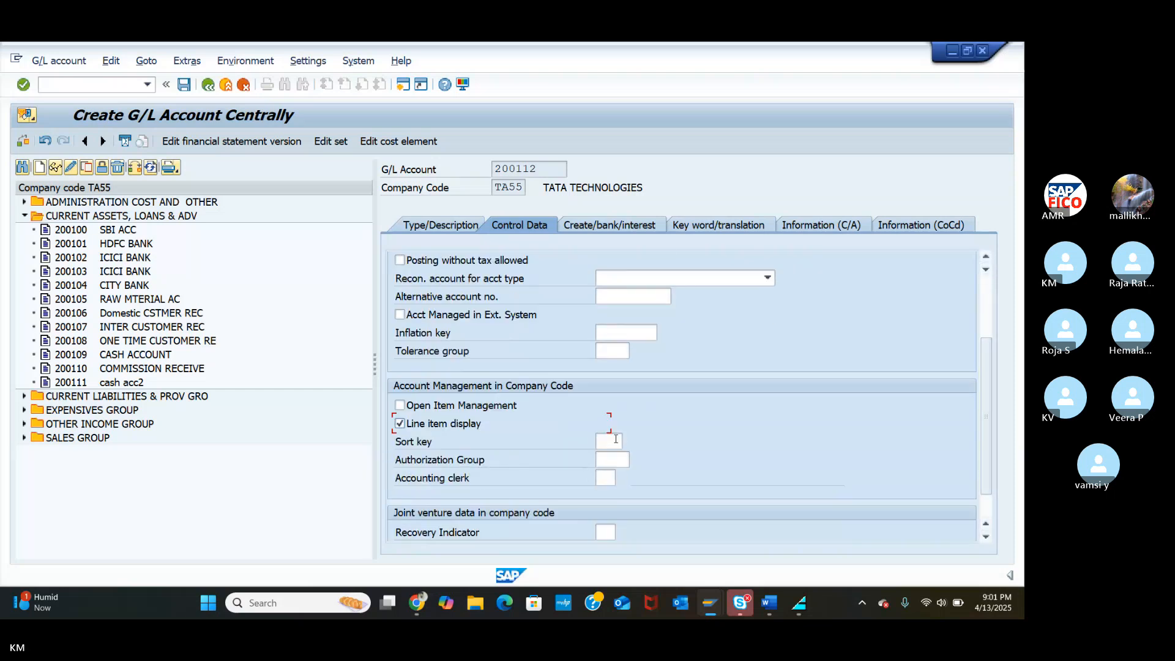
pyautogui.click(616, 439)
pyautogui.write('001')
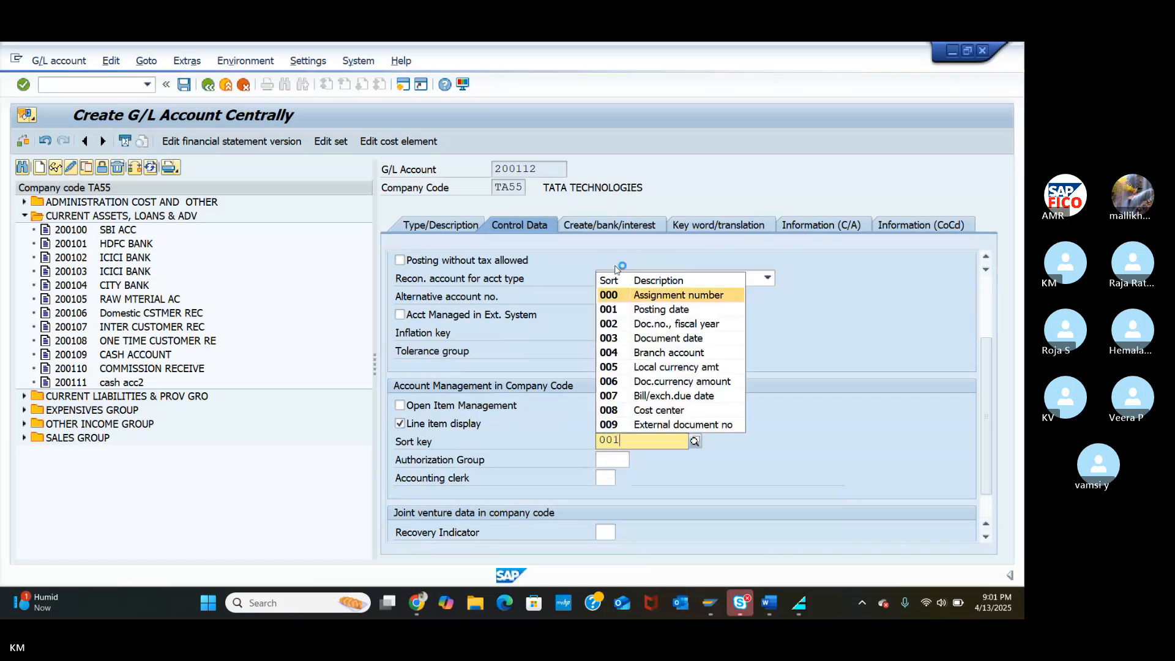
pyautogui.press('Return')
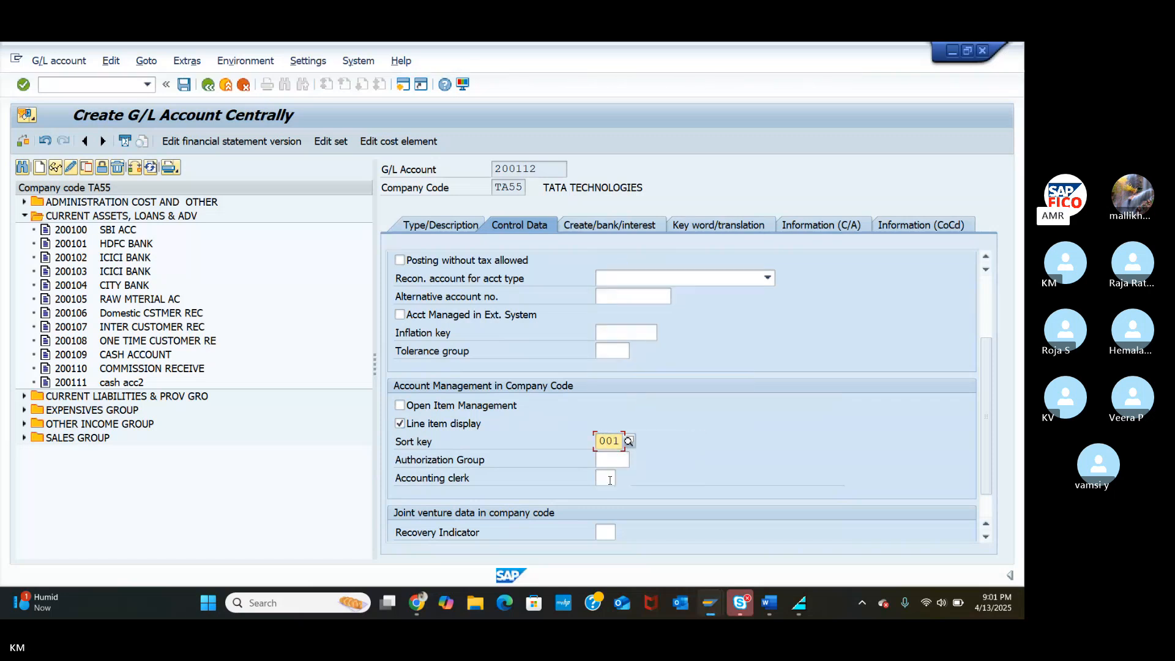
pyautogui.click(691, 479)
# Set field status group G001 and tick Relevant to cash flow on the bank/interest tab.
pyautogui.click(595, 225)
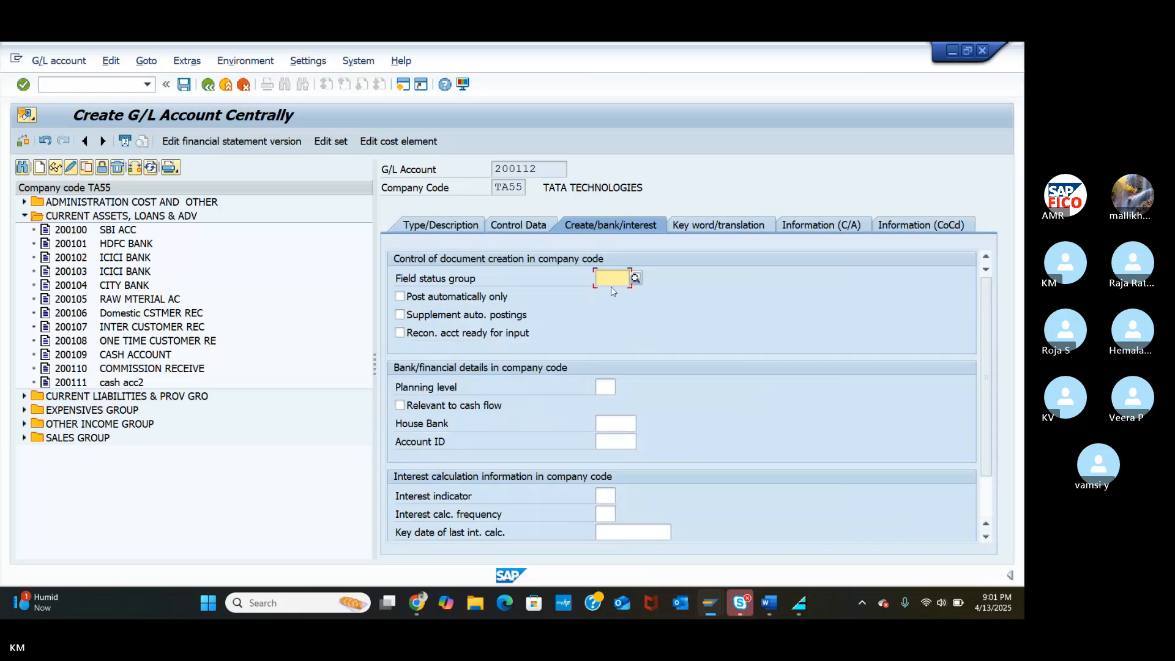
pyautogui.write('G001')
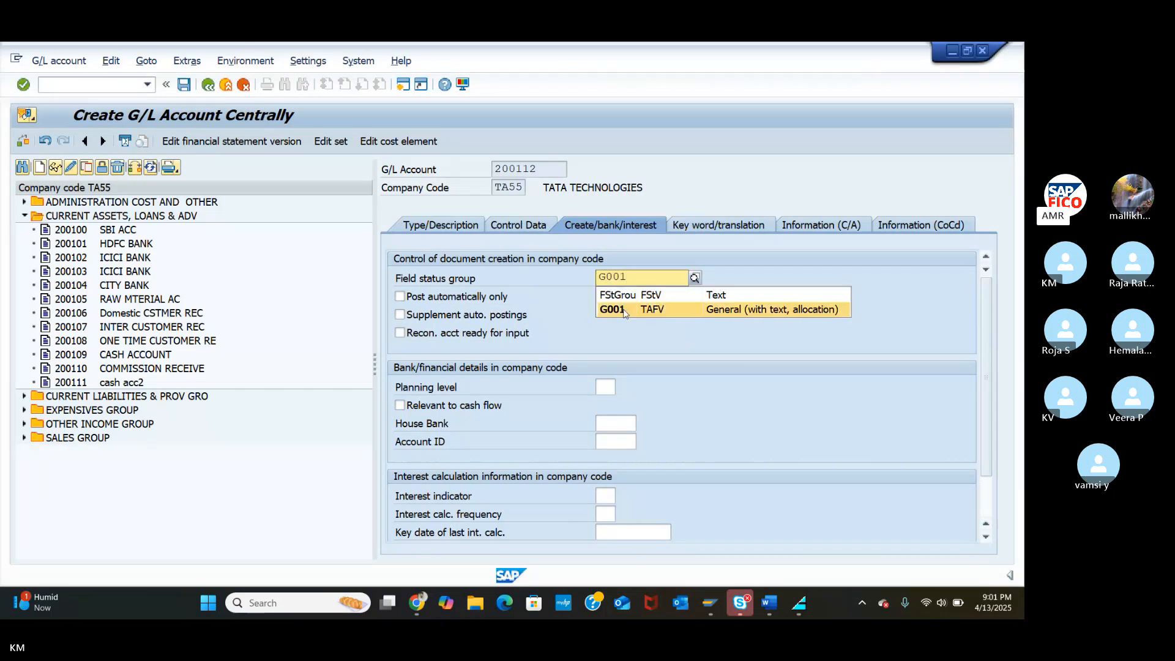
pyautogui.click(612, 309)
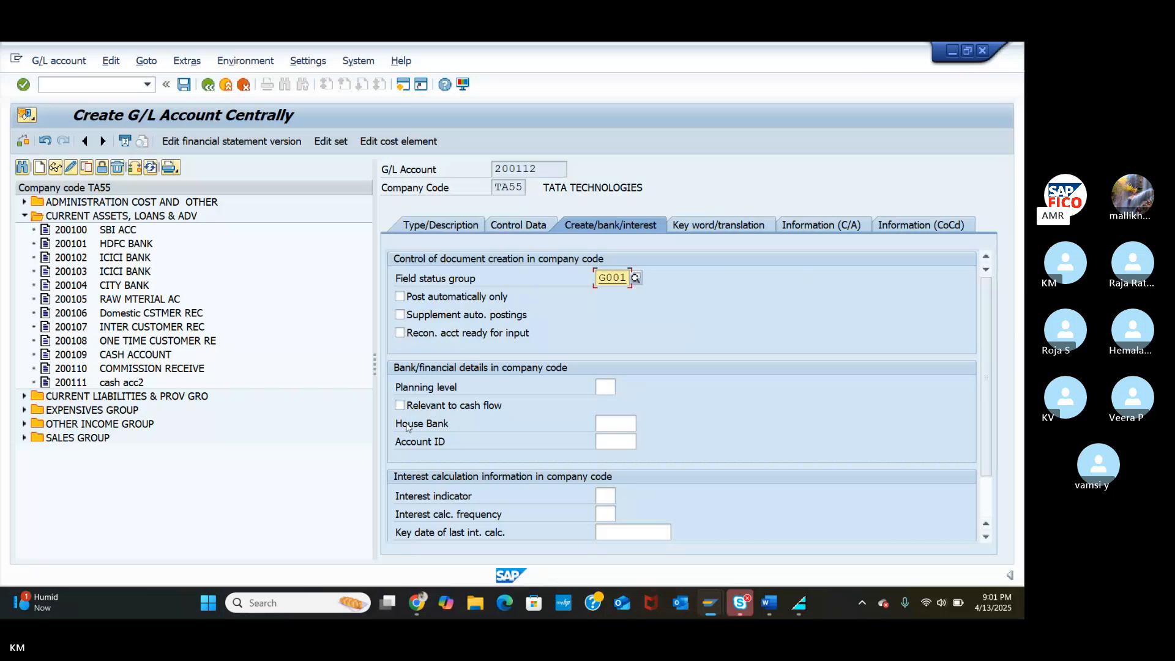
pyautogui.click(402, 406)
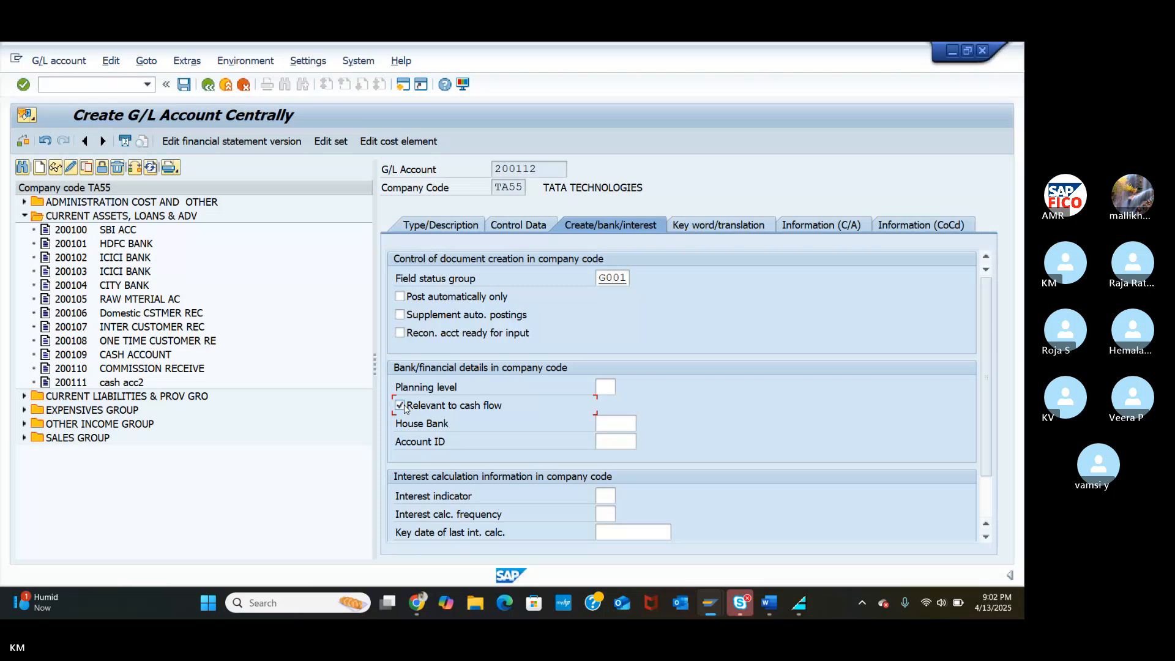
pyautogui.click(986, 536)
pyautogui.doubleClick(985, 537)
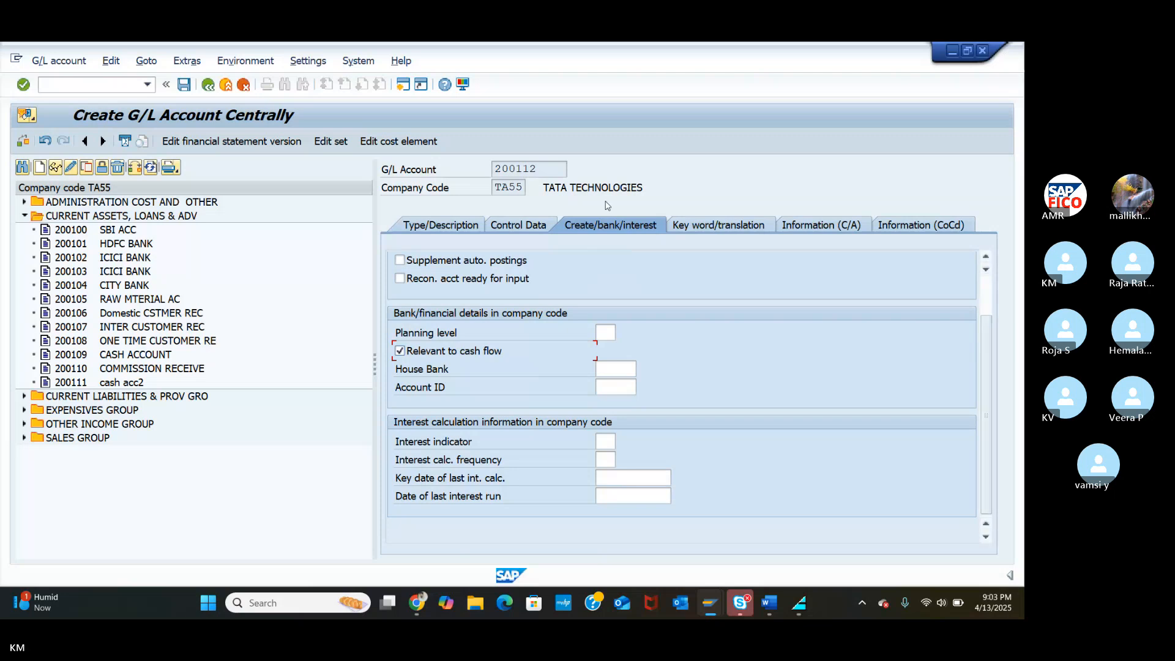
# Save the new G/L account 200112, sbi main bank a/c.
pyautogui.click(185, 88)
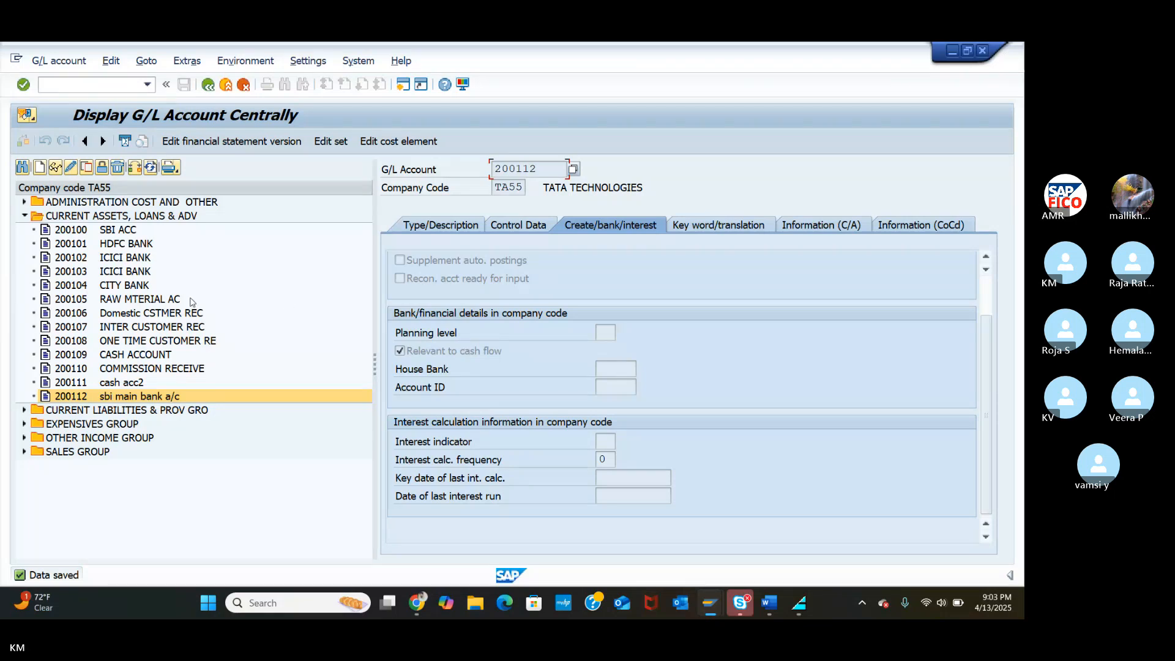
# Create G/L account 200113 in TA55 as a CASG balance sheet account.
pyautogui.click(40, 167)
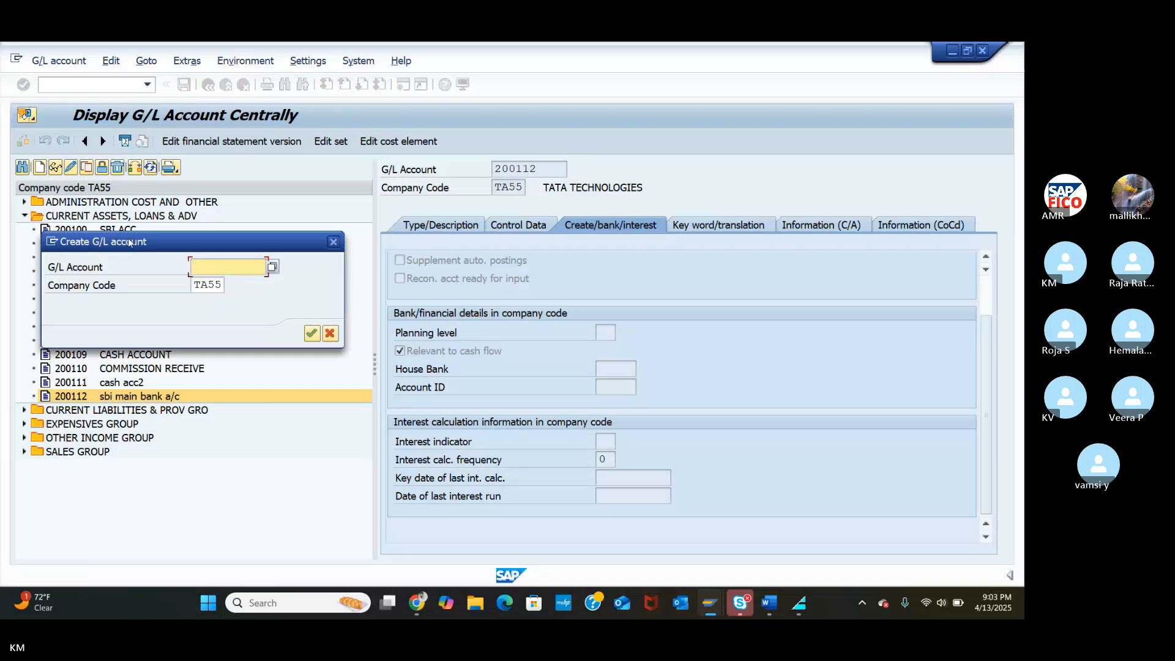
pyautogui.write('200')
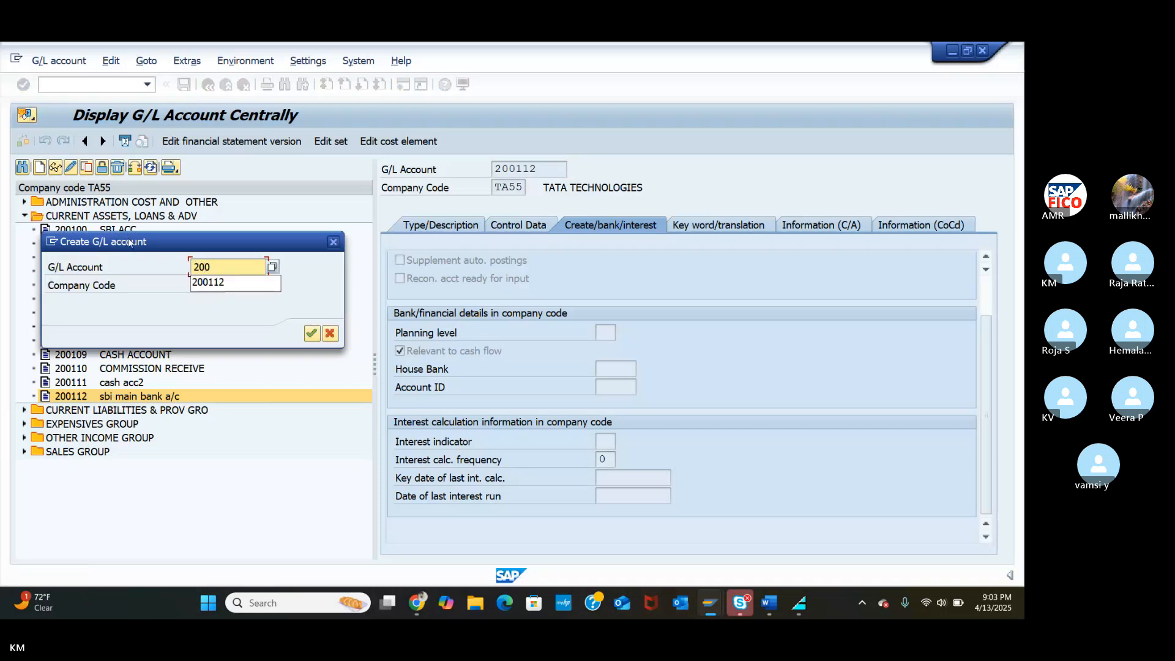
pyautogui.write('113')
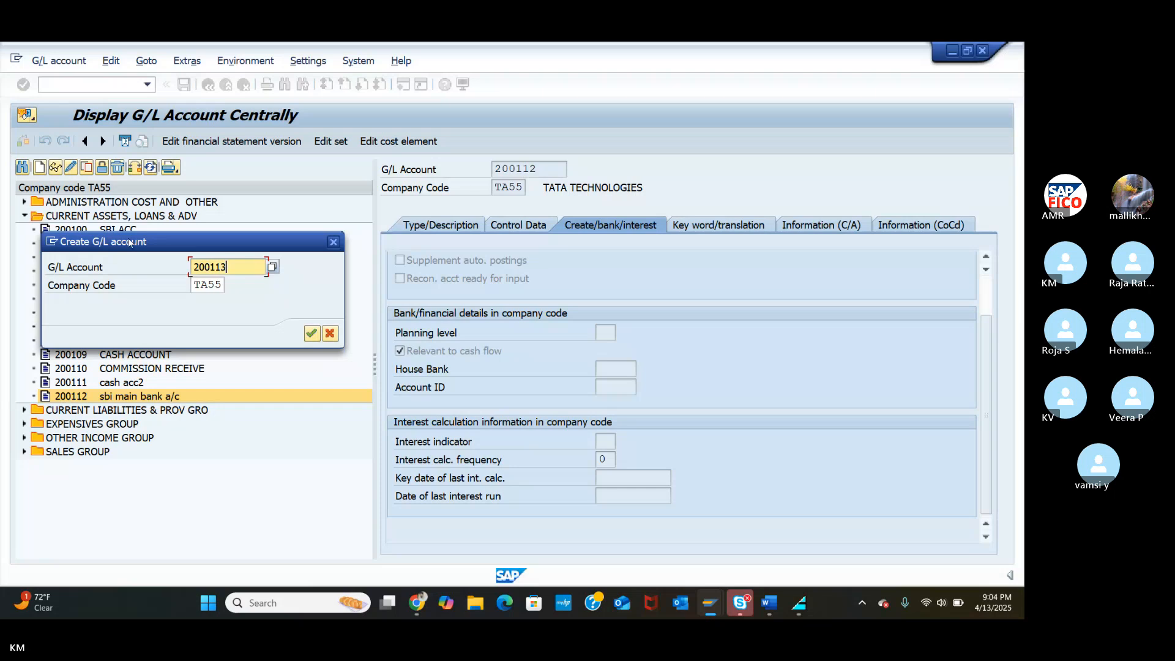
pyautogui.click(311, 333)
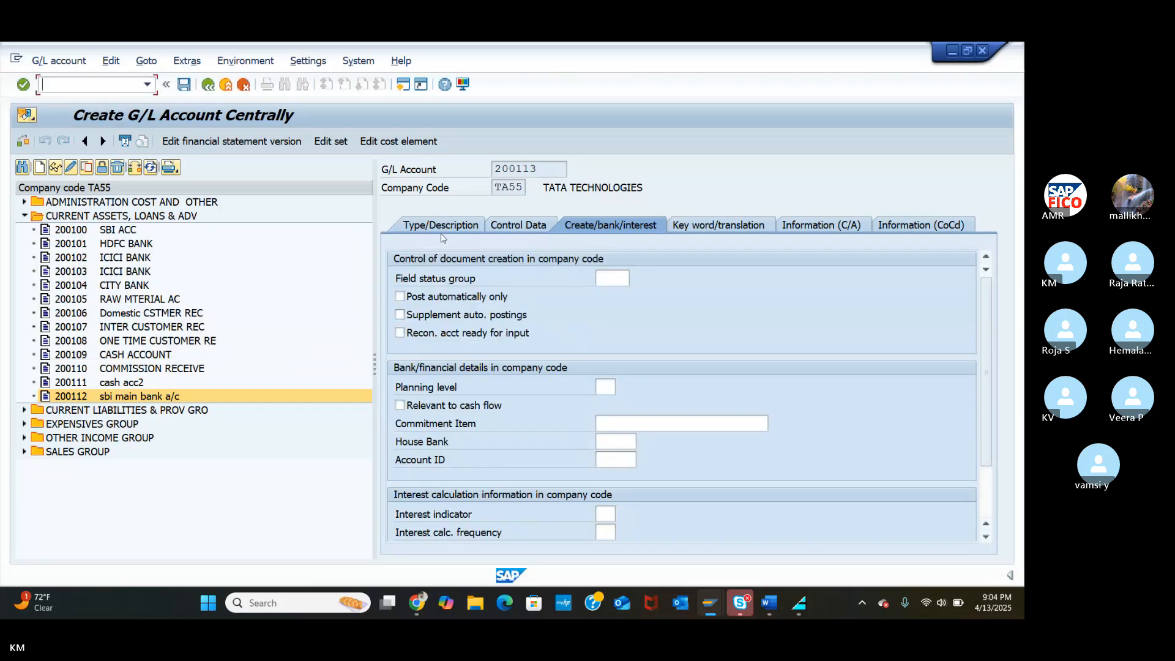
pyautogui.click(435, 228)
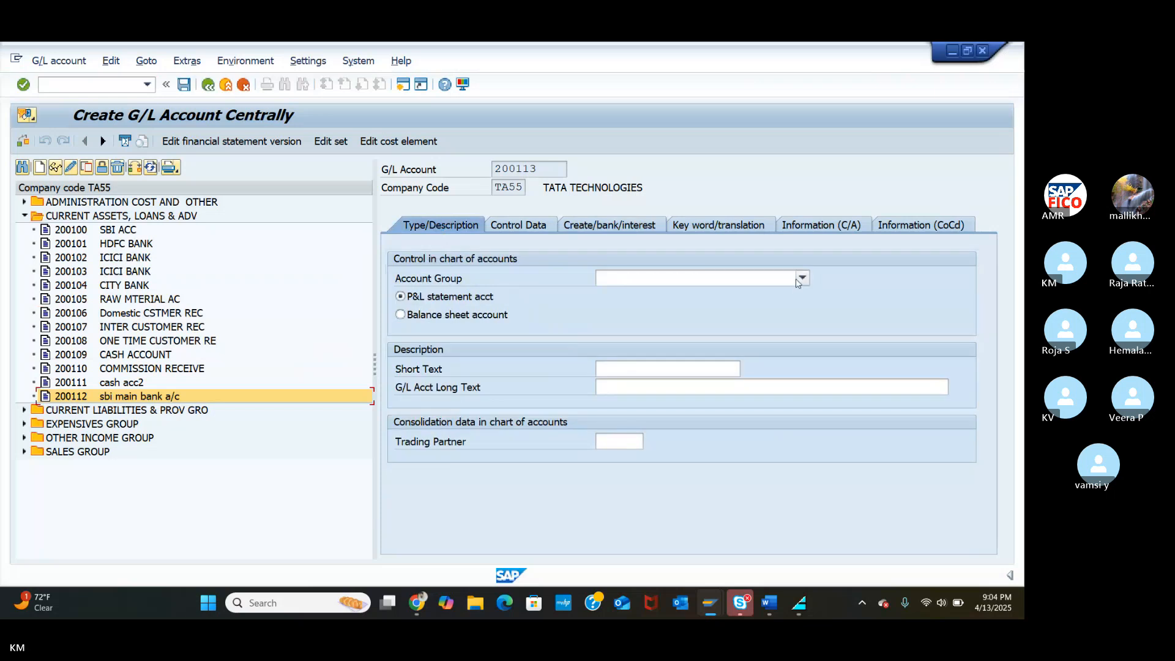
pyautogui.click(800, 278)
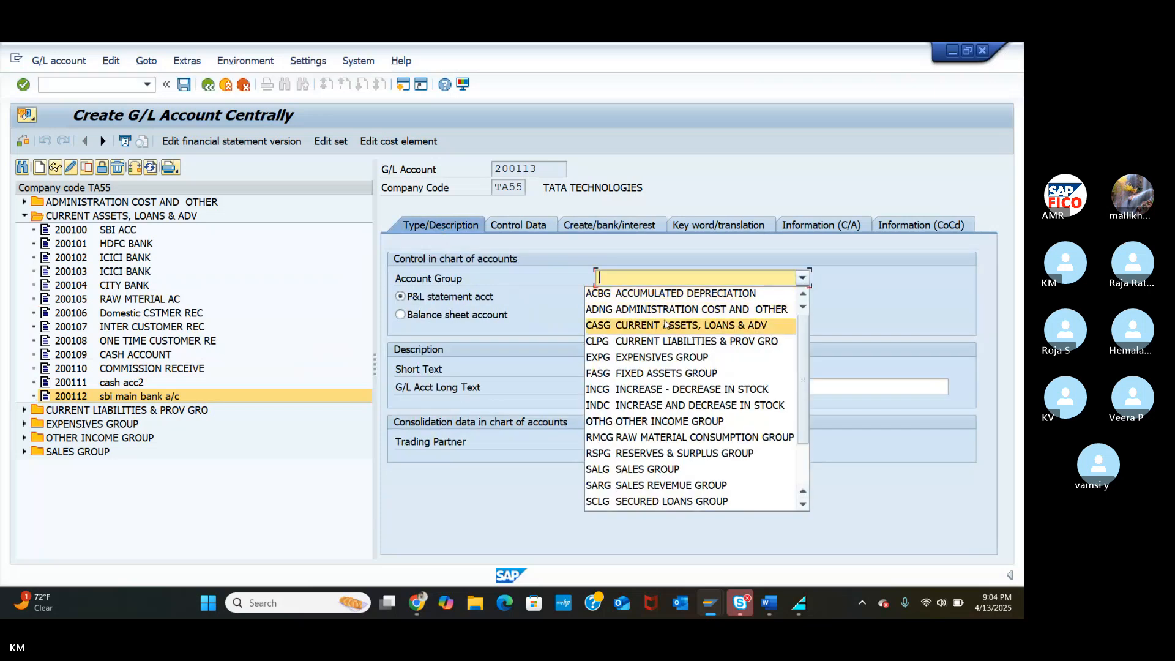
pyautogui.click(670, 325)
pyautogui.click(401, 315)
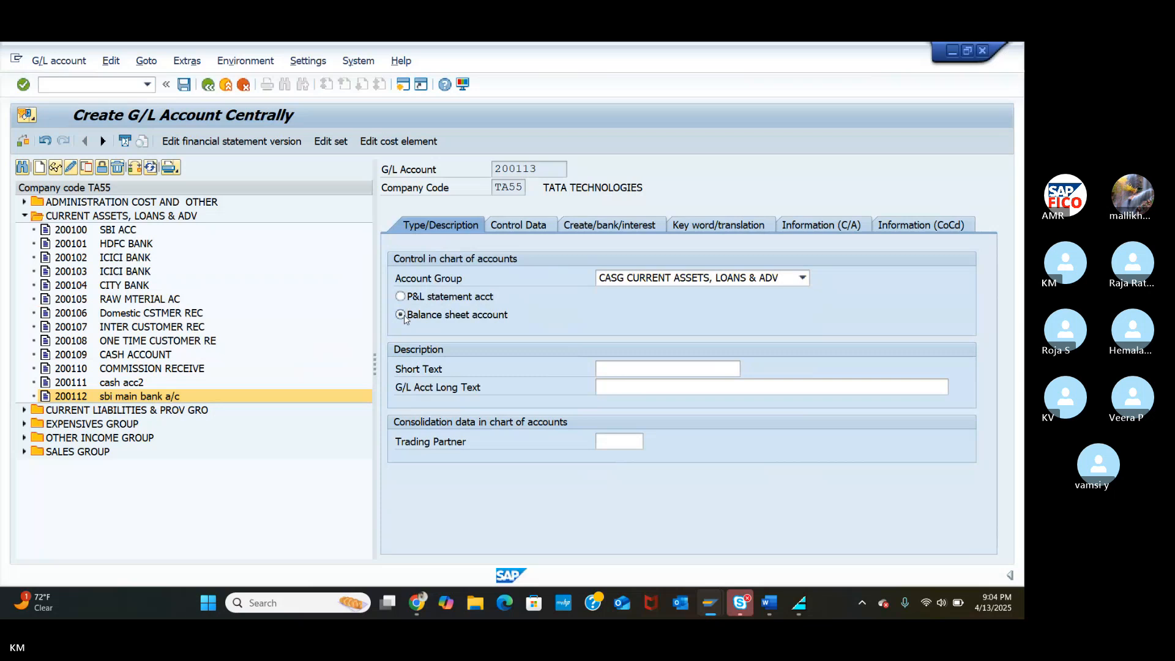
# Enter short text 'sbi OUTGOING PAYMENT' and long text 'SBI OUTGOING PAYMENT A/C'.
pyautogui.click(634, 368)
pyautogui.write('S')
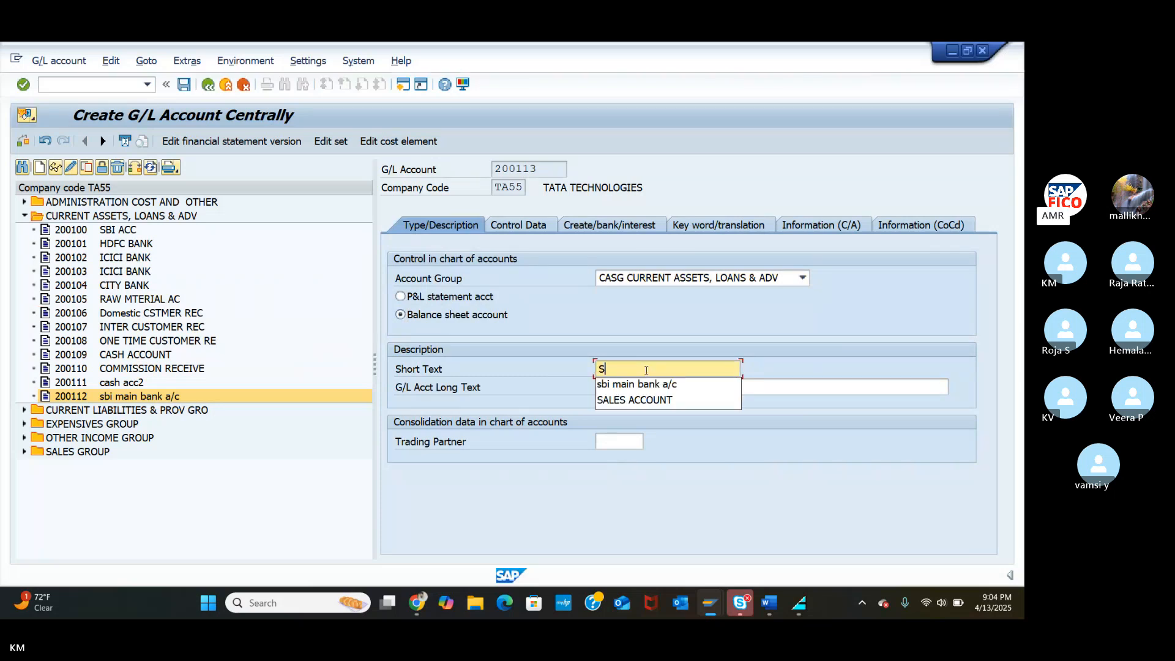
pyautogui.click(650, 383)
pyautogui.press('BackSpace')
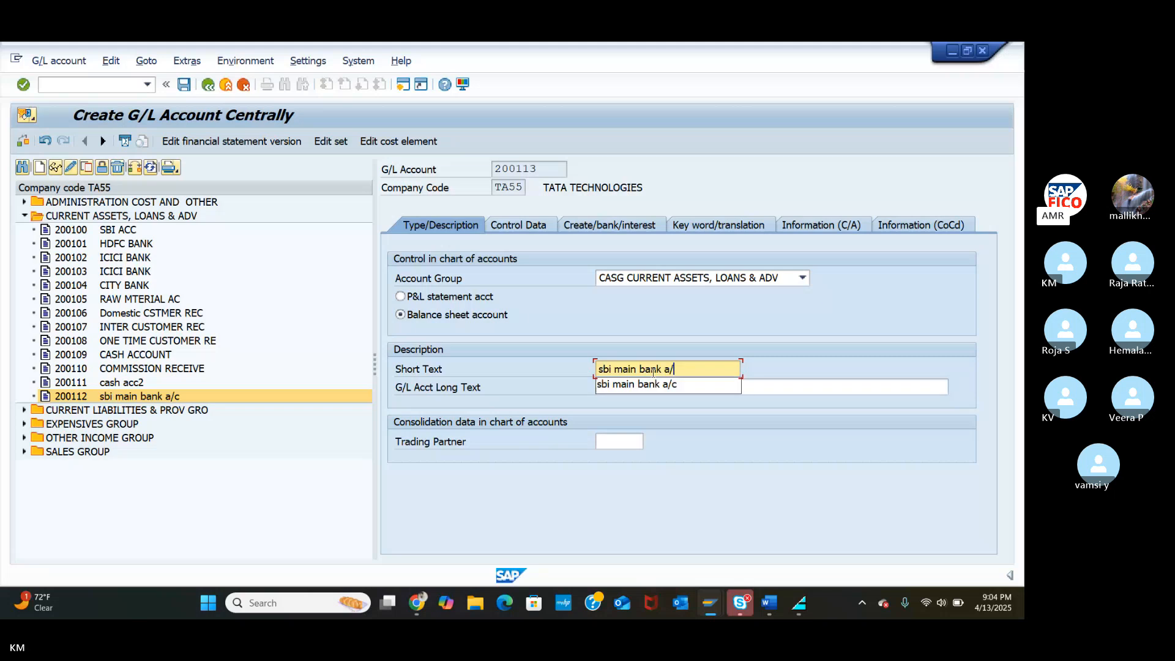
pyautogui.press('BackSpace')
pyautogui.press('BackSpace')
pyautogui.press('BackSpace')
pyautogui.press('BackSpace')
pyautogui.press('BackSpace')
pyautogui.press('BackSpace')
pyautogui.press('BackSpace')
pyautogui.press('BackSpace')
pyautogui.press('BackSpace')
pyautogui.press('BackSpace')
pyautogui.press('BackSpace')
pyautogui.press('BackSpace')
pyautogui.press('BackSpace')
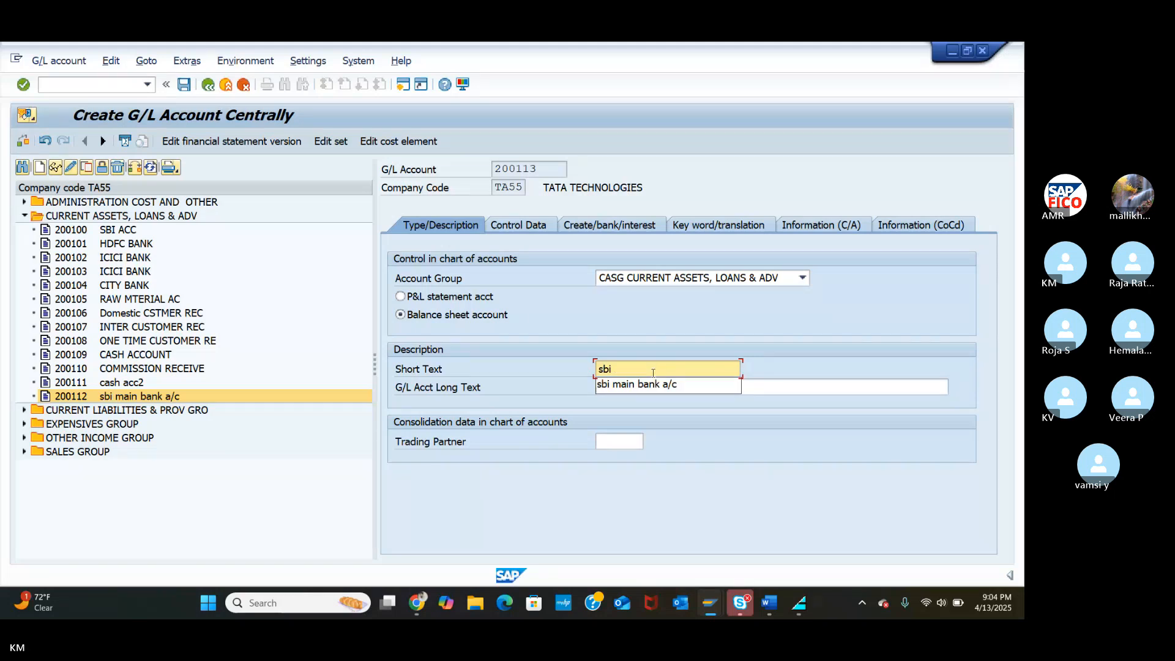
pyautogui.write('OUTGOING')
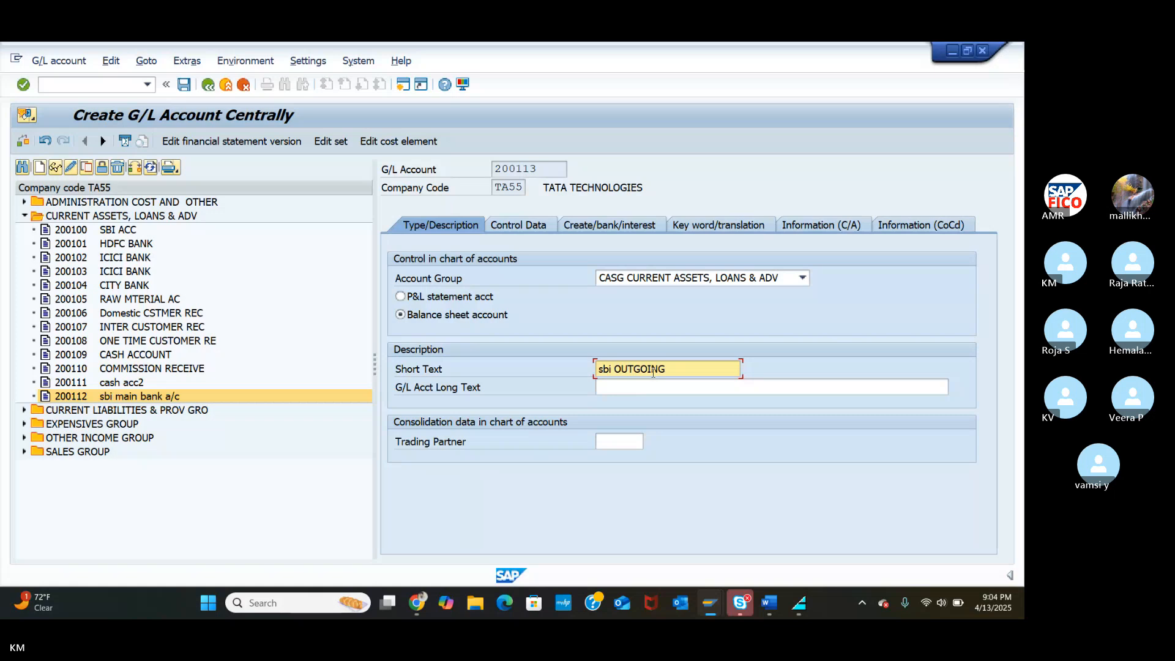
pyautogui.write('PAYMENT')
pyautogui.click(647, 390)
pyautogui.write('S')
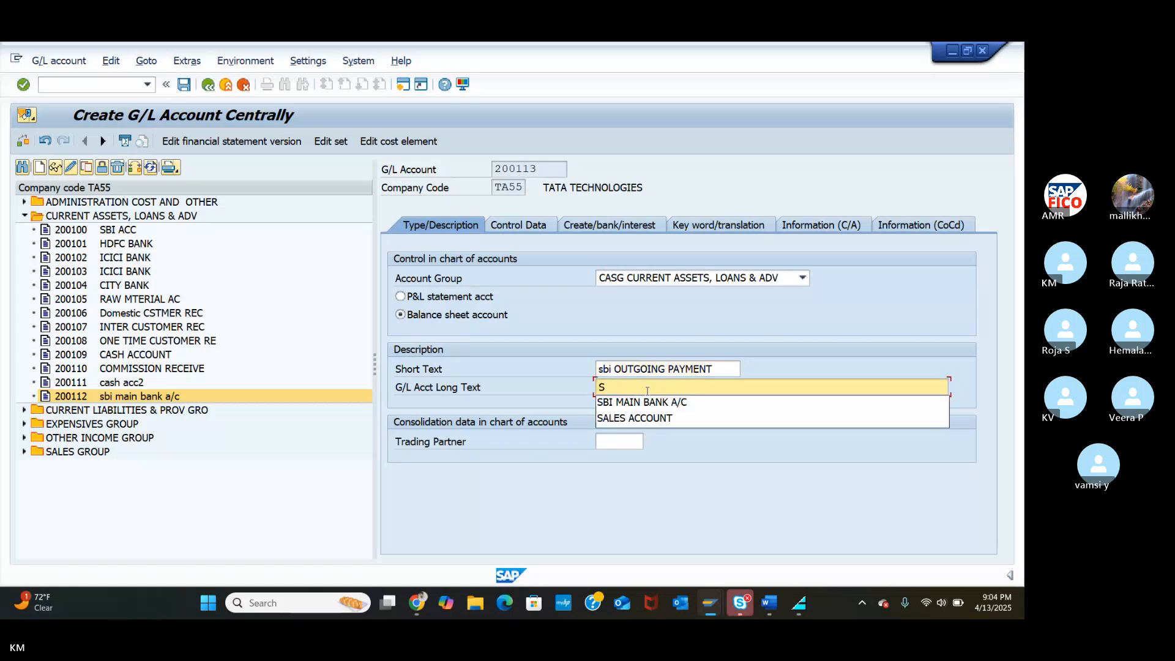
pyautogui.write('BI OUT')
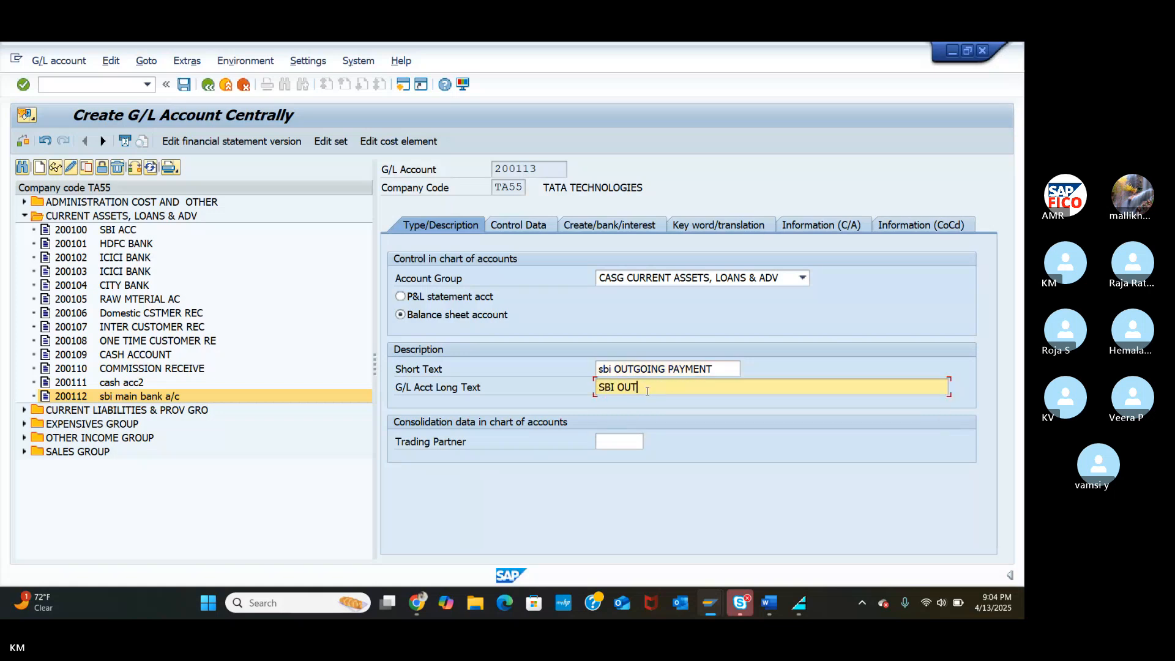
pyautogui.write('GOING PAYMENT A/C')
# Tick local-currency-only balances, line item display and open item management, with sort key 001 (posting date).
pyautogui.click(528, 227)
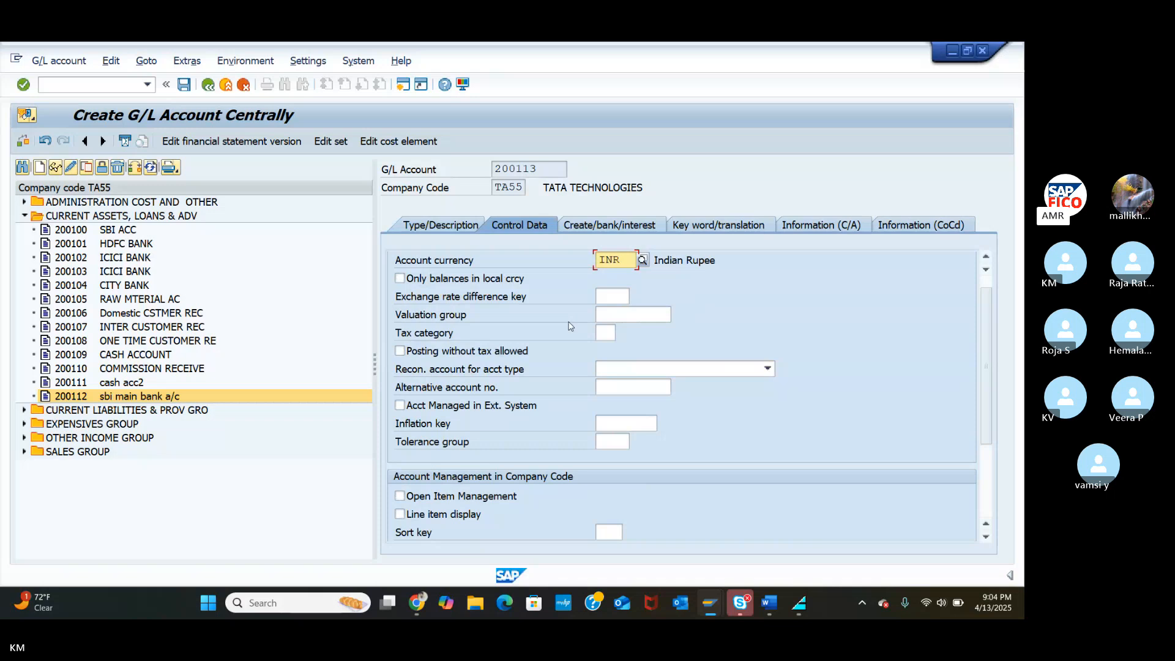
pyautogui.click(400, 278)
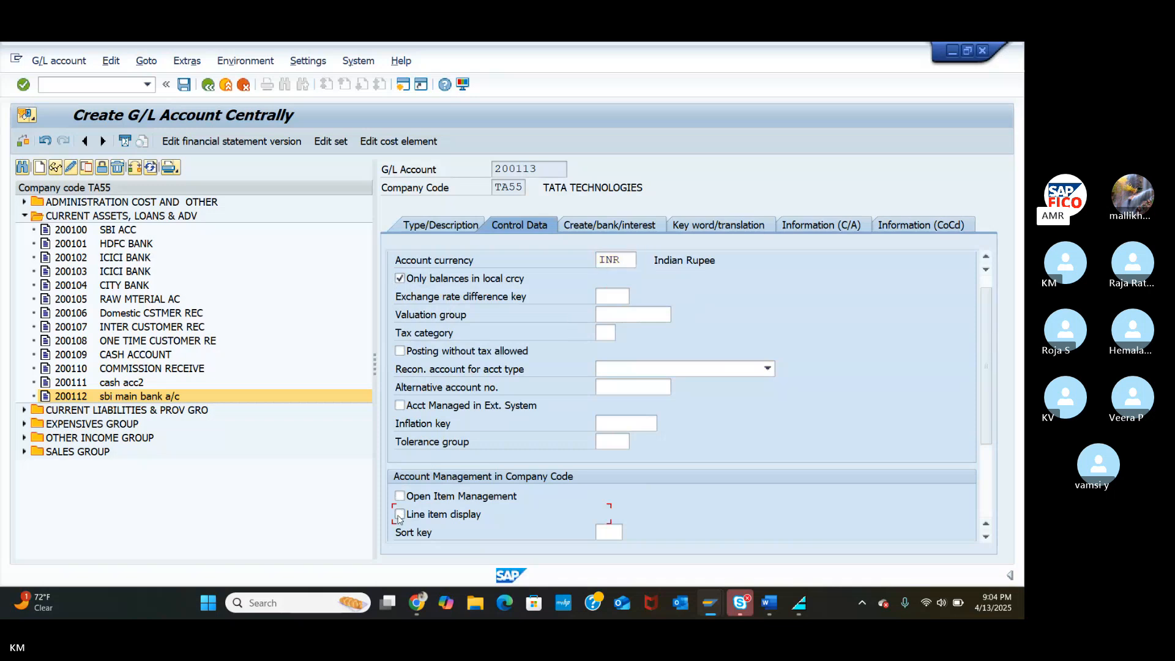
pyautogui.click(400, 515)
pyautogui.click(603, 533)
pyautogui.write('00')
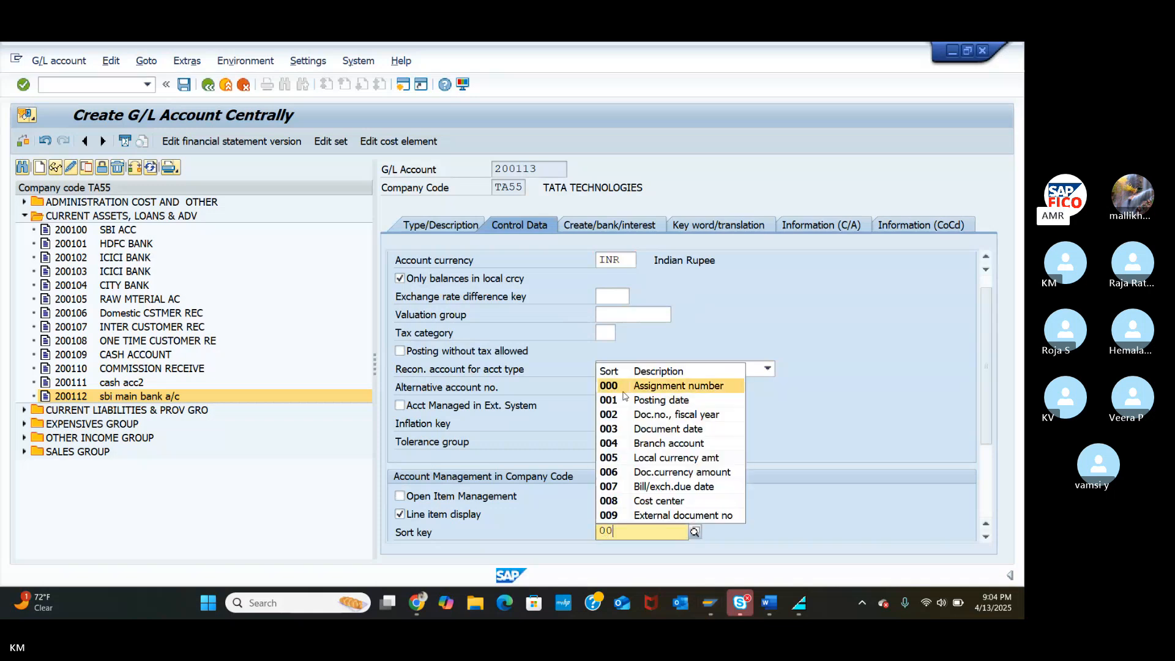
pyautogui.click(630, 399)
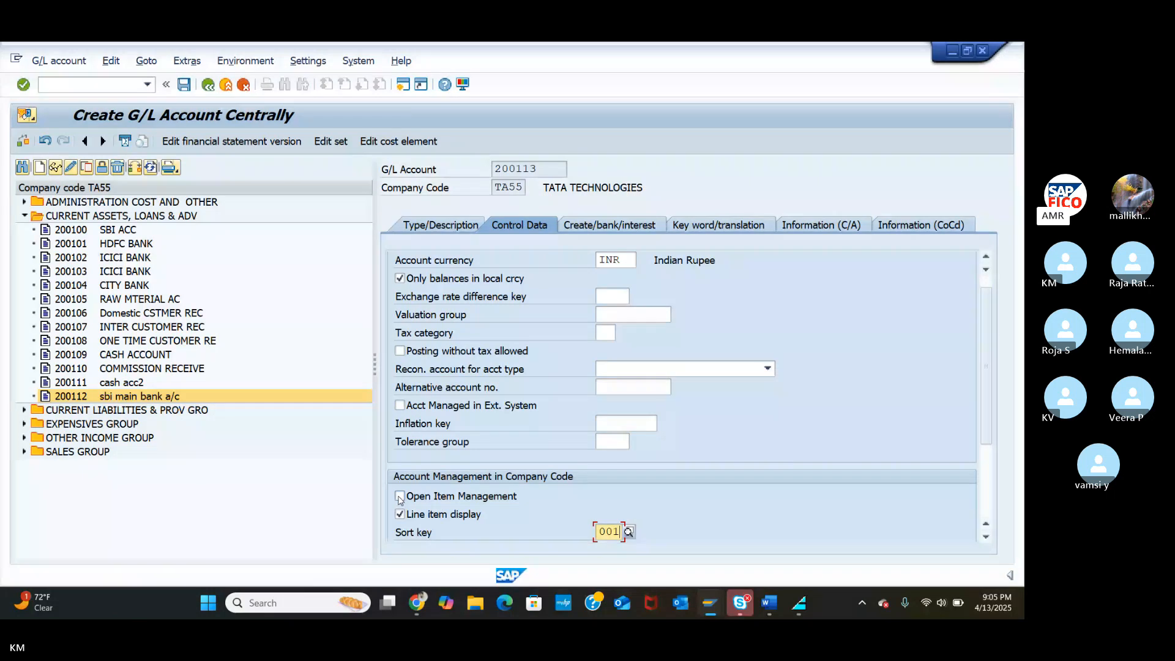
pyautogui.click(400, 496)
pyautogui.click(400, 497)
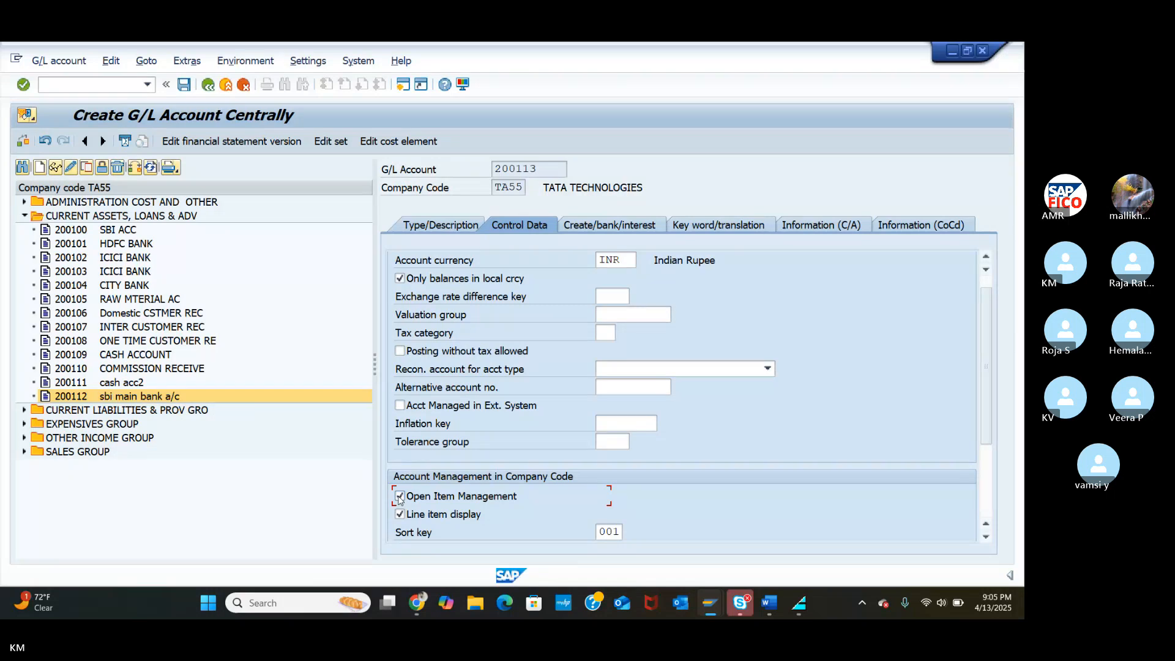
pyautogui.click(985, 537)
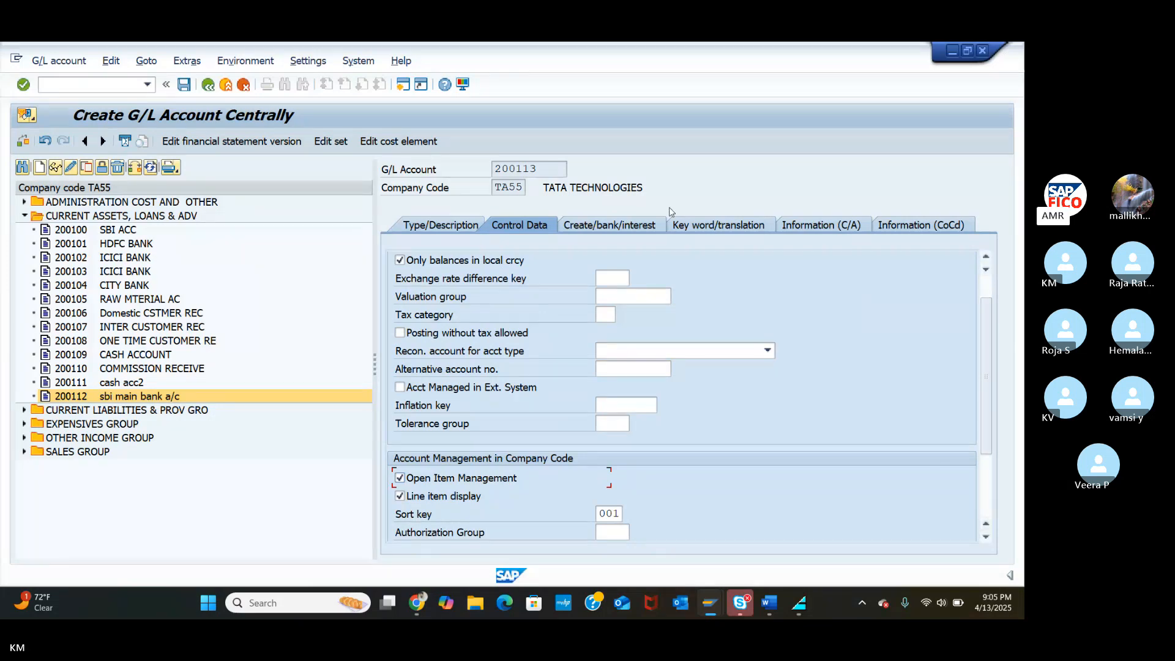
# Give account 200113 field status group G001 and mark it relevant to cash flow.
pyautogui.click(629, 231)
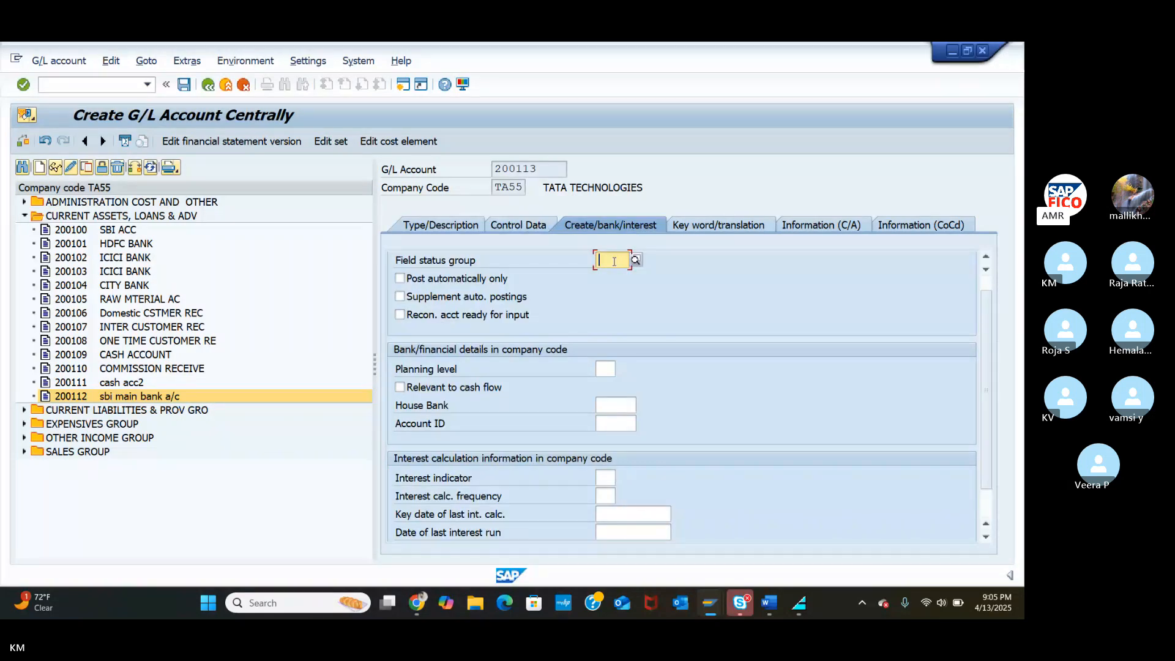
pyautogui.write('G00')
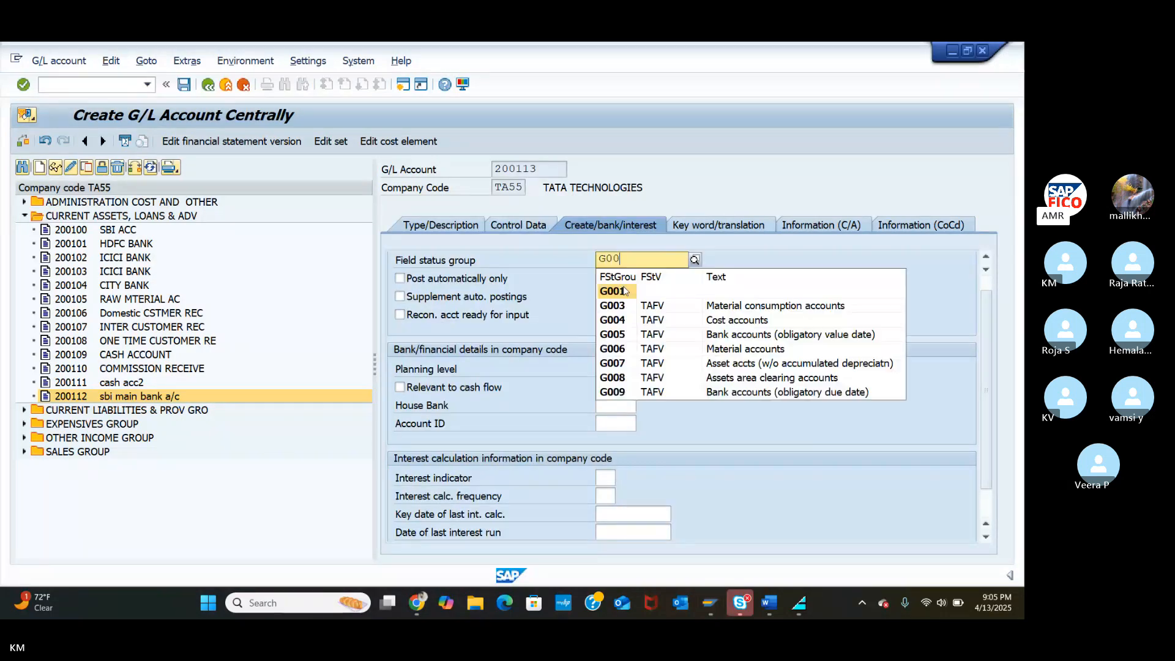
pyautogui.click(623, 285)
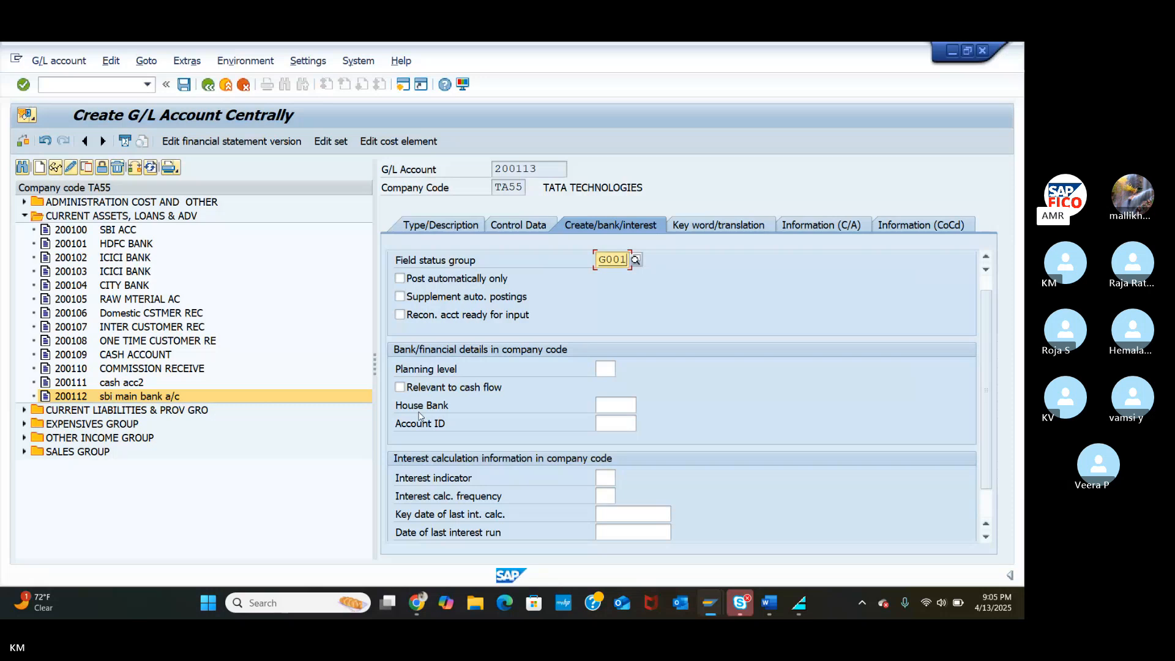
pyautogui.click(400, 388)
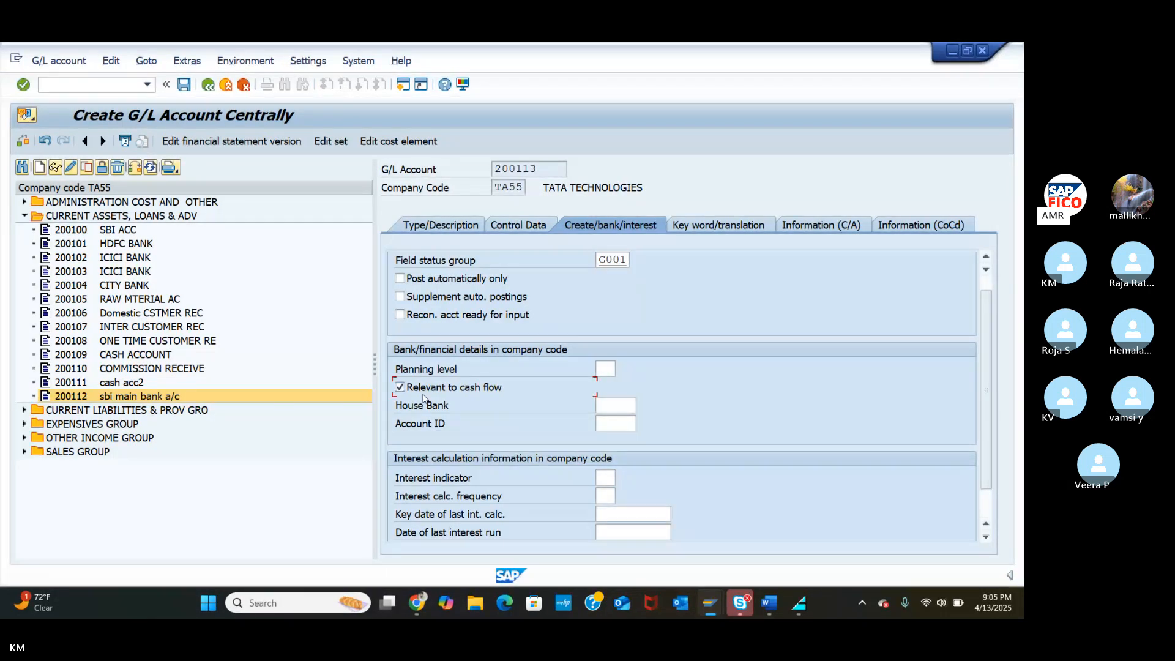
# Save account 200113 and start creating the next G/L account.
pyautogui.click(986, 537)
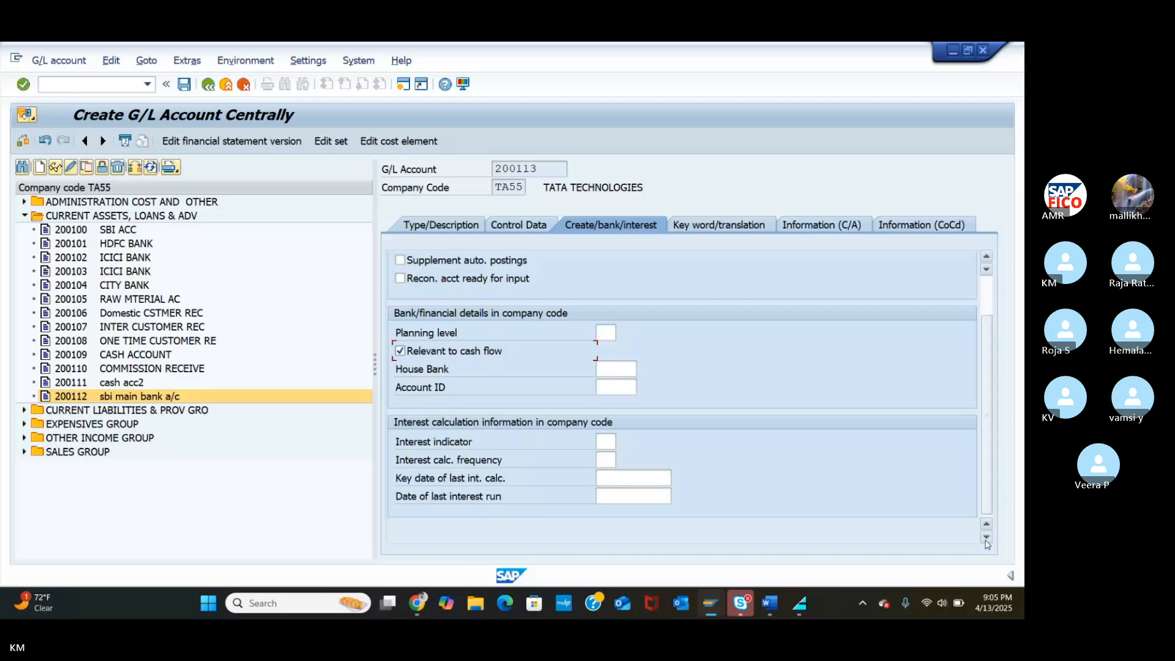
pyautogui.click(40, 173)
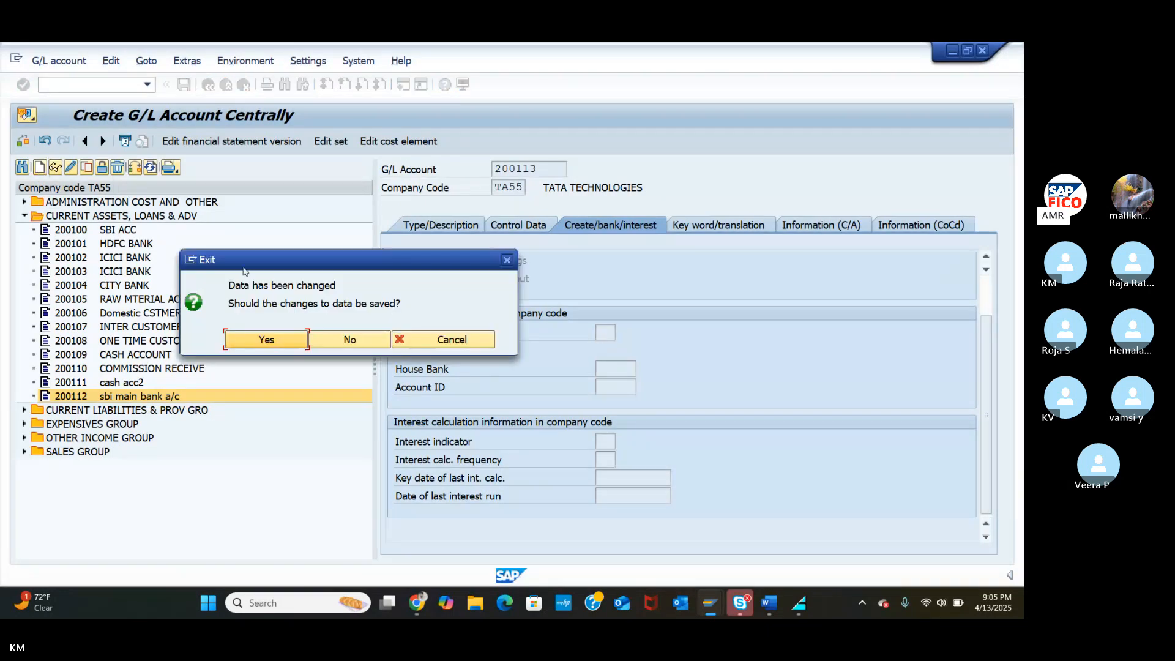
pyautogui.click(281, 340)
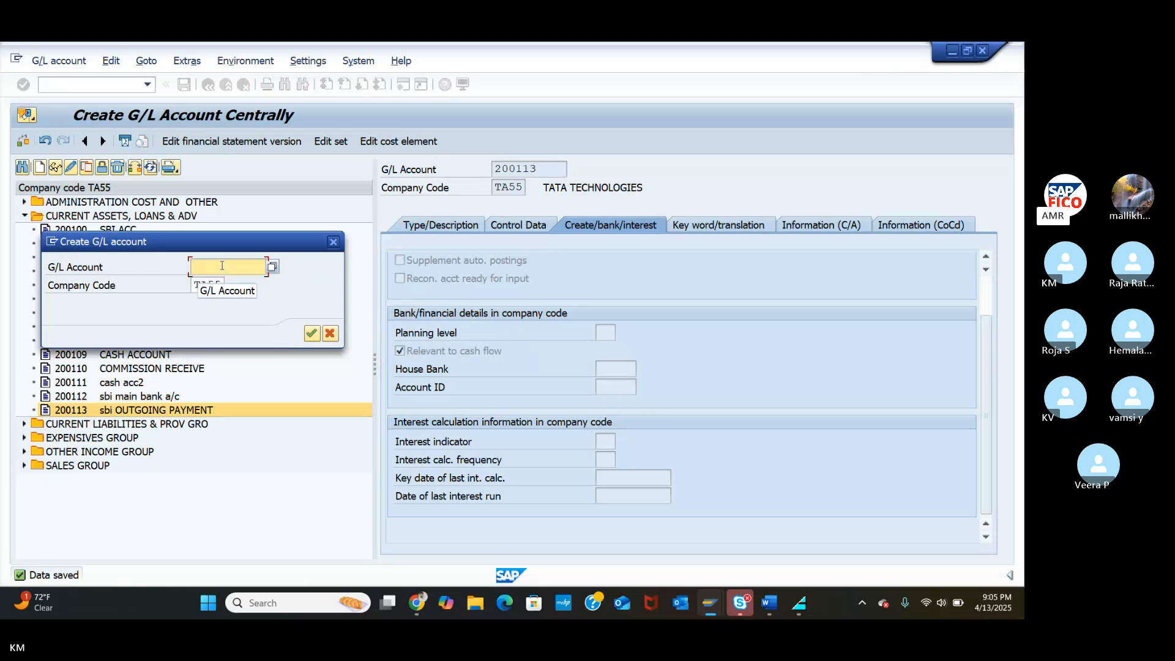
# Create account 200114 as a balance sheet account in group CASG.
pyautogui.write('200114')
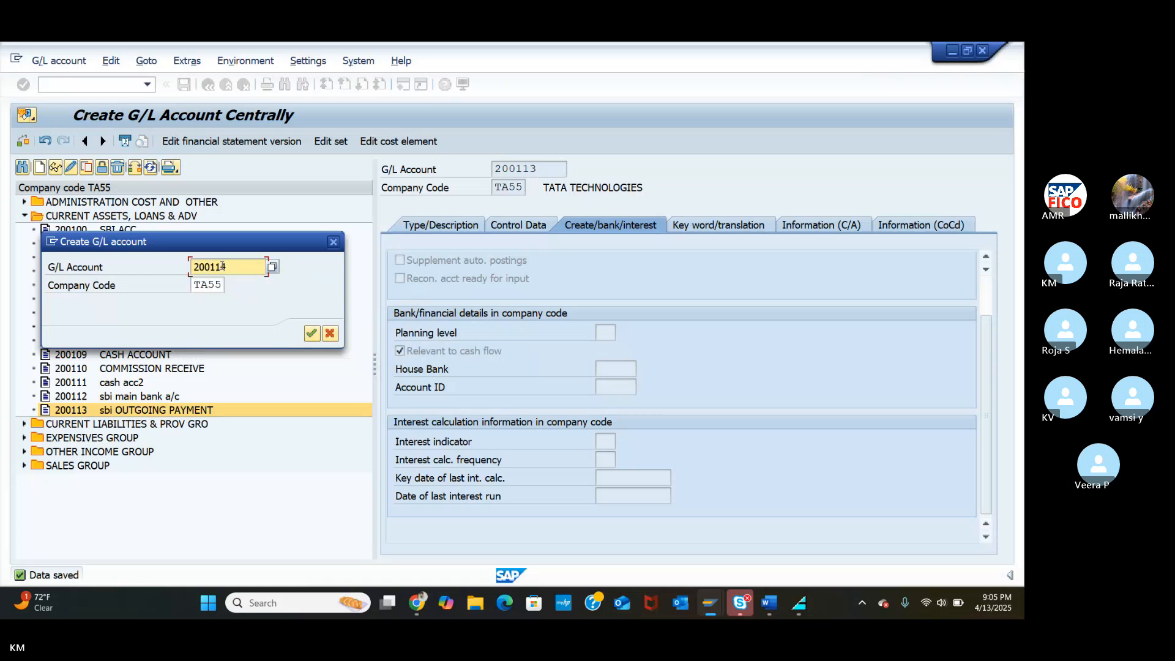
pyautogui.click(312, 334)
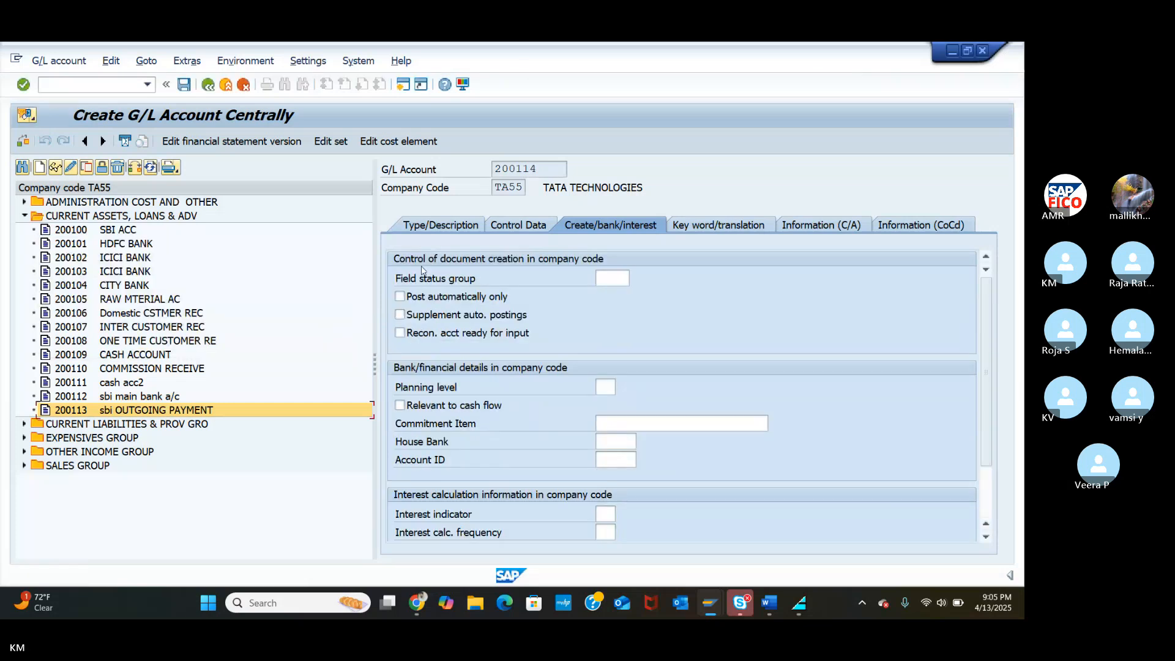
pyautogui.click(436, 226)
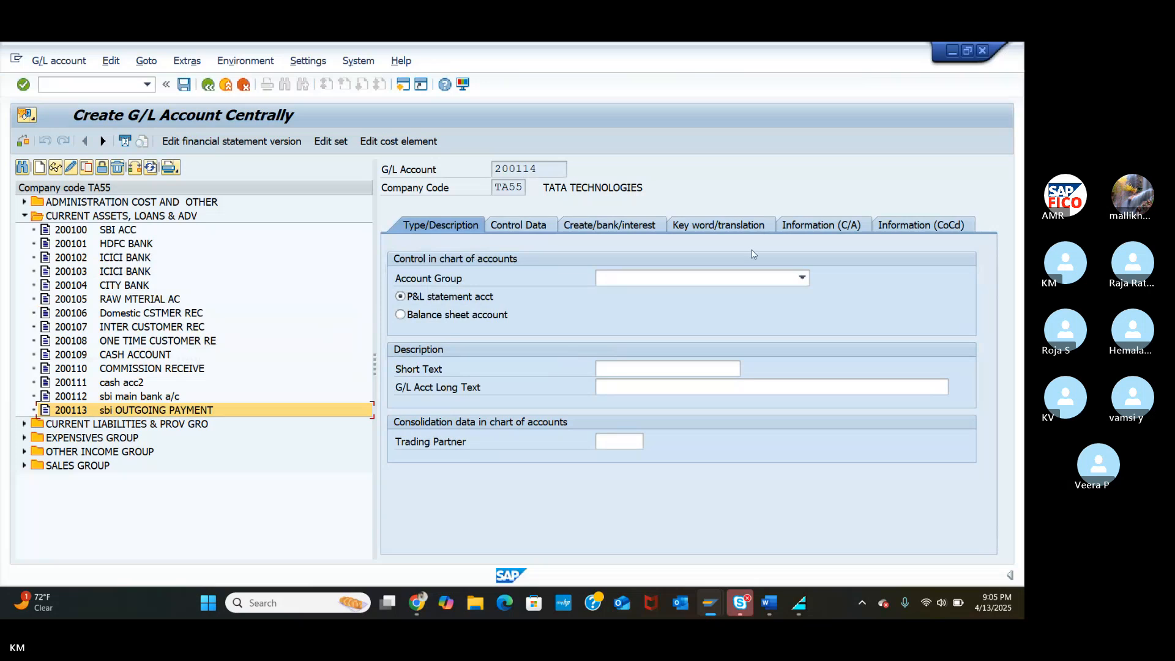
pyautogui.click(785, 283)
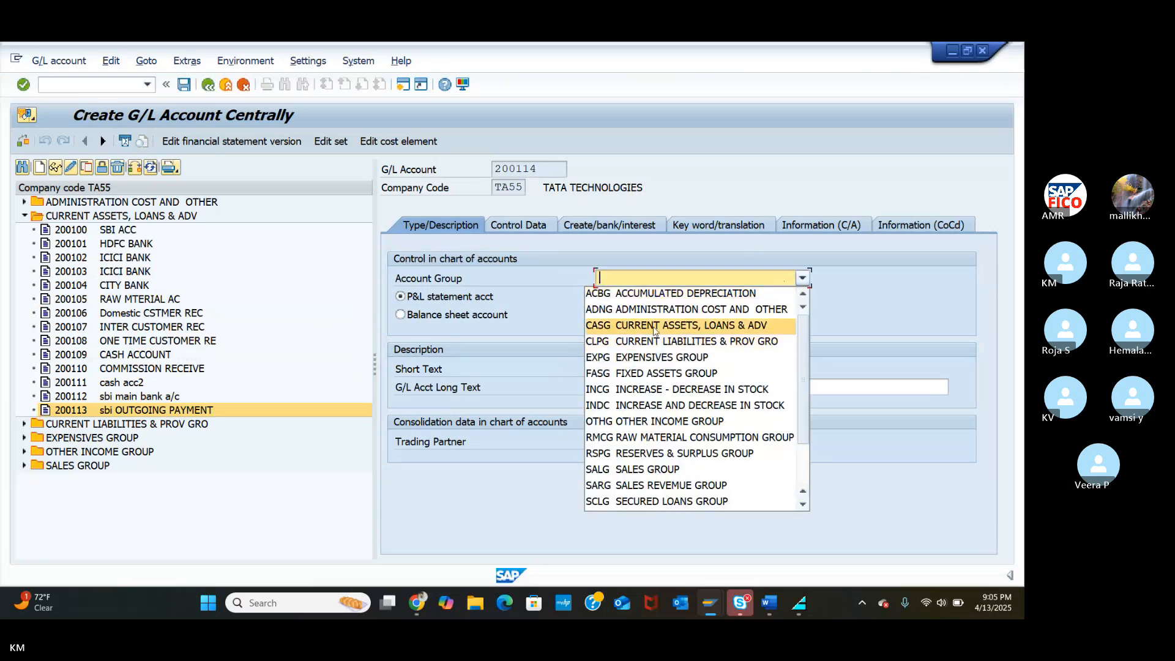
pyautogui.click(612, 325)
pyautogui.click(401, 314)
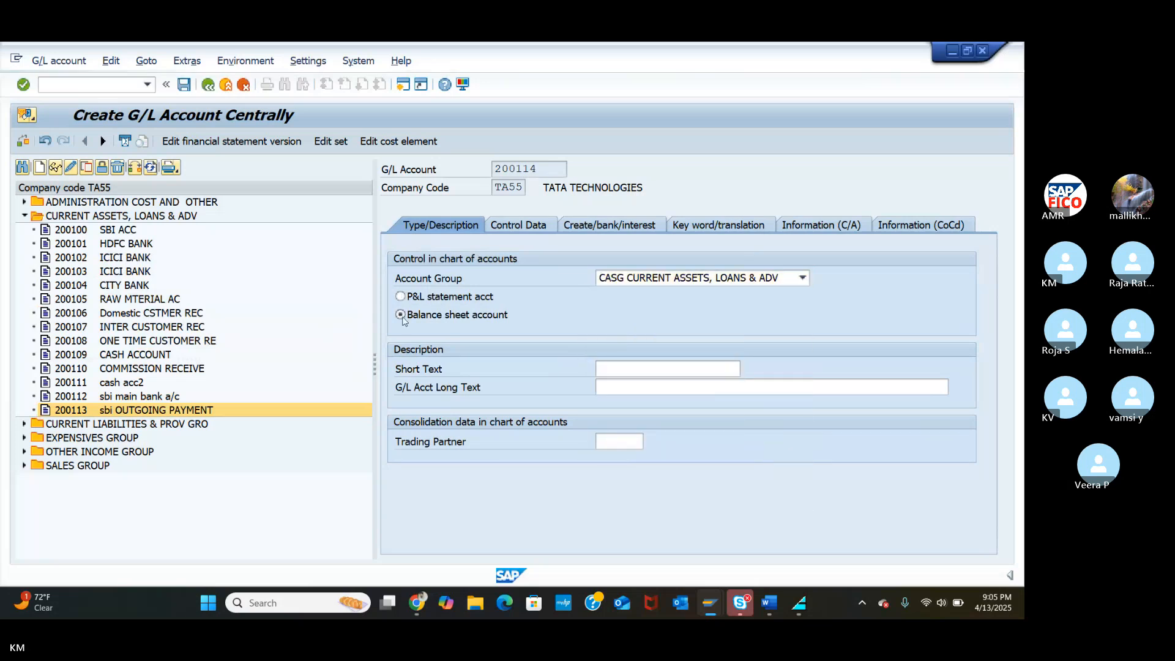
# Enter short text 'SBI INCOMING PAYMENT' and long text 'SBI INCOMING PAYMENT A/C'.
pyautogui.click(629, 369)
pyautogui.write('SBI')
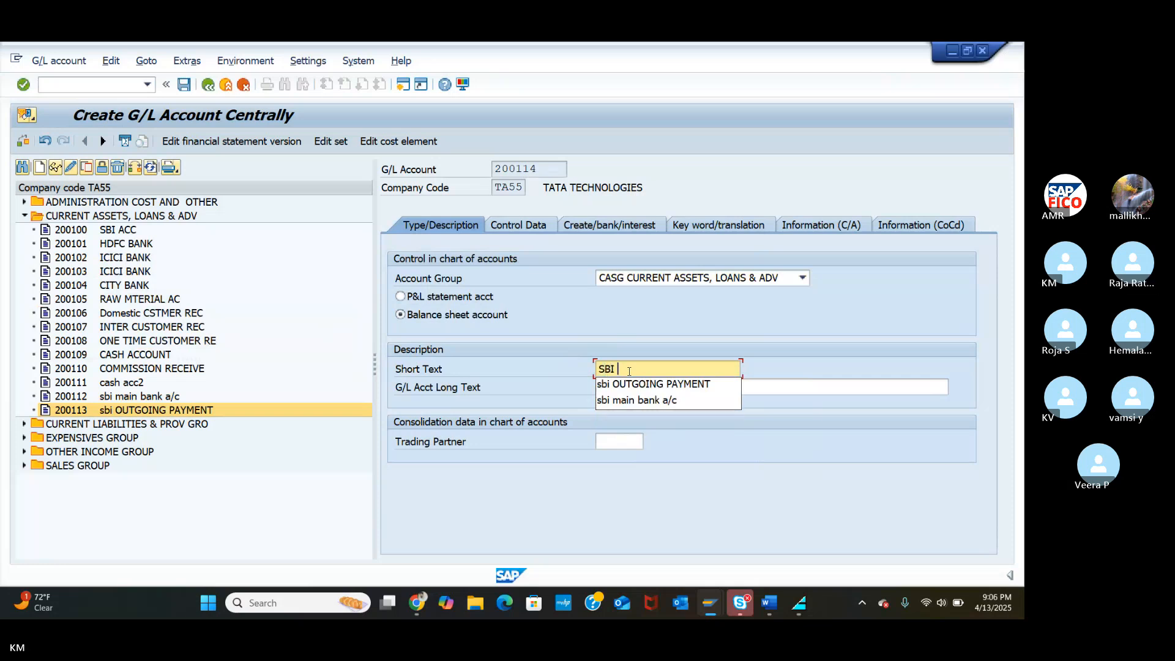
pyautogui.write(' INCOM')
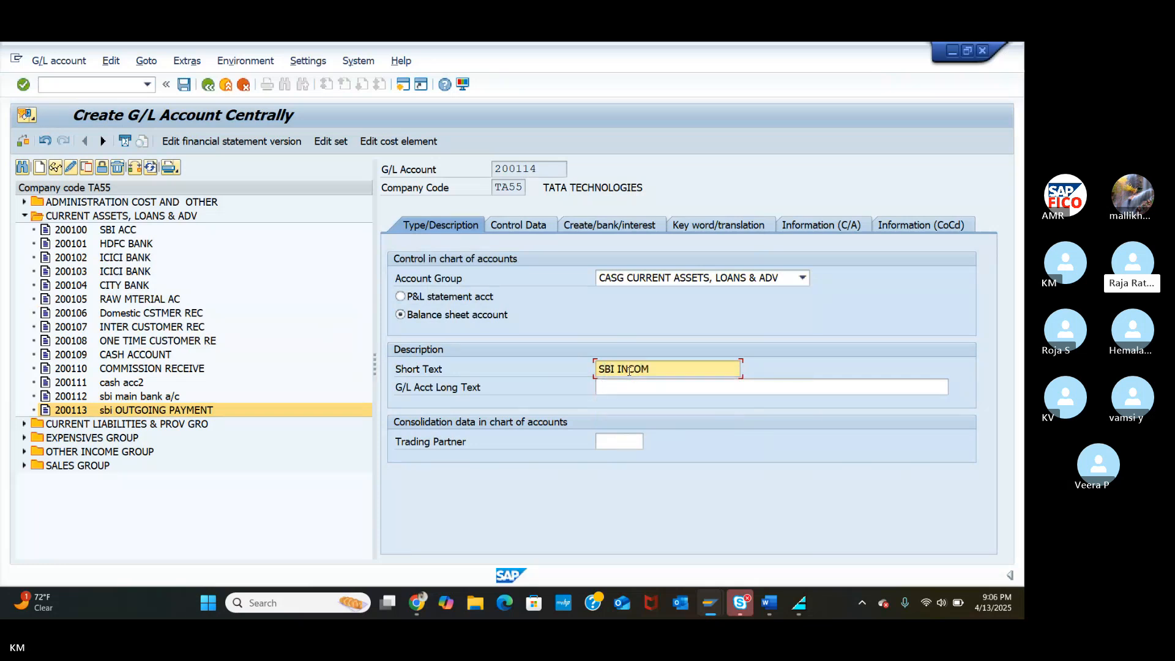
pyautogui.write('ING PAYMENT')
pyautogui.click(631, 389)
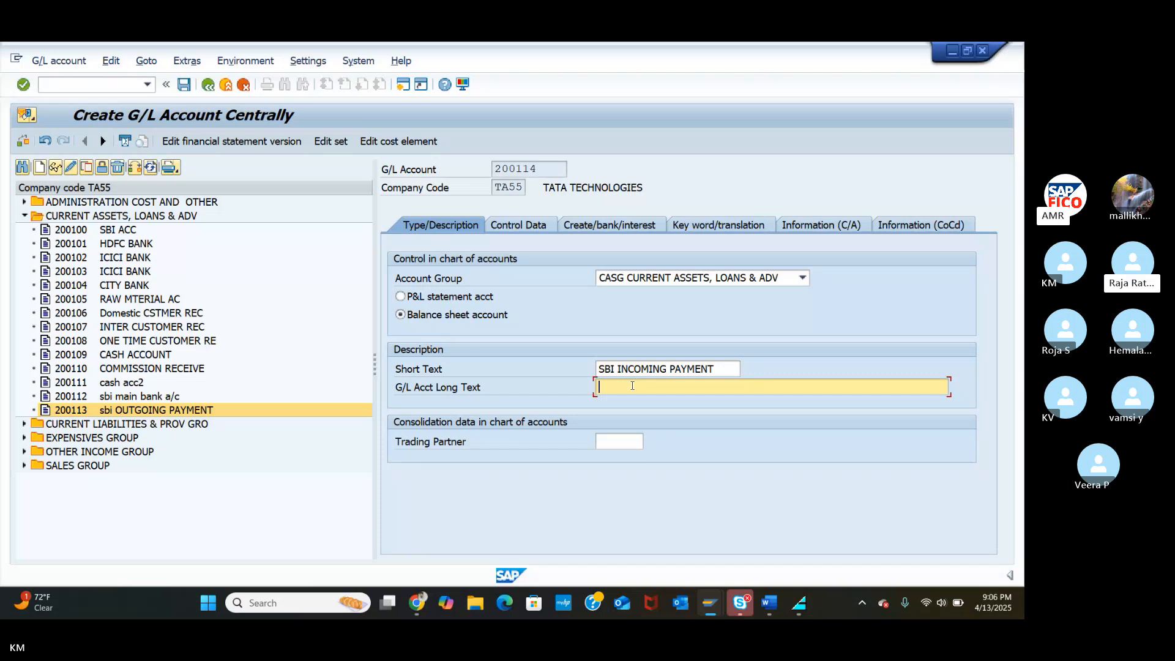
pyautogui.write('S')
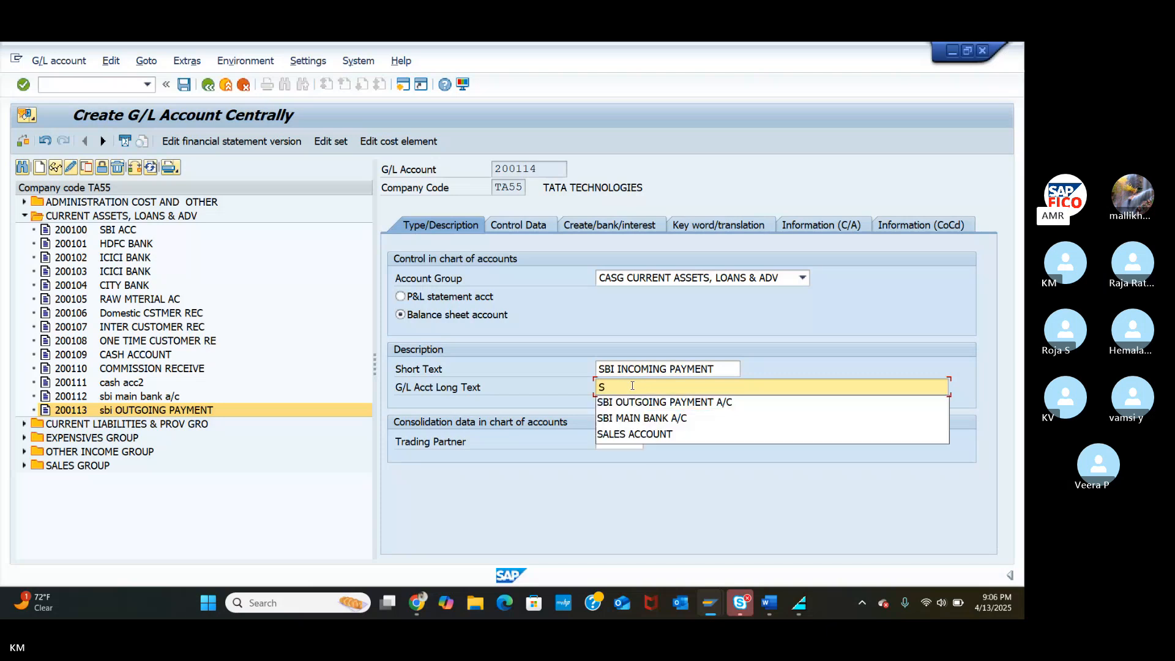
pyautogui.write('BI I')
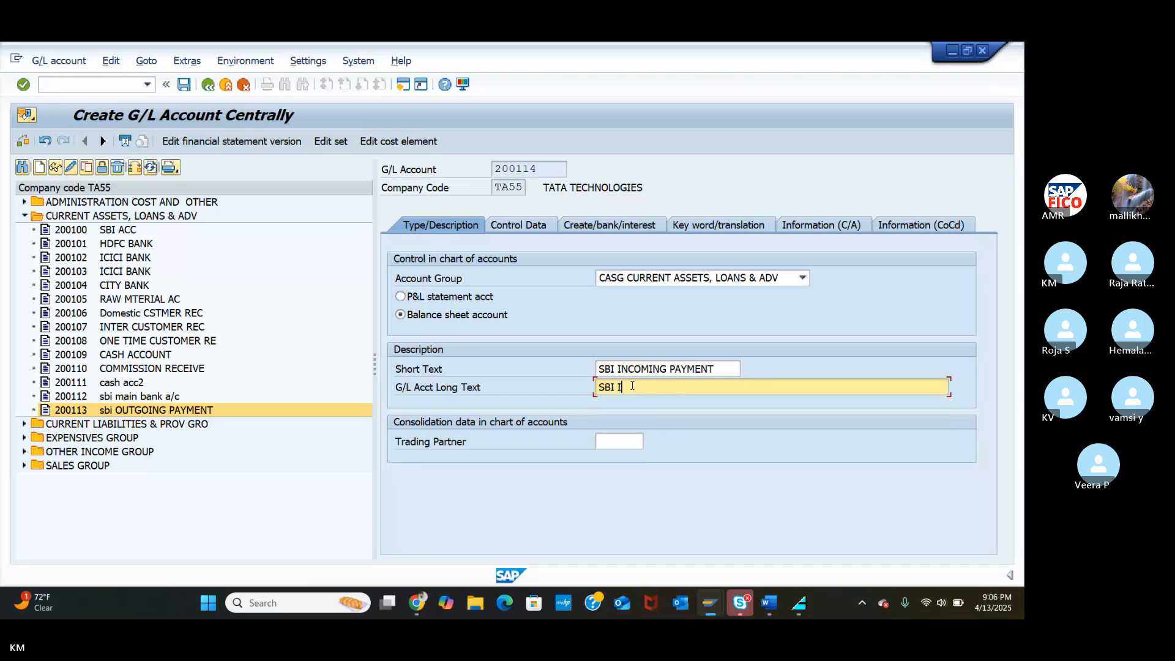
pyautogui.write('NCOMI')
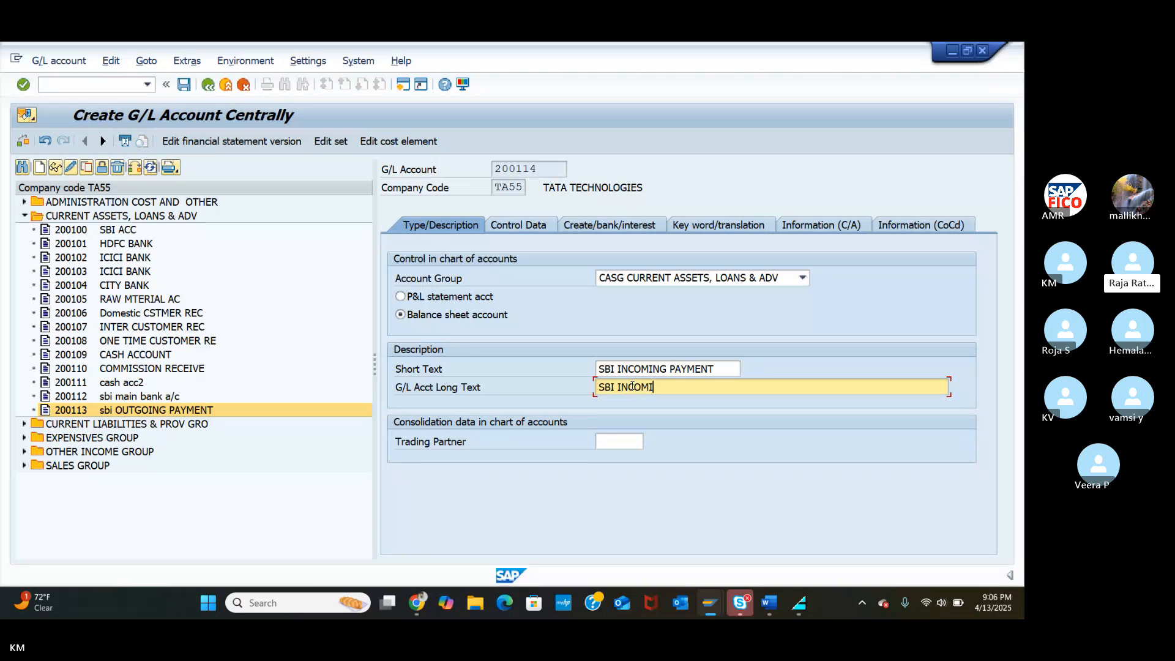
pyautogui.write('NG PAYMENT A/C')
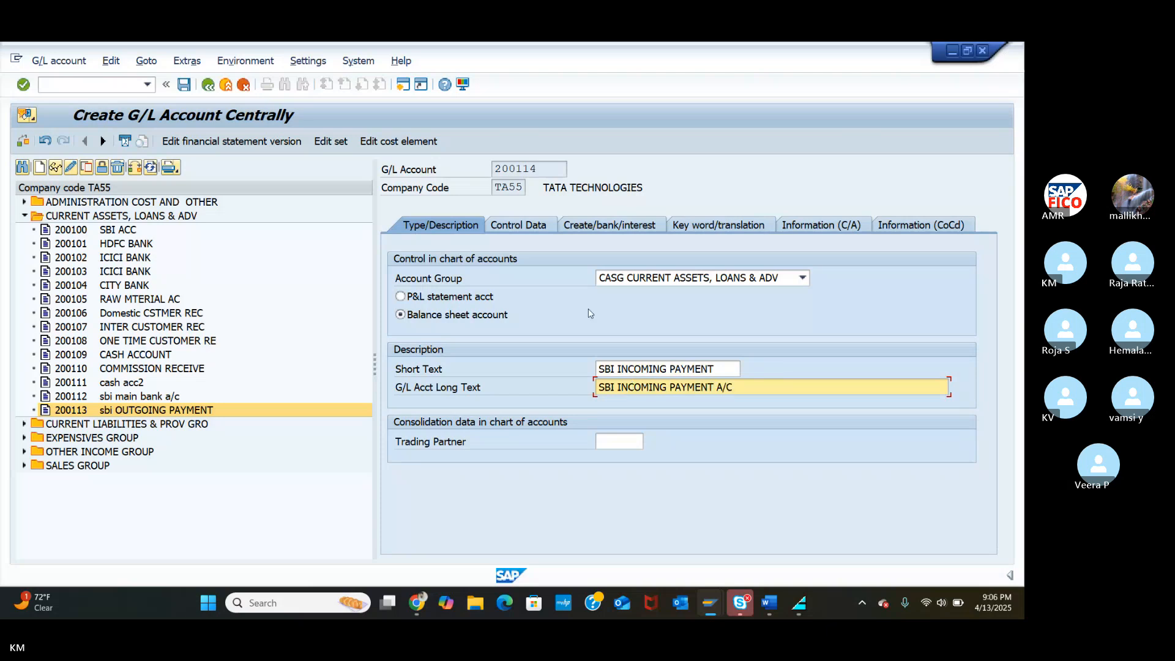
pyautogui.click(514, 232)
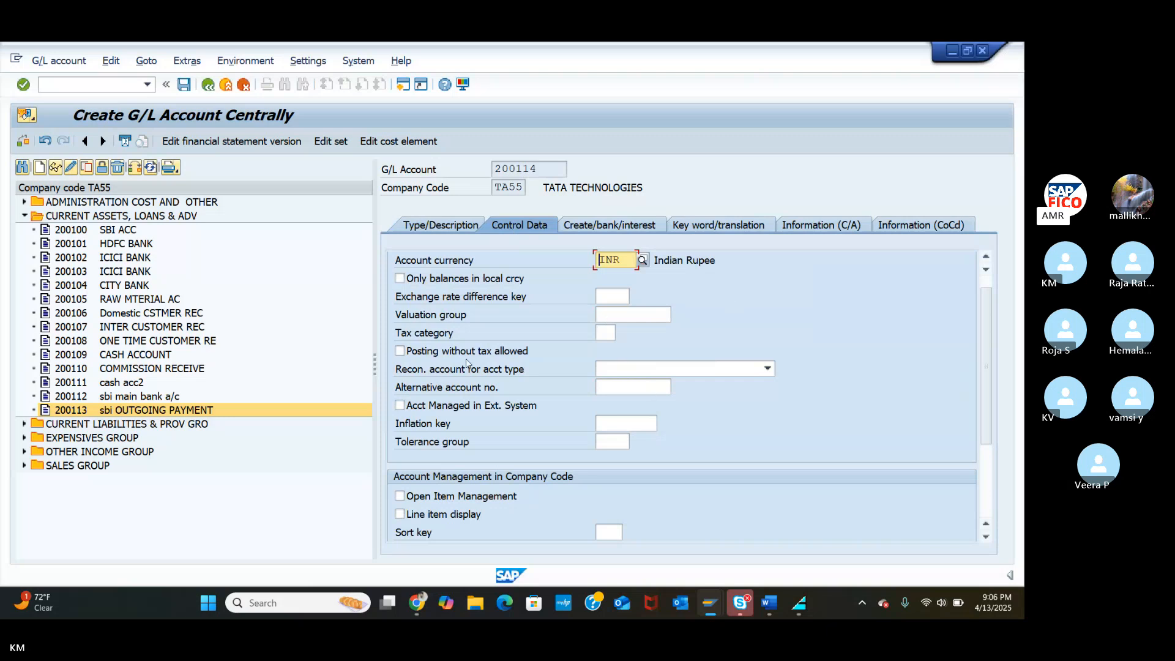
# Tick open item management, line item display and local-currency-only balances, with sort key 001.
pyautogui.click(399, 497)
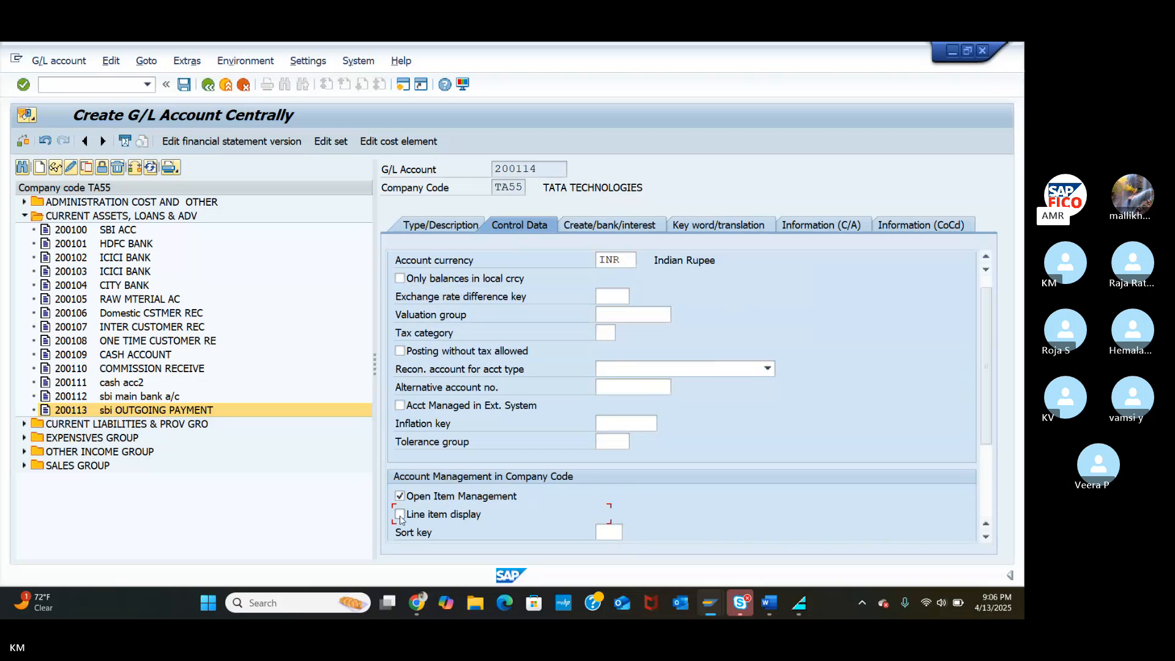
pyautogui.click(400, 515)
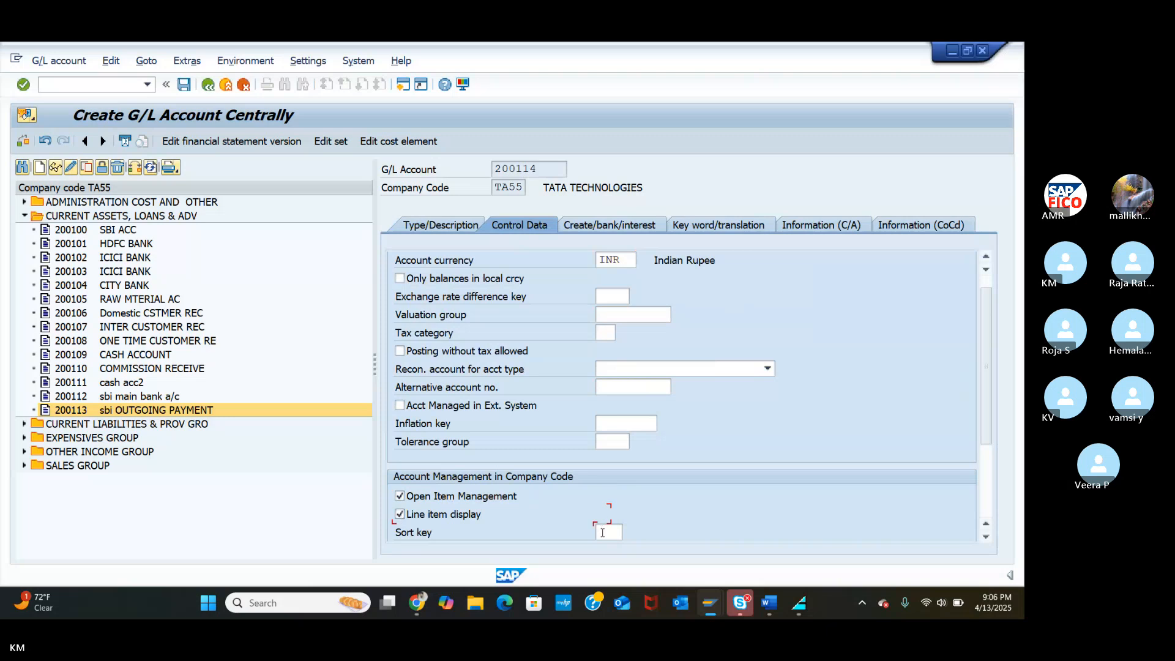
pyautogui.click(601, 532)
pyautogui.write('001')
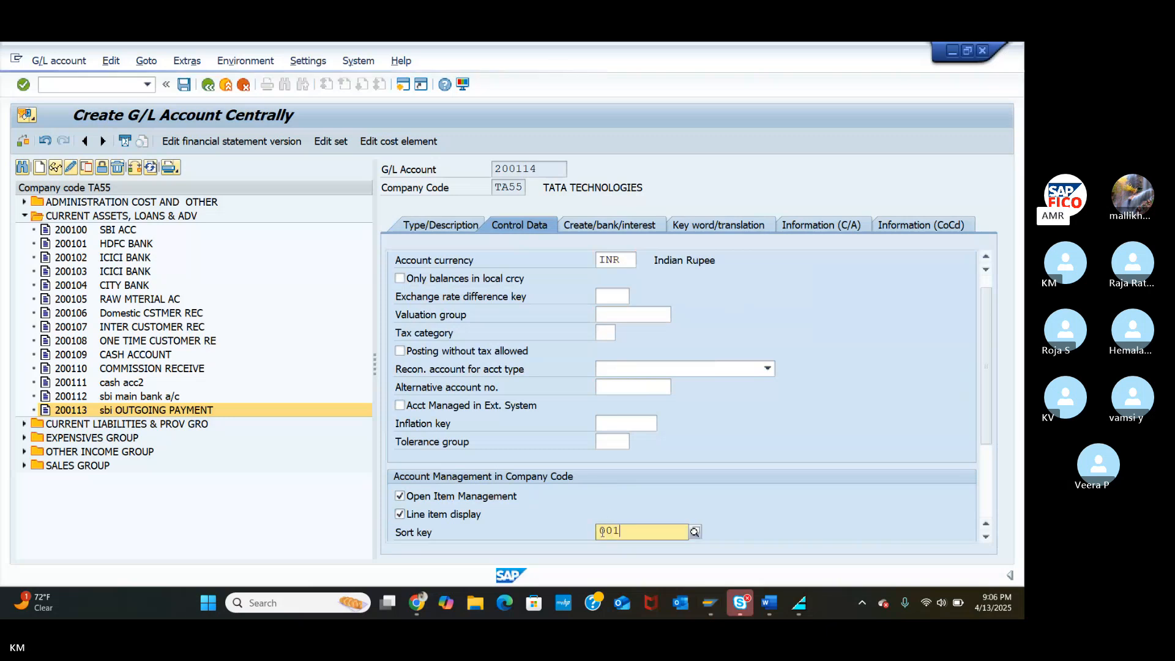
pyautogui.click(628, 563)
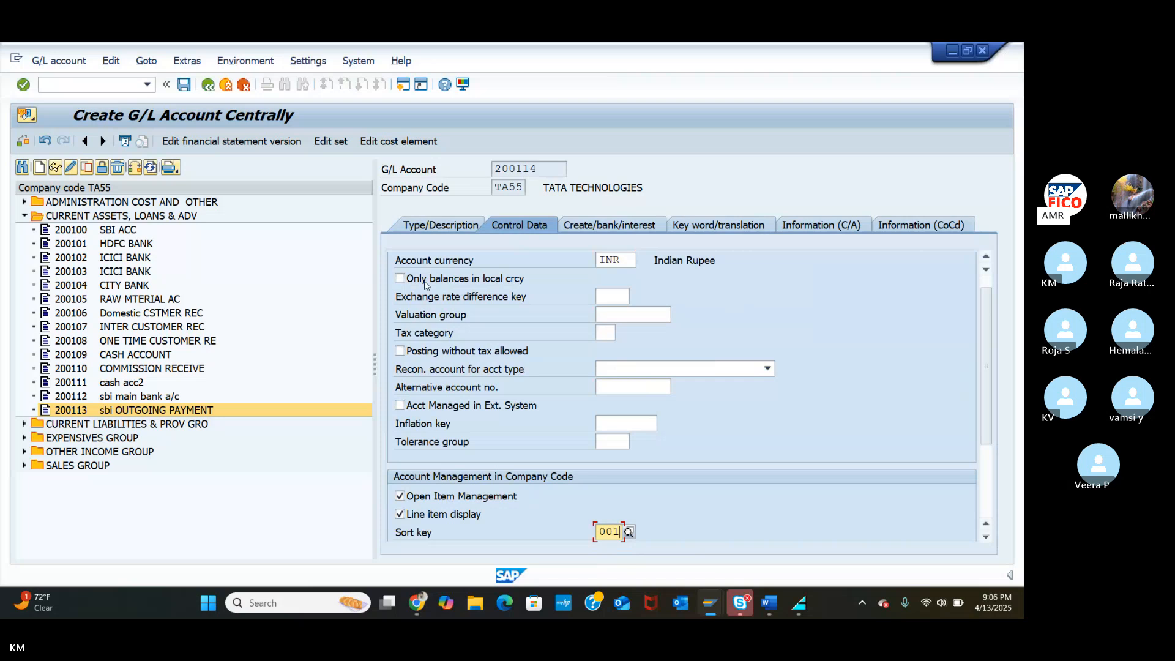
pyautogui.click(401, 280)
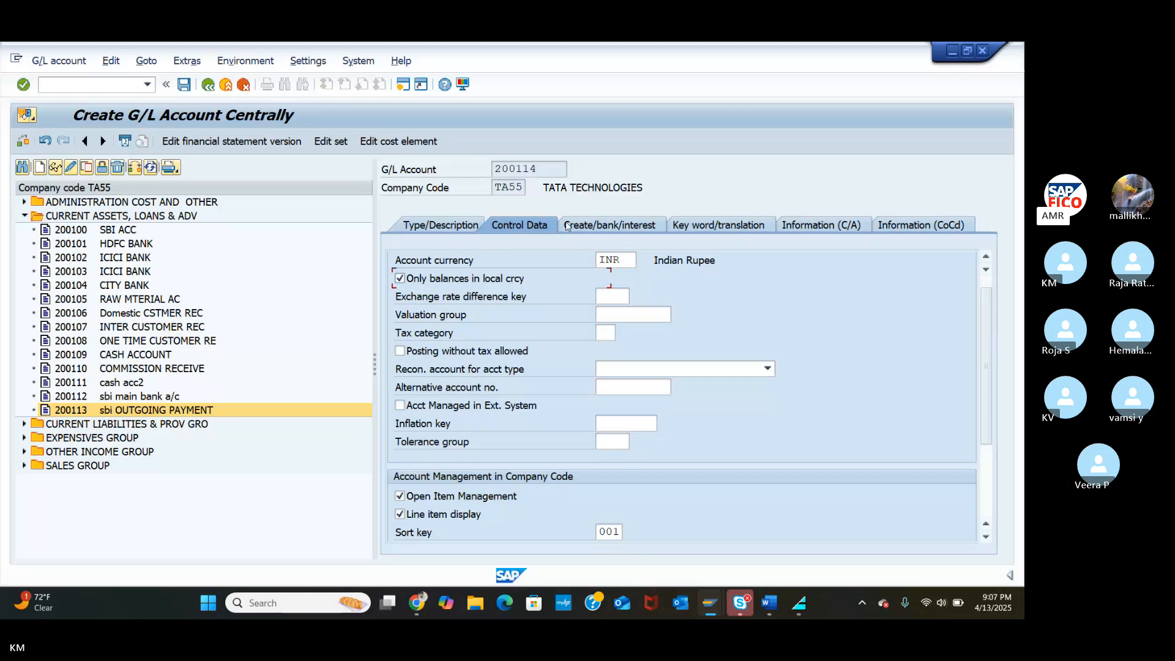
pyautogui.click(609, 227)
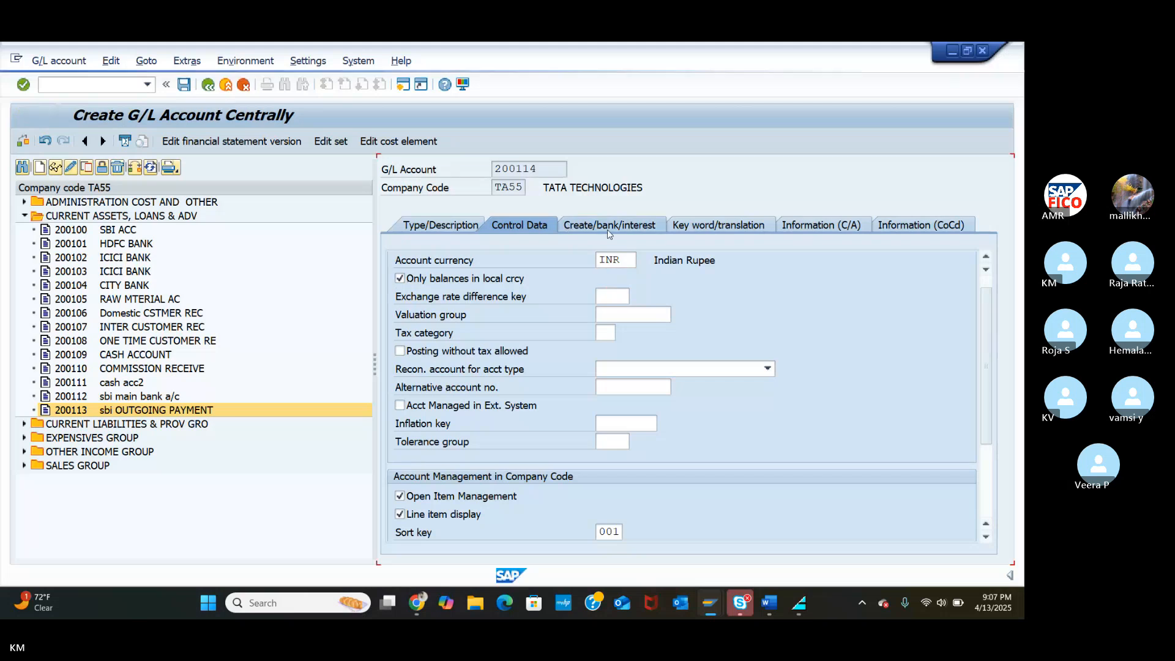
# Set field status group G001, mark 200114 relevant to cash flow, and save it.
pyautogui.write('G')
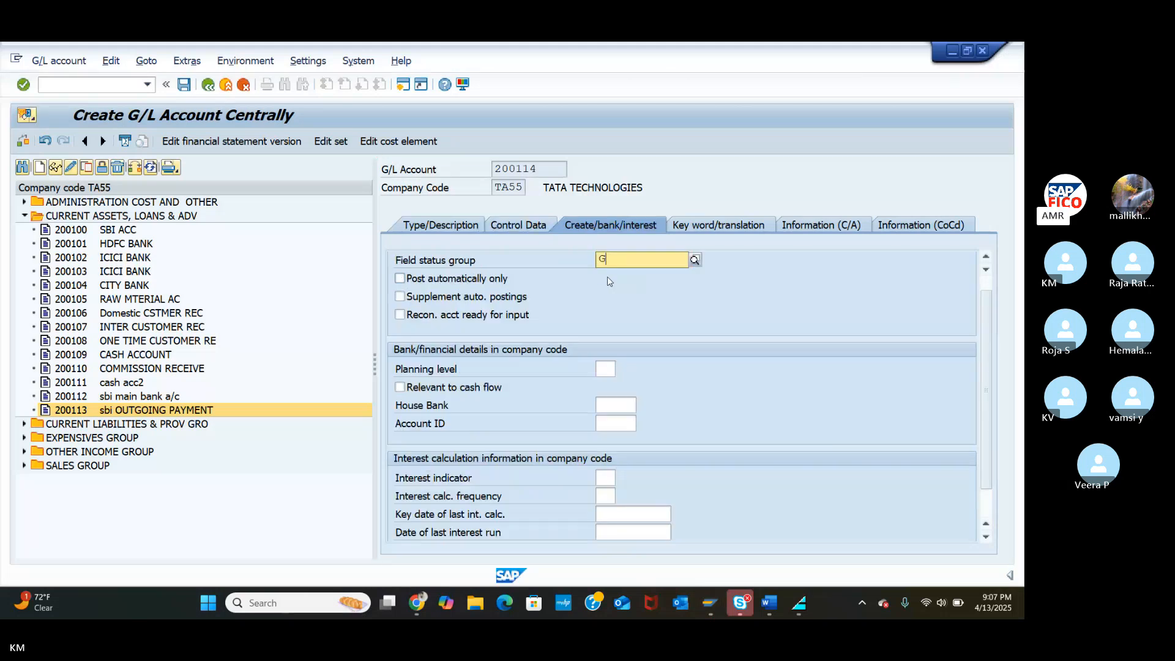
pyautogui.write('001')
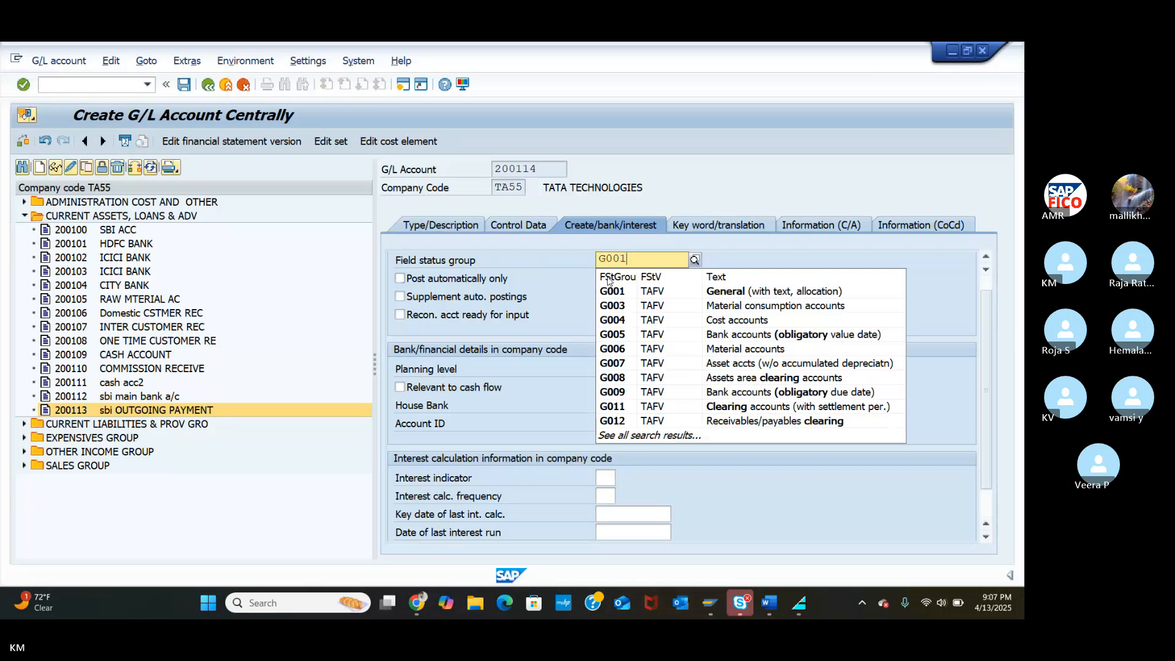
pyautogui.click(633, 291)
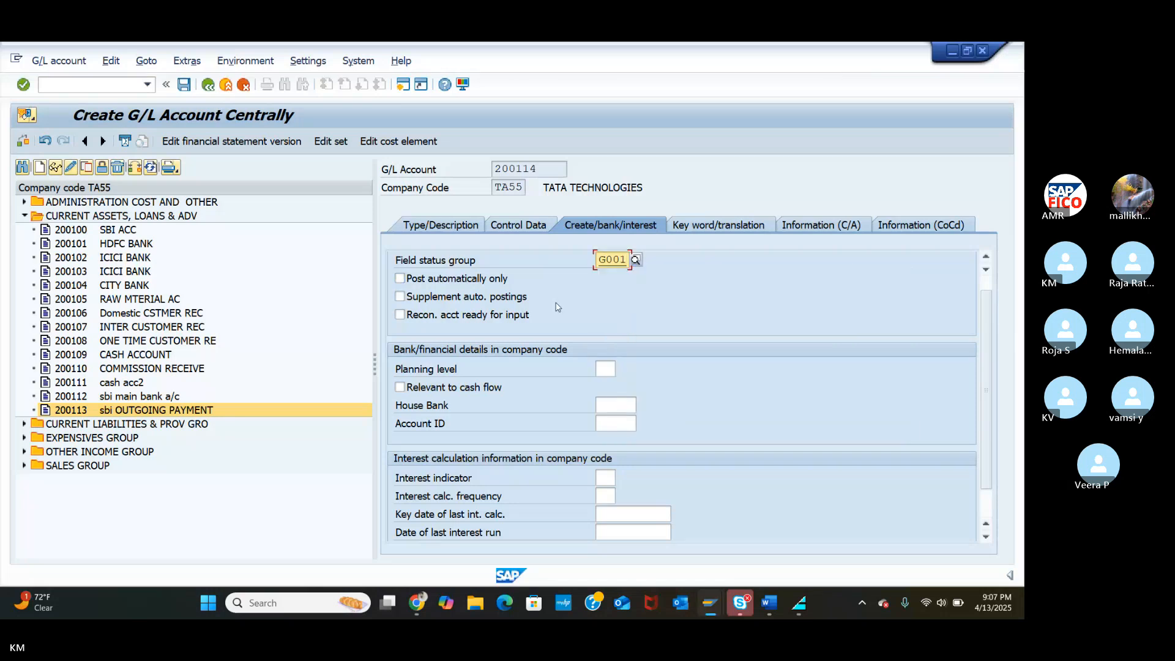
pyautogui.click(400, 387)
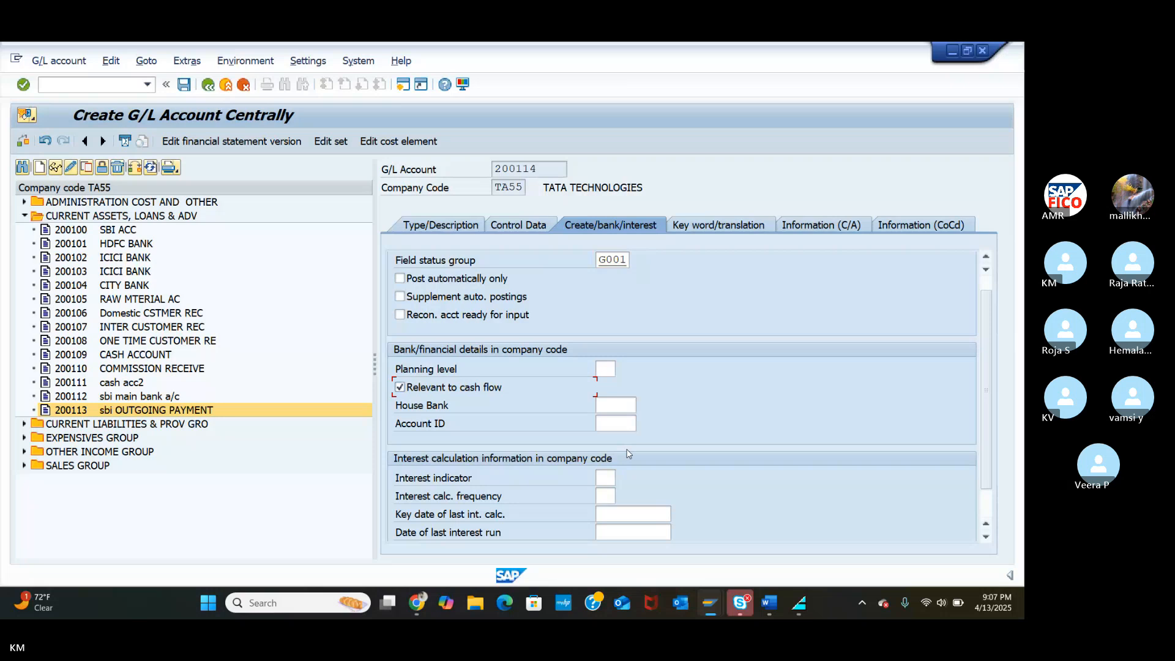
pyautogui.click(985, 538)
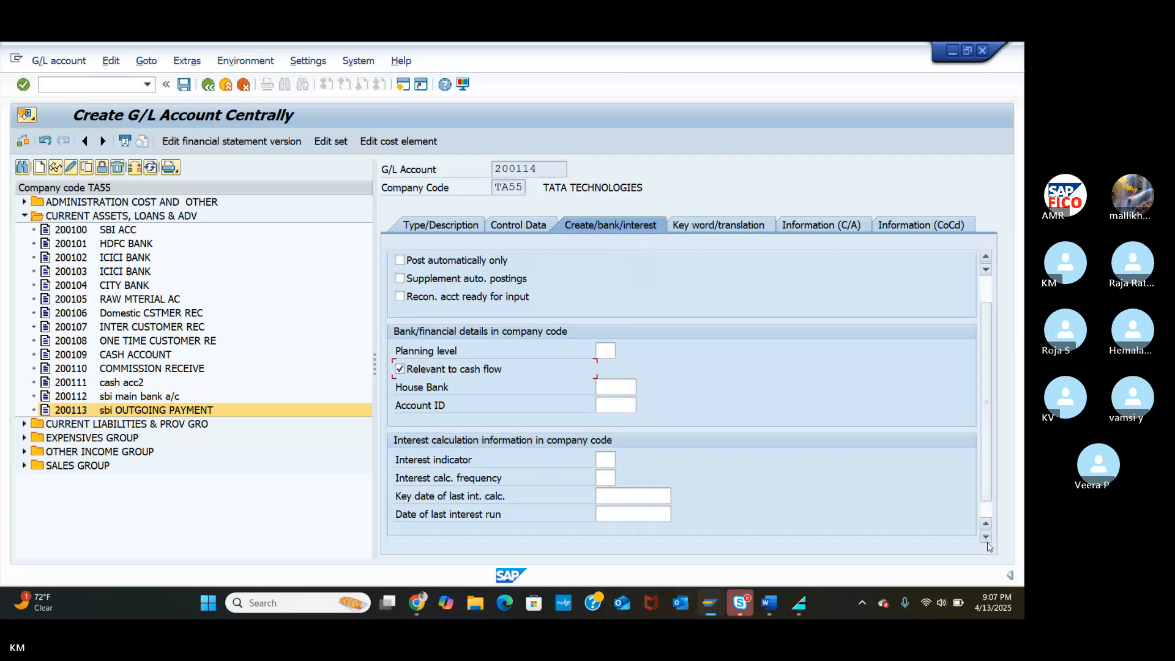
pyautogui.click(986, 540)
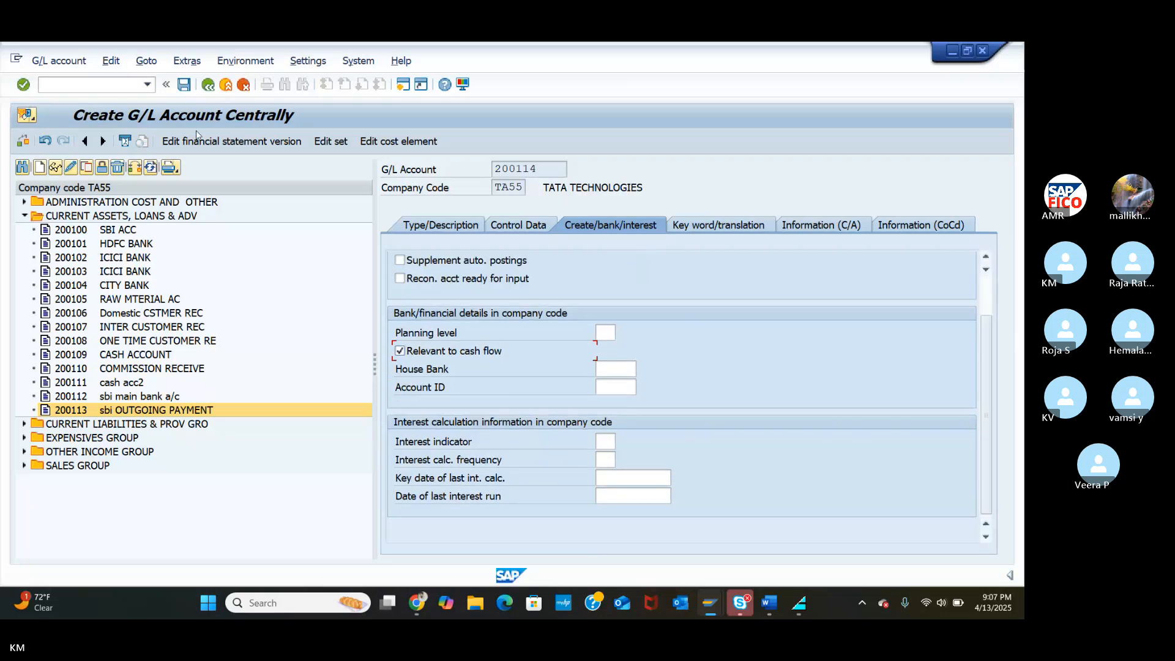
pyautogui.click(184, 87)
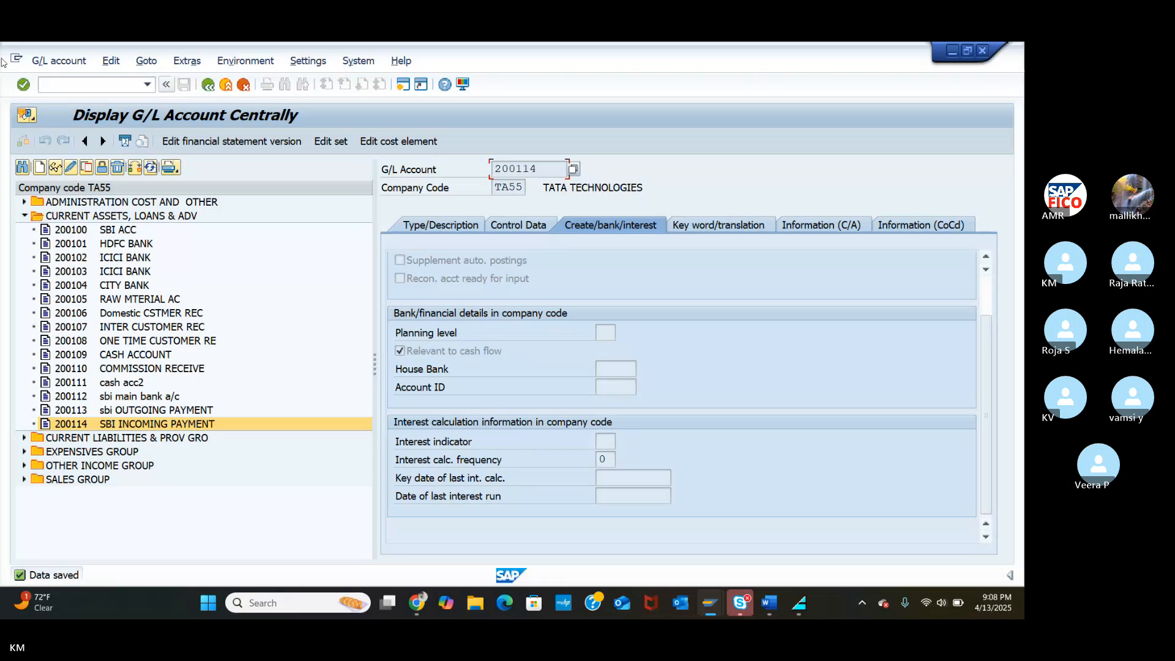
# Run /NFI and confirm company code TA55 as the work area.
pyautogui.click(78, 86)
pyautogui.write('/NFI12')
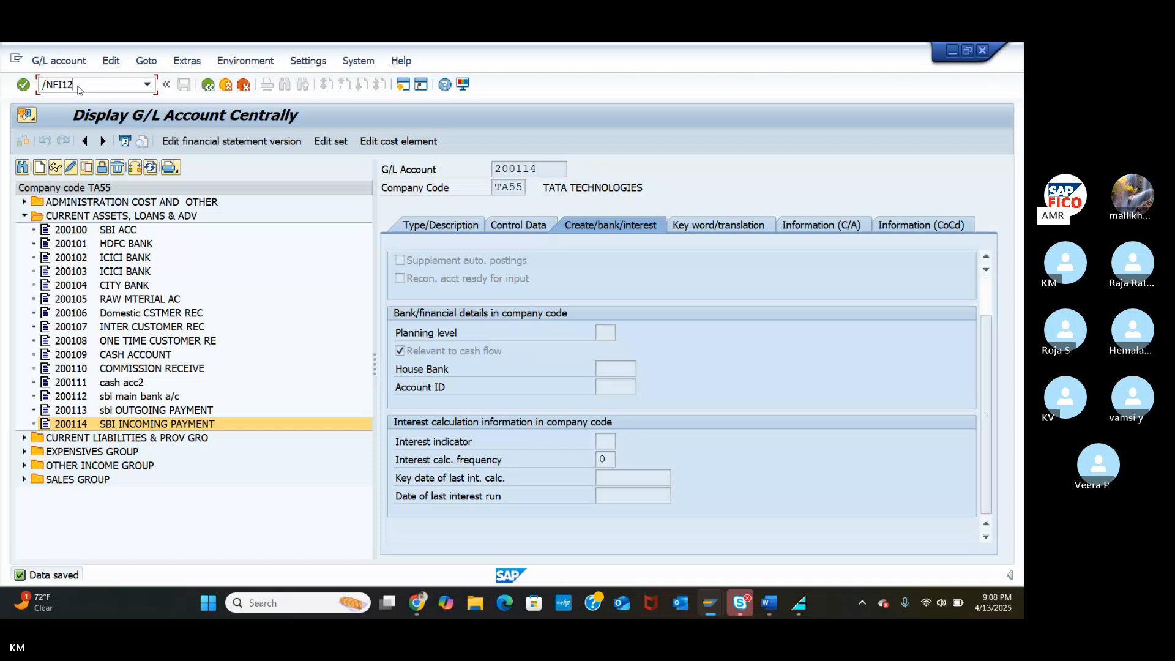
pyautogui.press('Return')
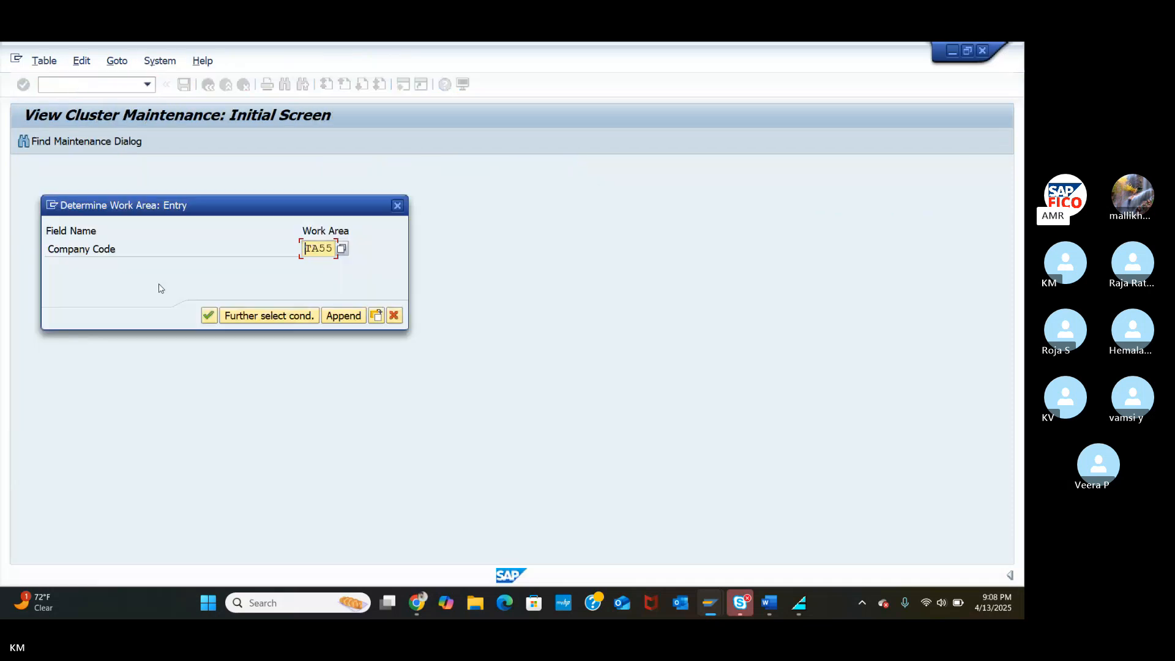
pyautogui.click(210, 315)
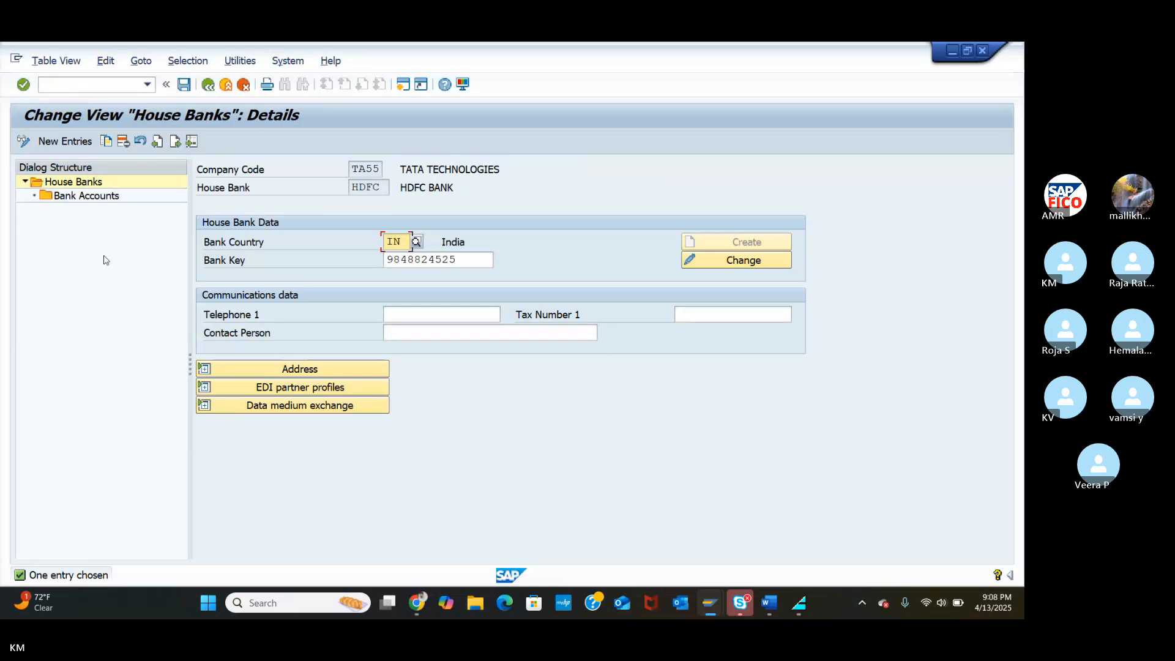
# Launch payment program configuration with transaction /NFBZP.
pyautogui.click(95, 88)
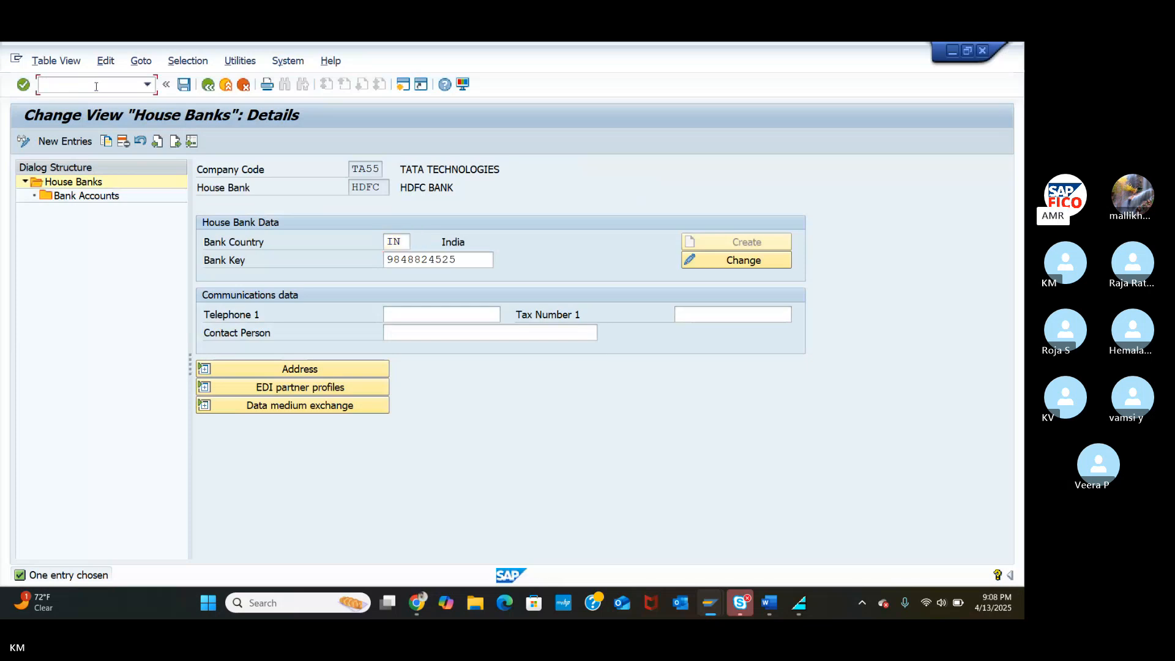
pyautogui.write('/NFBZP')
pyautogui.press('Return')
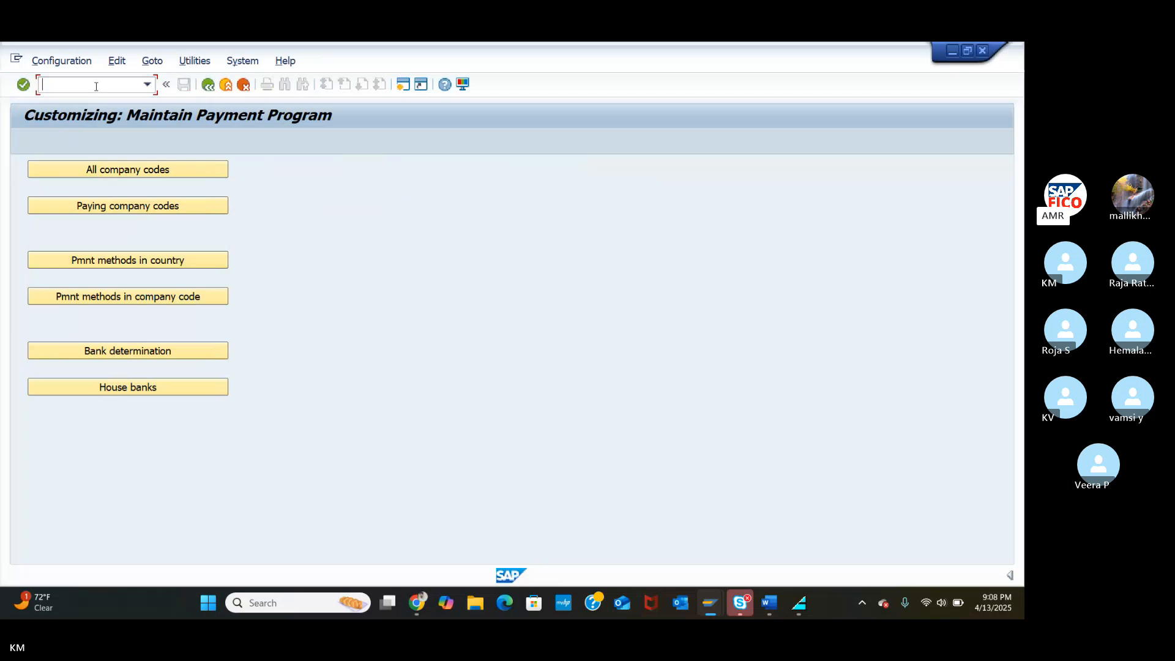
# Open house bank maintenance for TA55, then rerun /NFI12 confirming work area TA55.
pyautogui.click(145, 387)
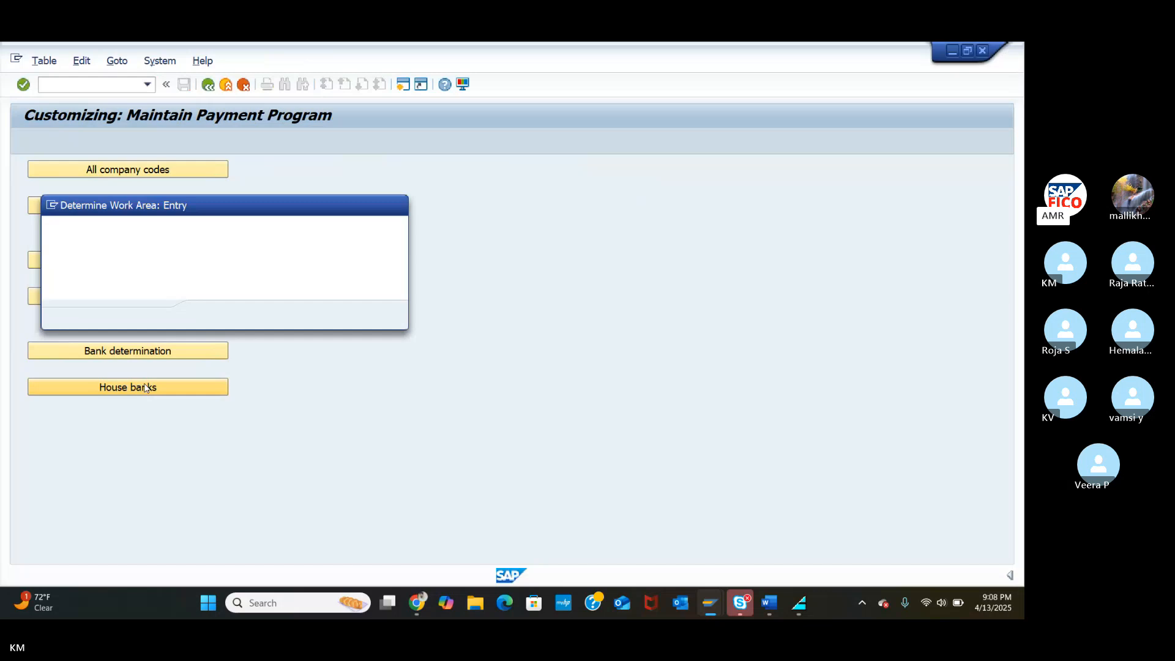
pyautogui.click(210, 315)
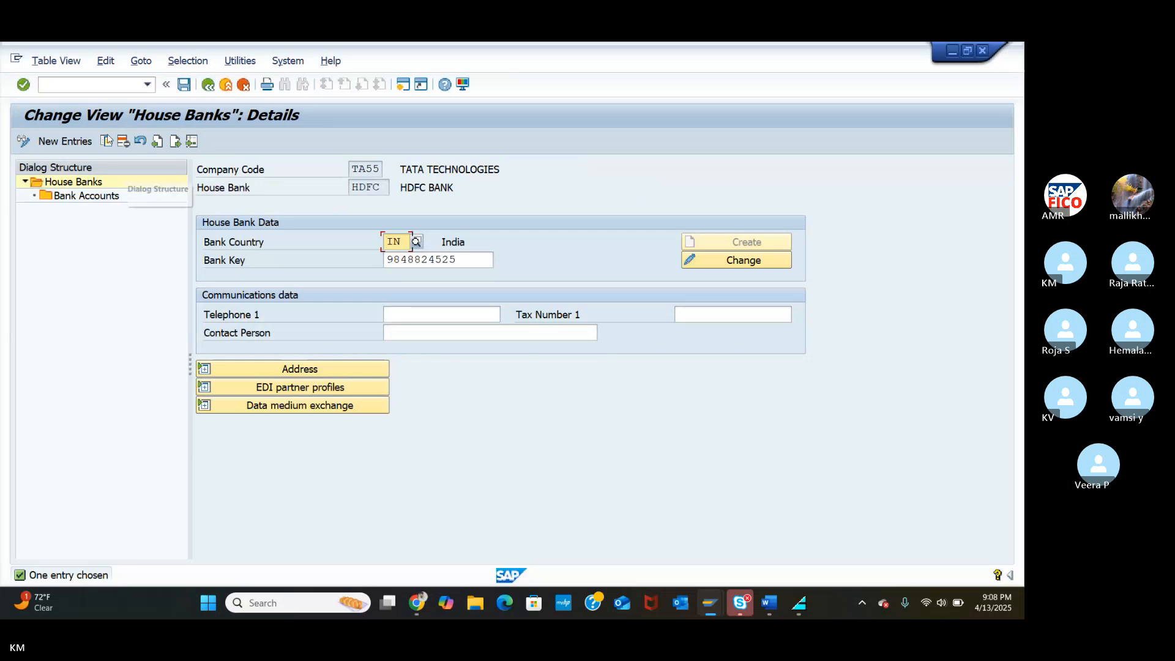
pyautogui.click(97, 87)
pyautogui.write('/NF')
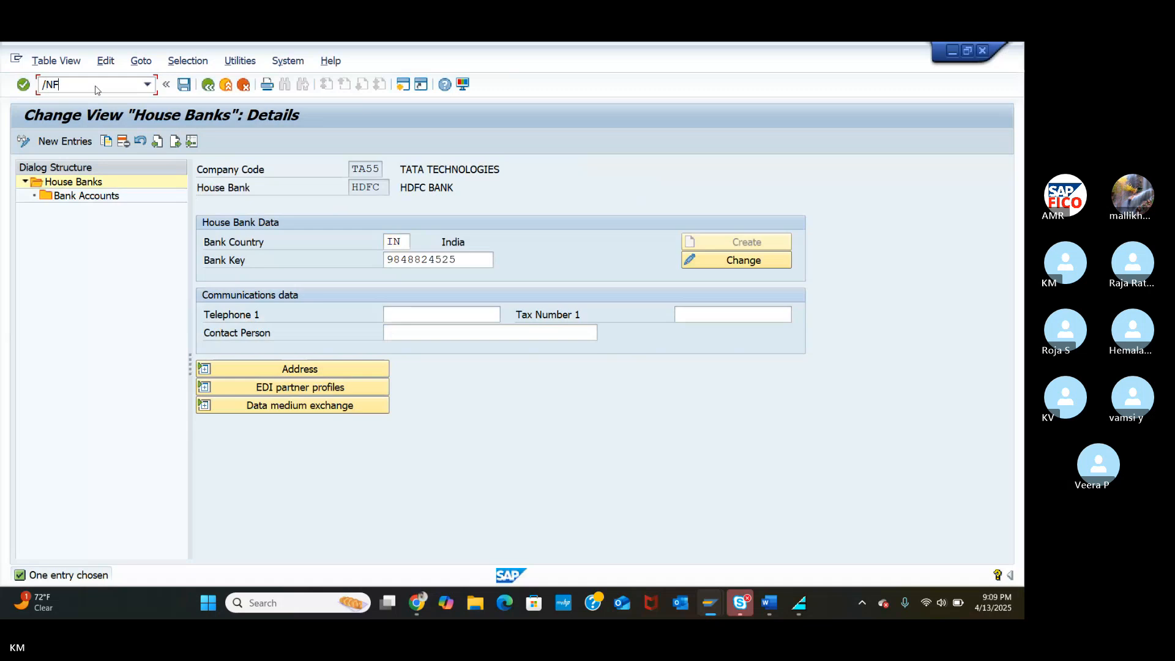
pyautogui.write('I12')
pyautogui.press('Return')
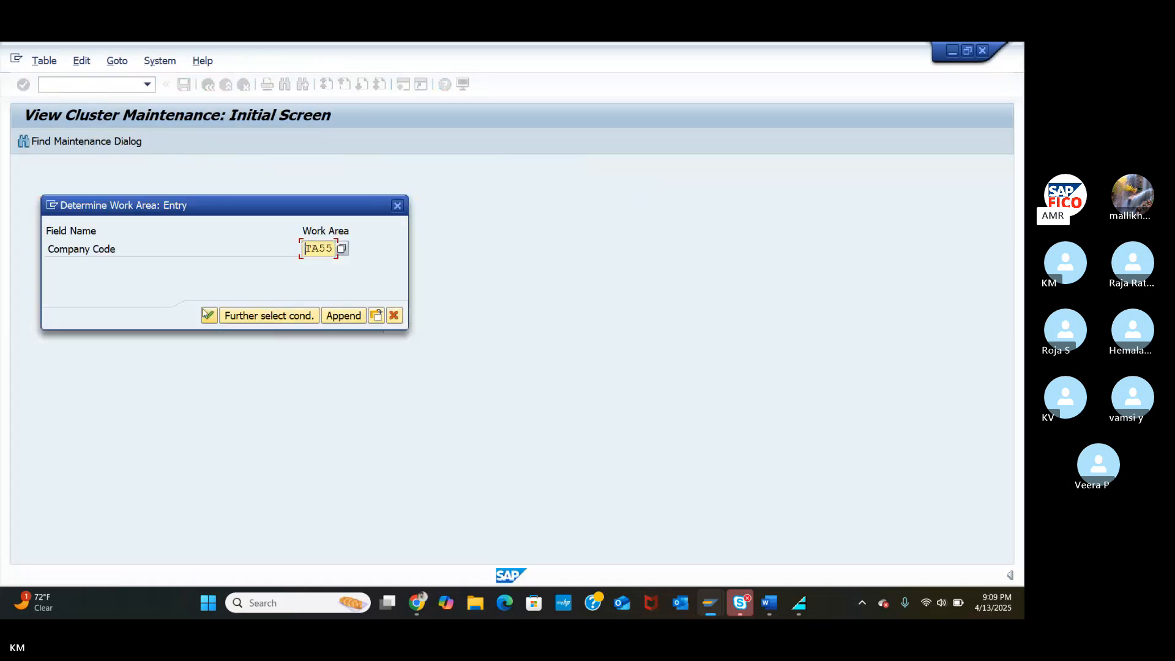
pyautogui.click(207, 315)
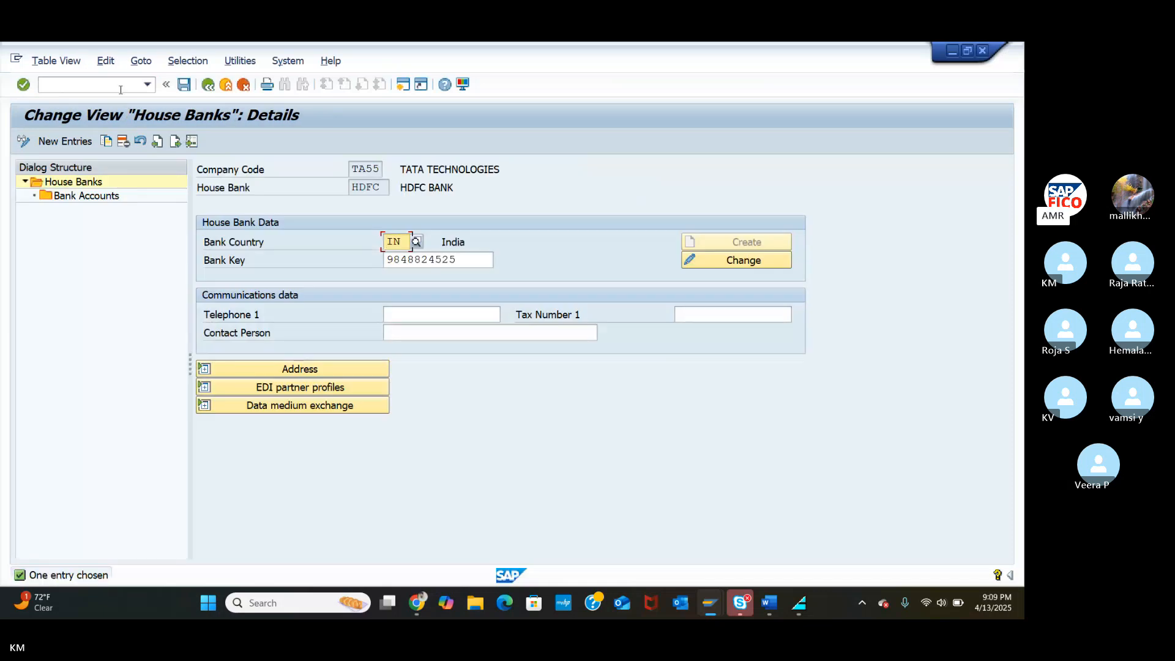
pyautogui.click(110, 88)
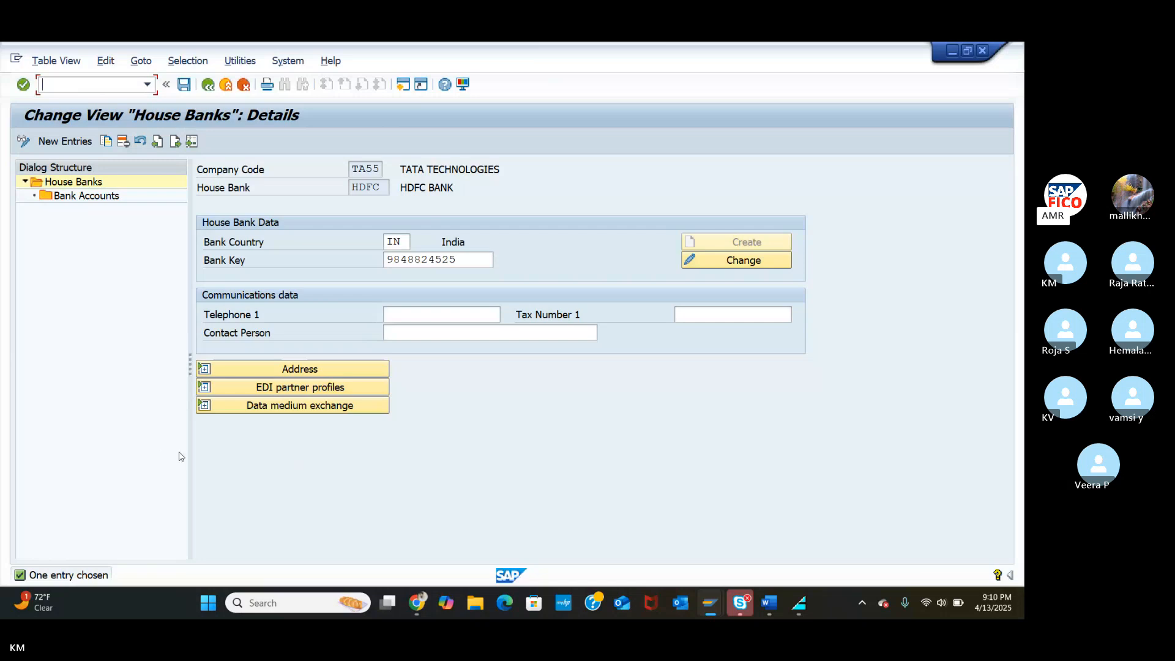
# Add house bank SBIH with bank country IN (India) and bank key SBIN1234.
pyautogui.click(65, 141)
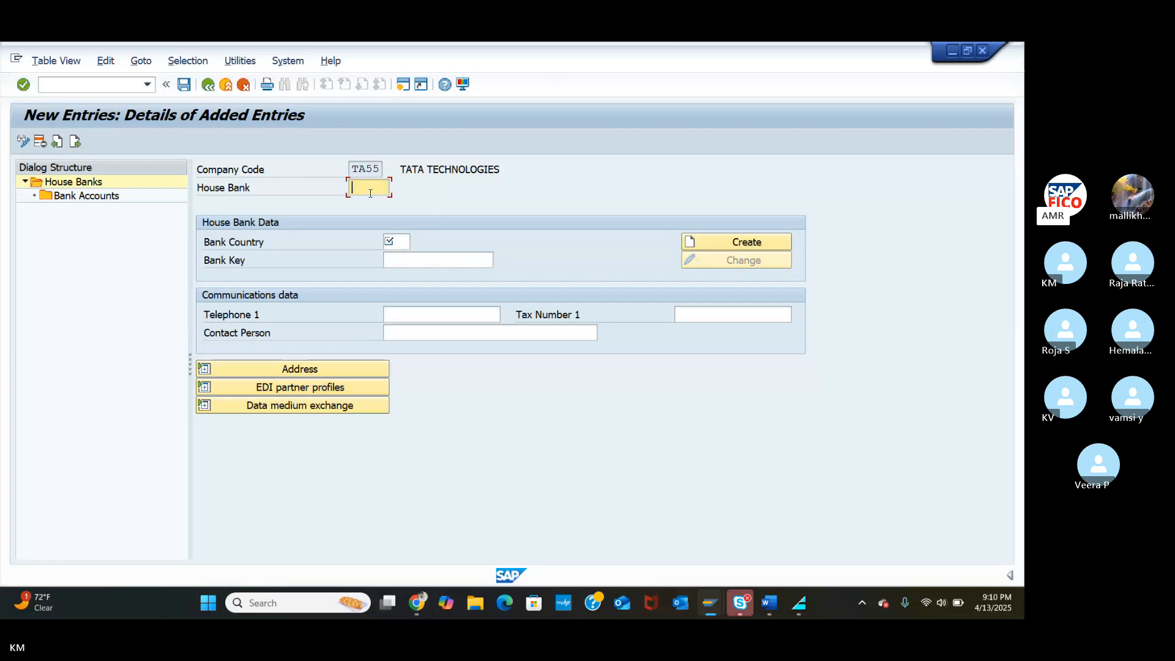
pyautogui.write('SBIH')
pyautogui.click(400, 249)
pyautogui.write('IN')
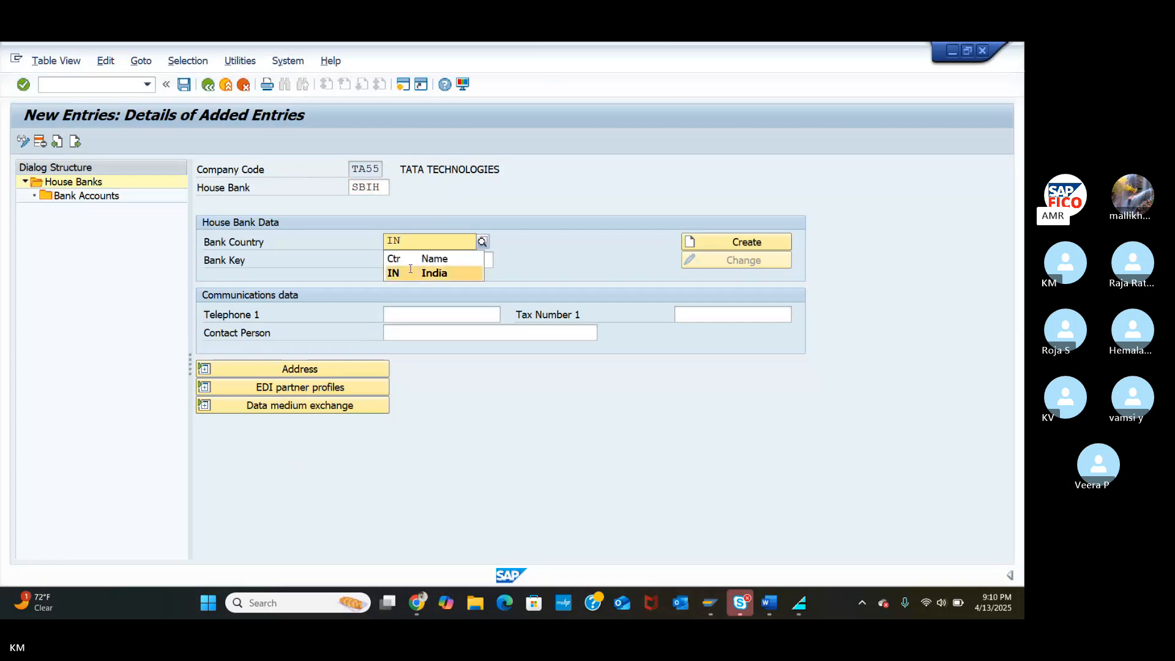
pyautogui.click(409, 271)
pyautogui.click(412, 262)
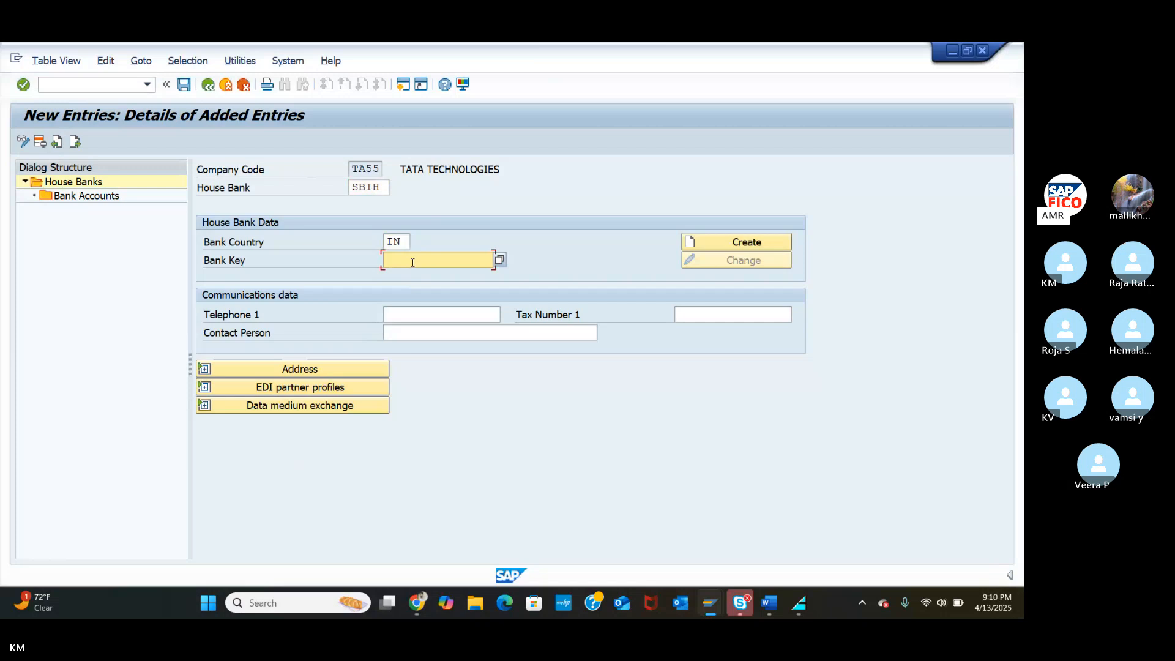
pyautogui.write('SBIN1234')
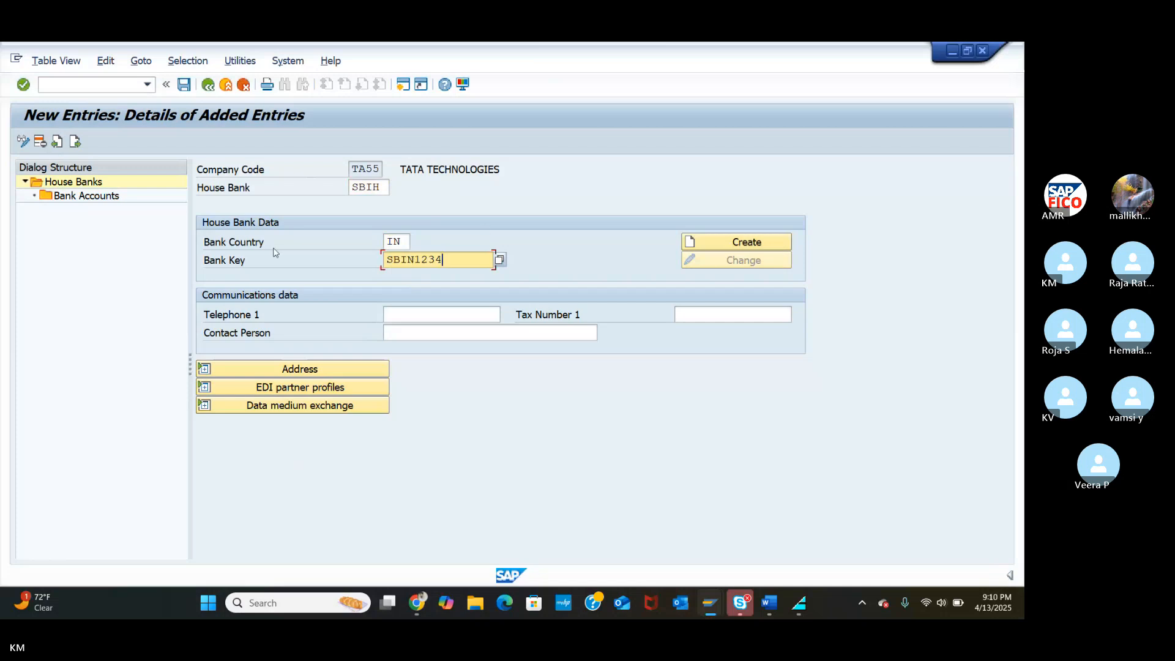
# Create bank data for key SBIN1234 named STATE BANK OF INDIA with region 01 (Andhra Pradesh).
pyautogui.click(739, 241)
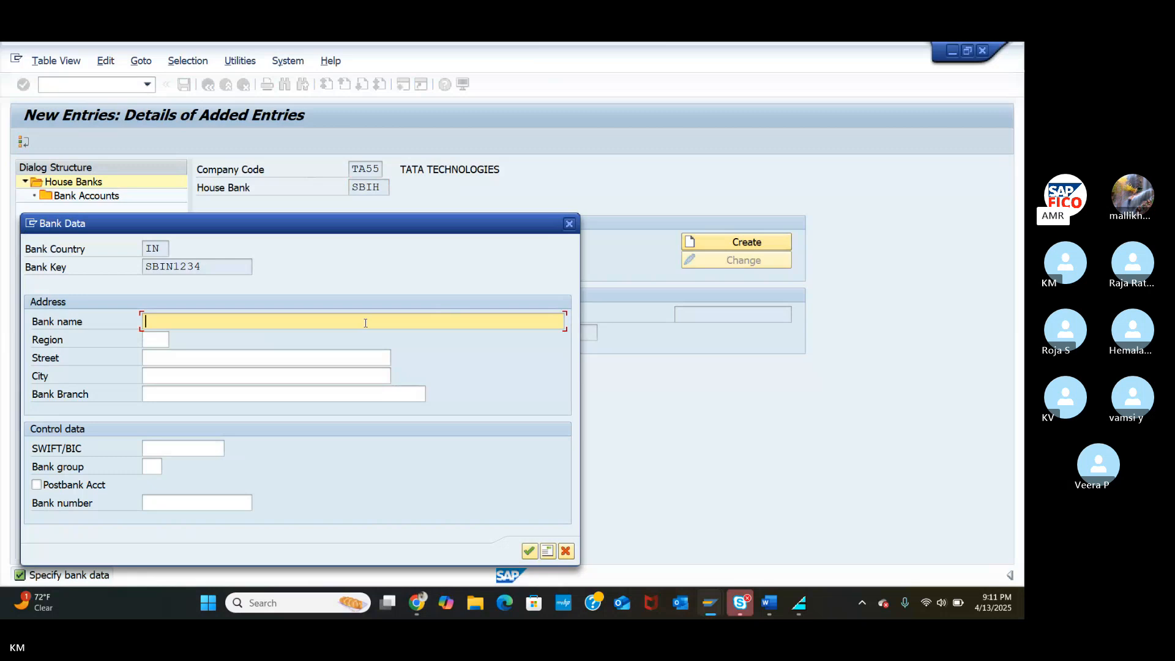
pyautogui.write('STATE BANK  OF INDIA')
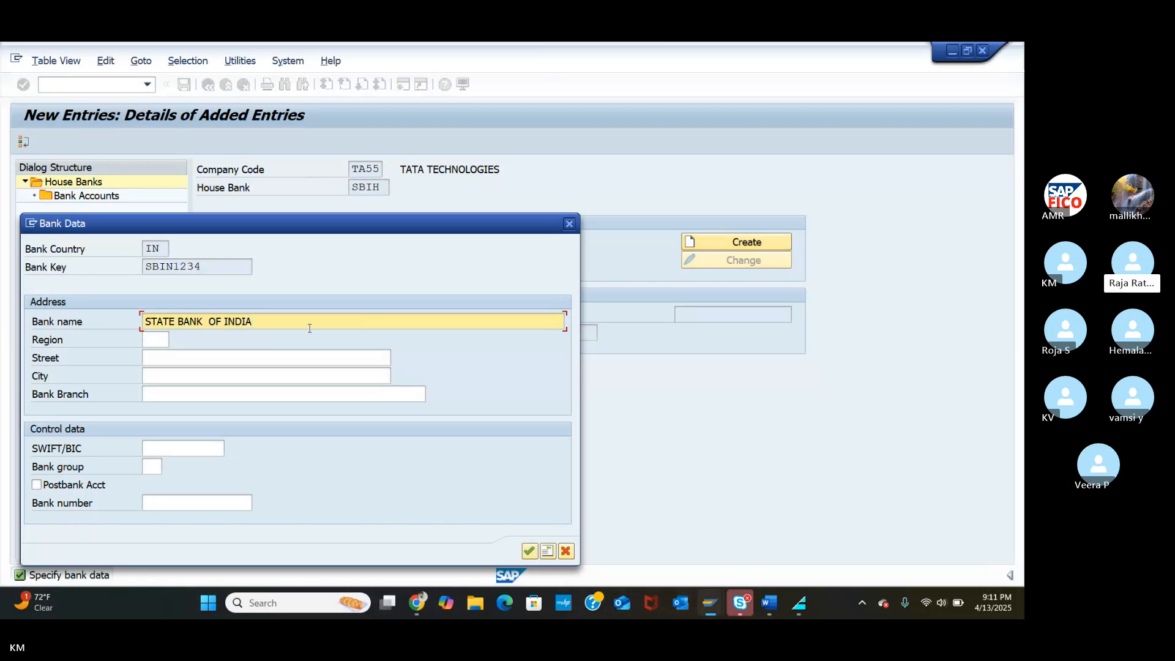
pyautogui.click(160, 338)
pyautogui.press('Return')
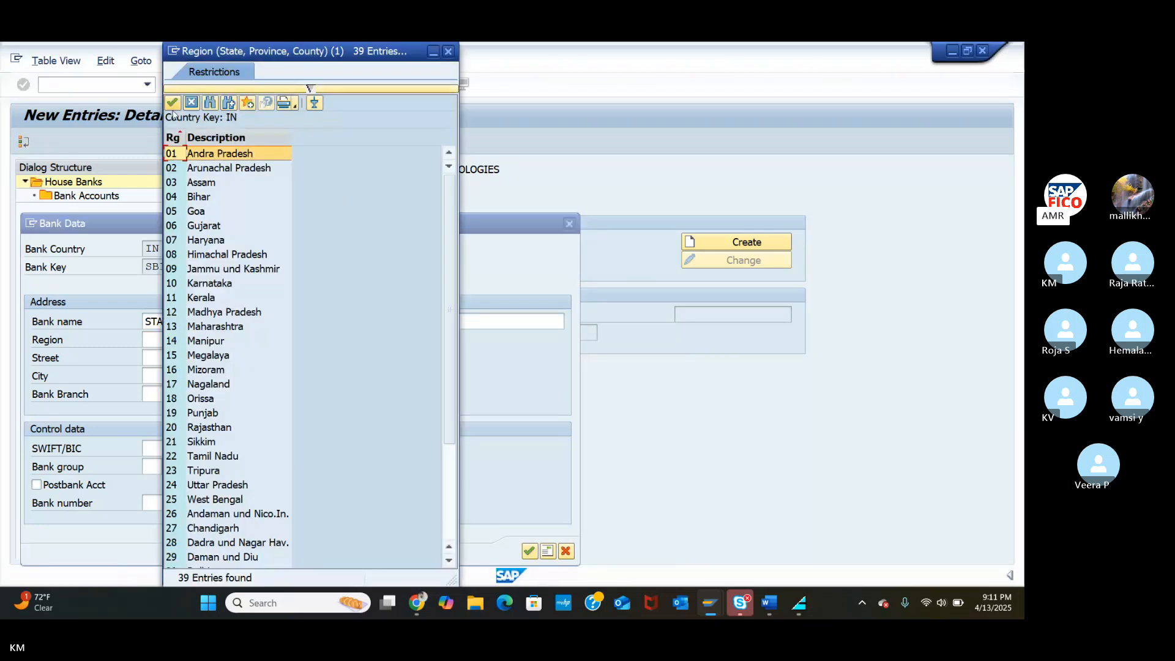
pyautogui.click(172, 105)
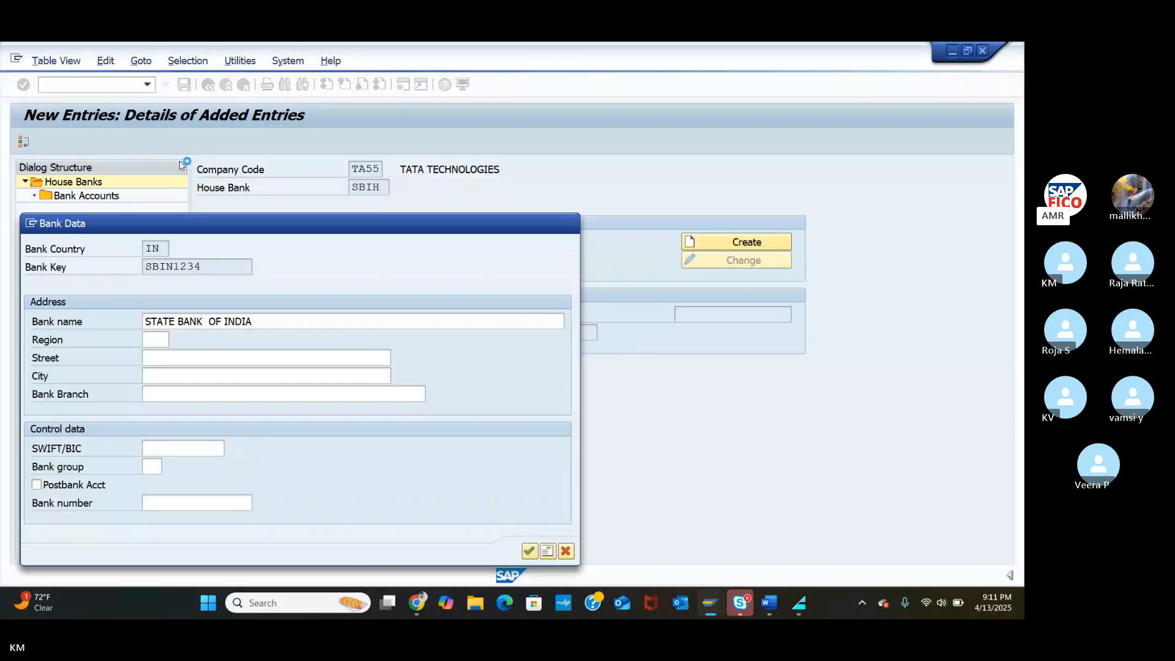
# Enter the address as street MAIN ROAD and city GUNTUR.
pyautogui.click(204, 356)
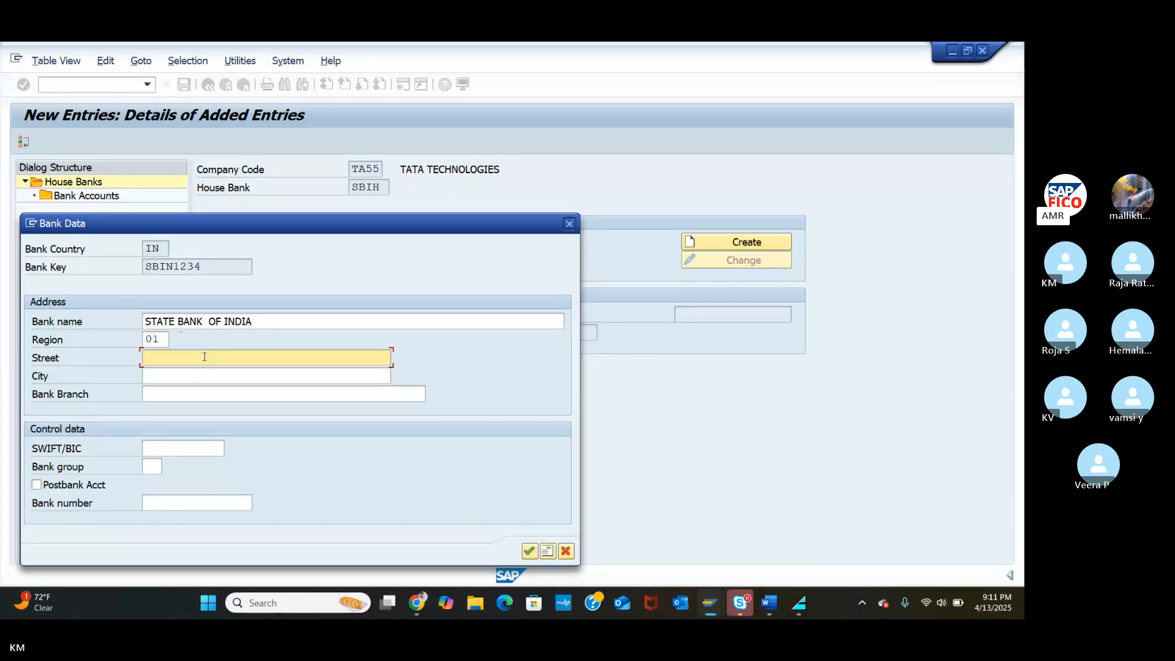
pyautogui.write('MAIN ')
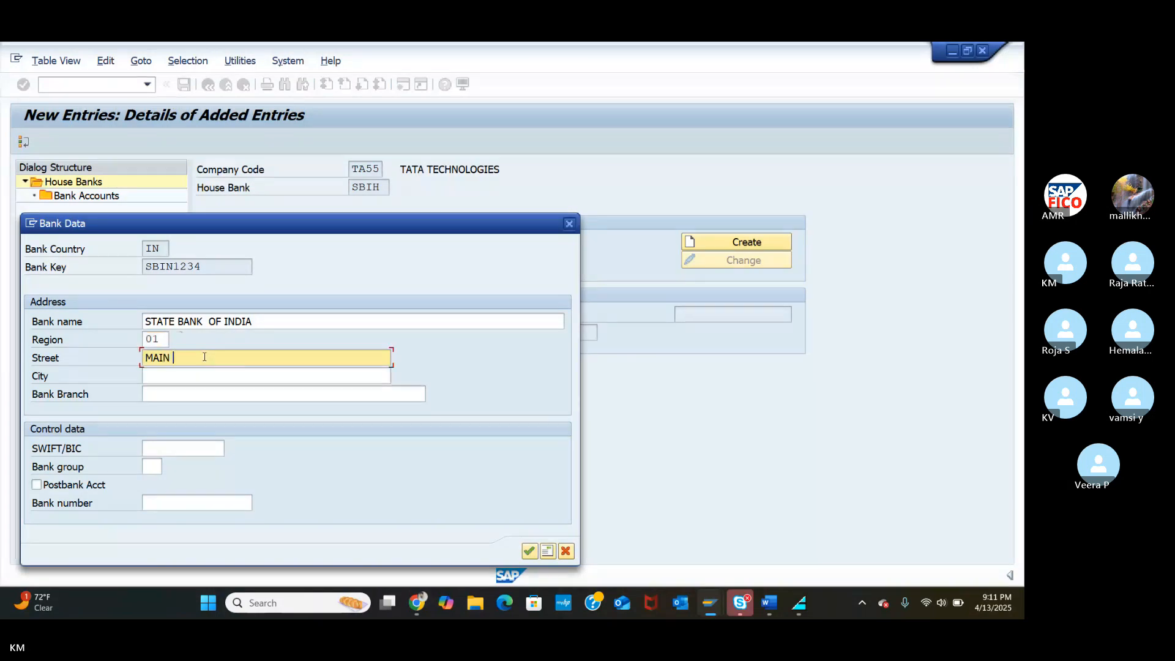
pyautogui.write('ROAD')
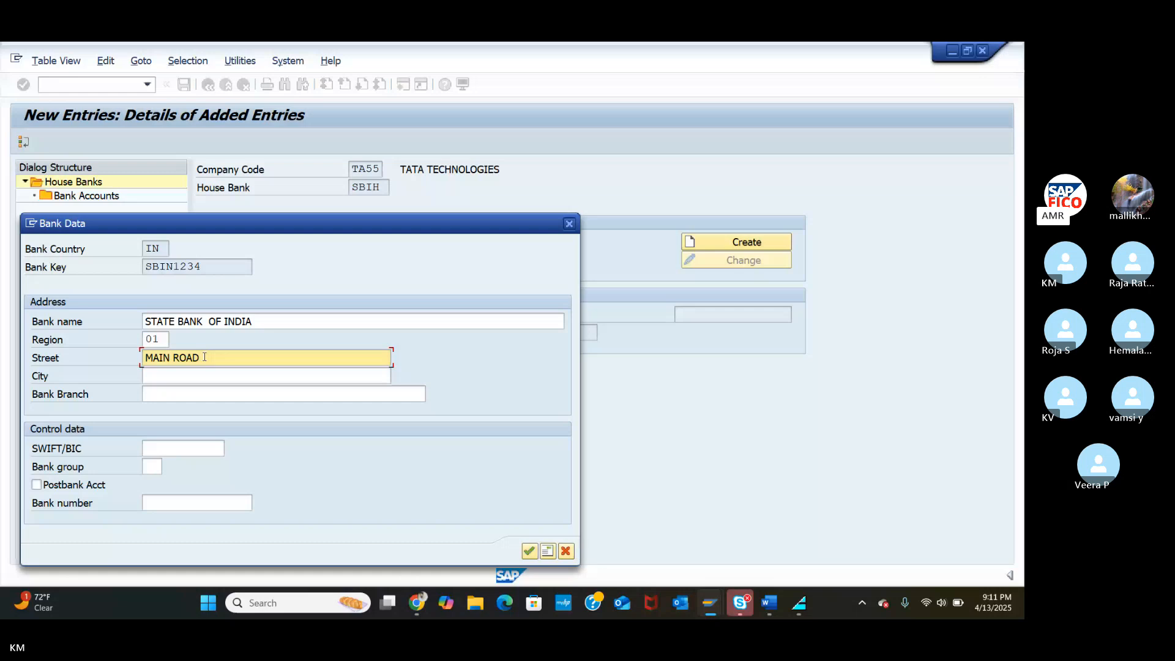
pyautogui.click(177, 379)
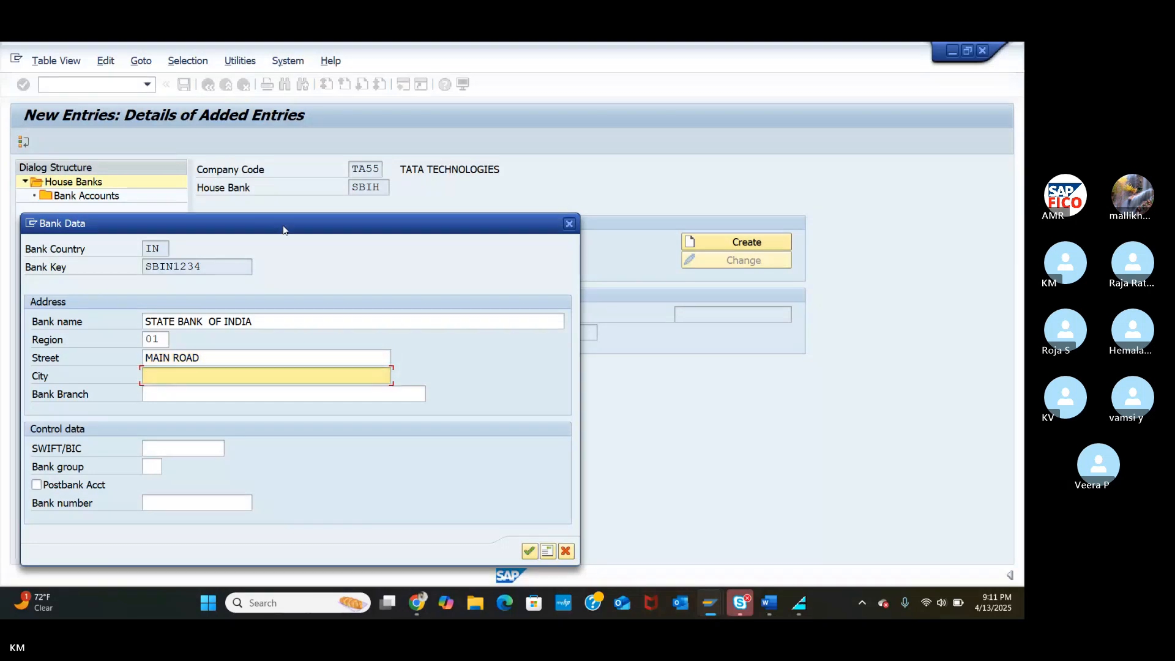
pyautogui.moveTo(284, 230); pyautogui.dragTo(407, 179)
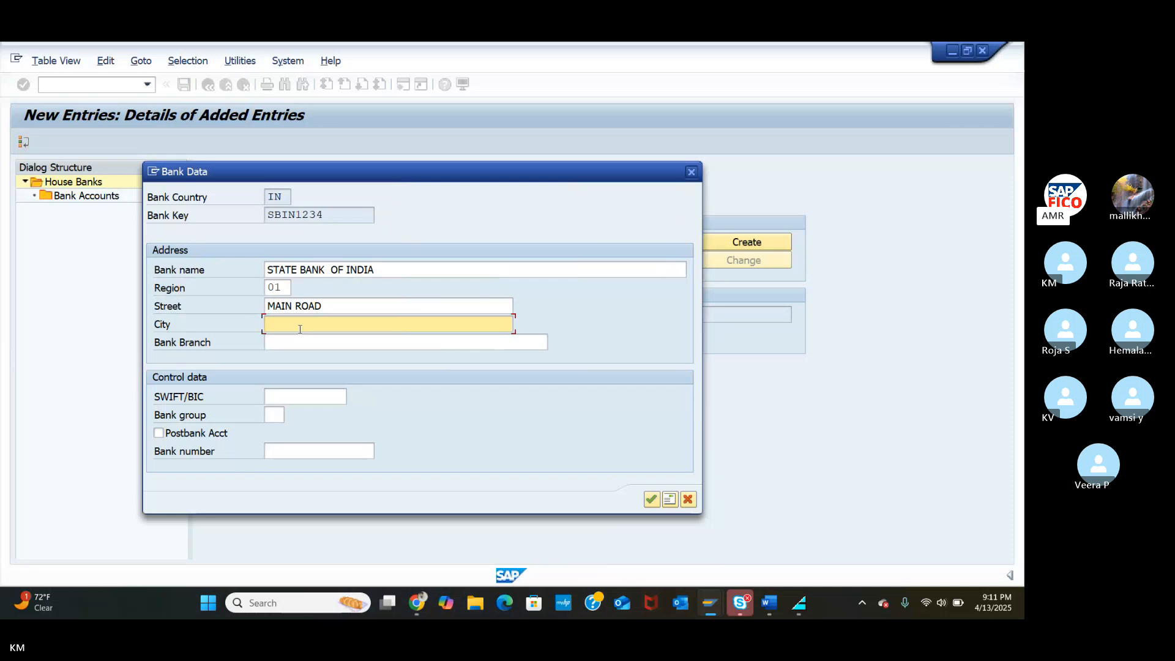
pyautogui.write('GUNTUR')
pyautogui.press('BackSpace')
pyautogui.press('BackSpace')
pyautogui.write('UR')
pyautogui.click(305, 341)
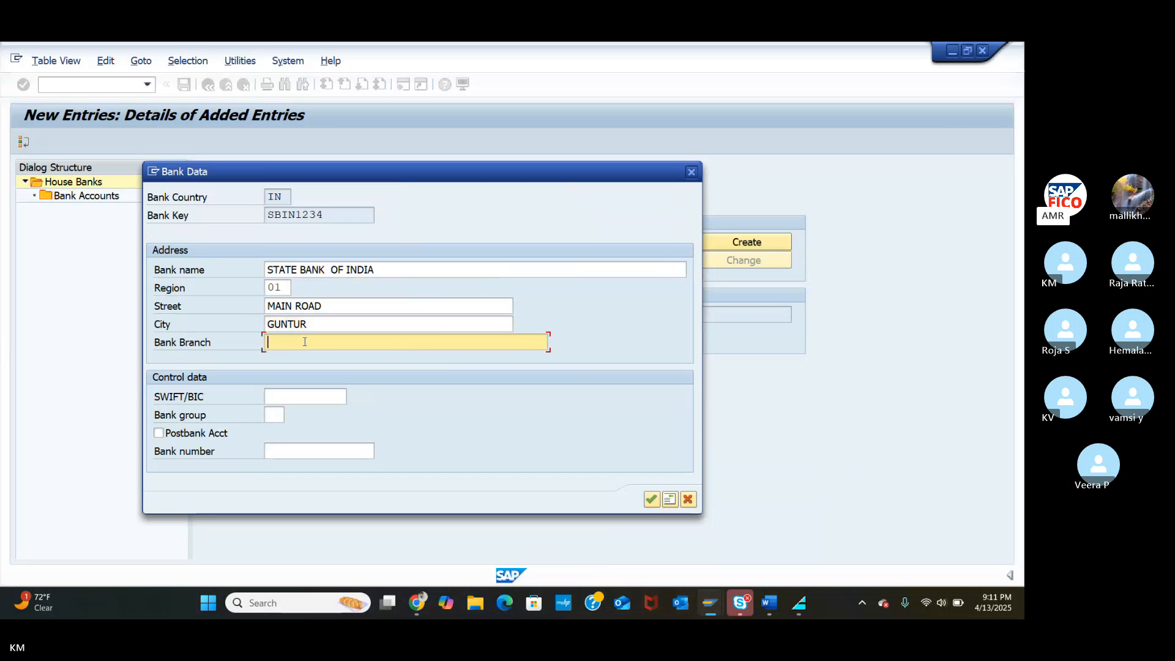
# Enter bank branch GUNTUR, SWIFT/BIC 123456 and the bank number, then accept the bank data.
pyautogui.write('GUN')
pyautogui.write('TI')
pyautogui.write('UR')
pyautogui.click(298, 396)
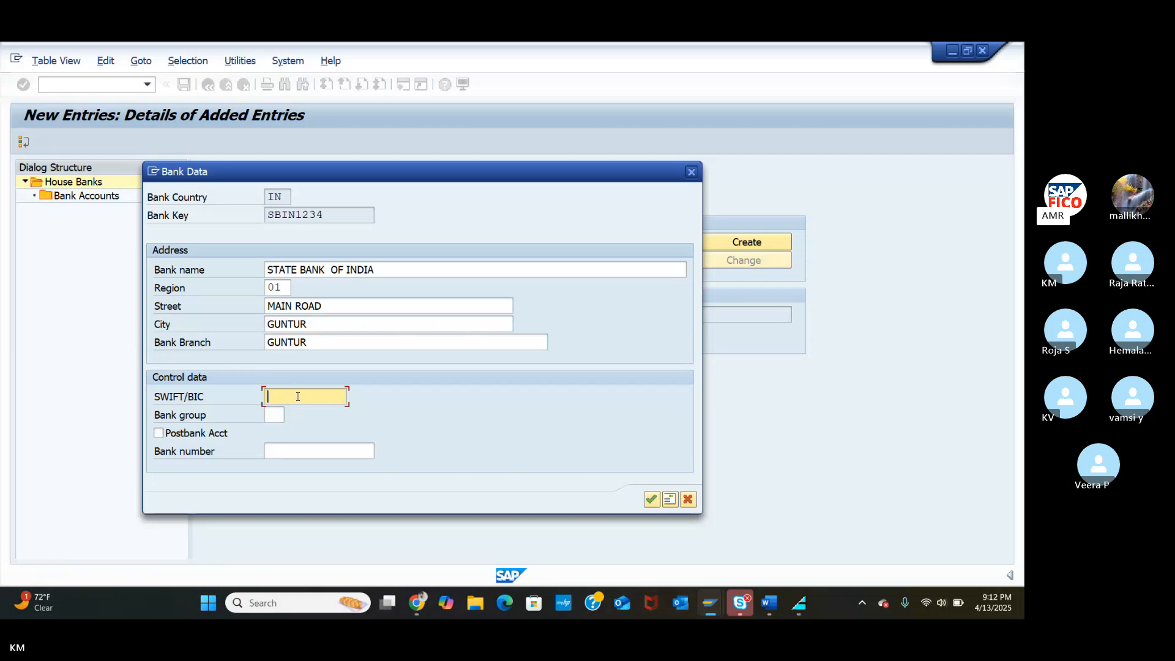
pyautogui.write('123456')
pyautogui.click(272, 456)
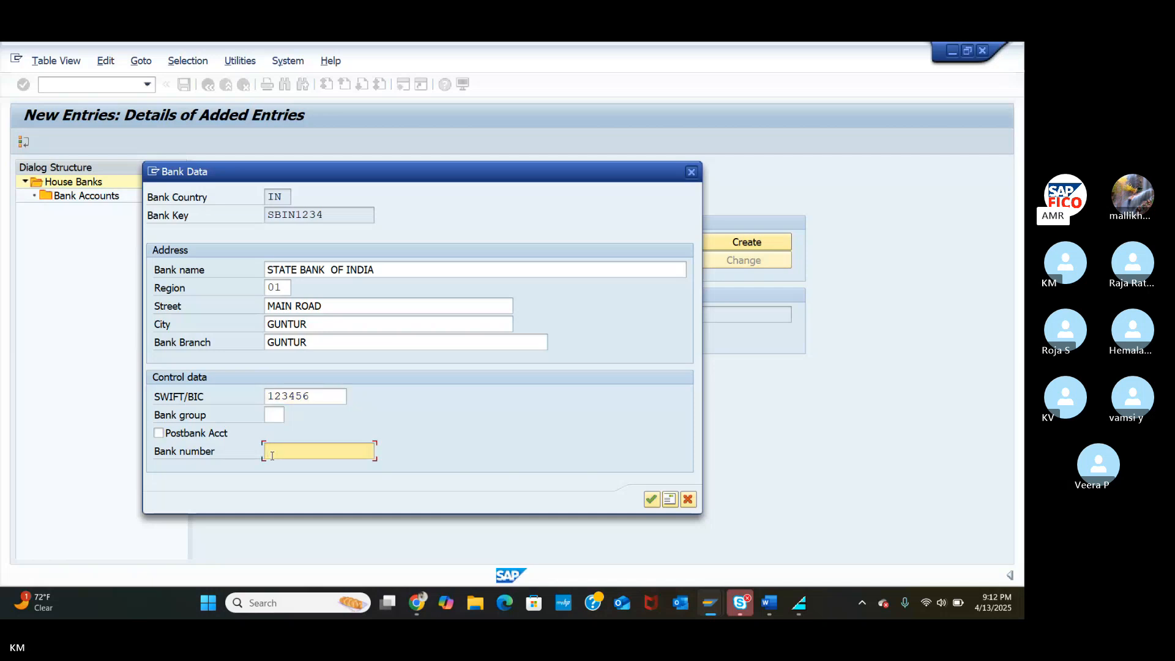
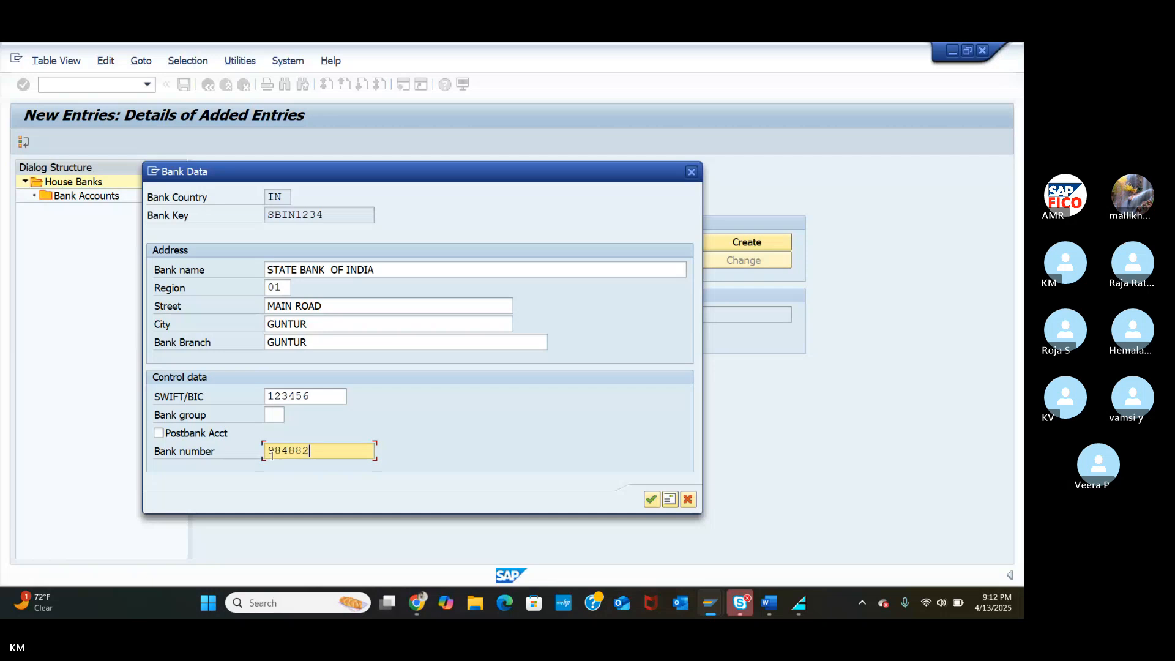
pyautogui.click(651, 499)
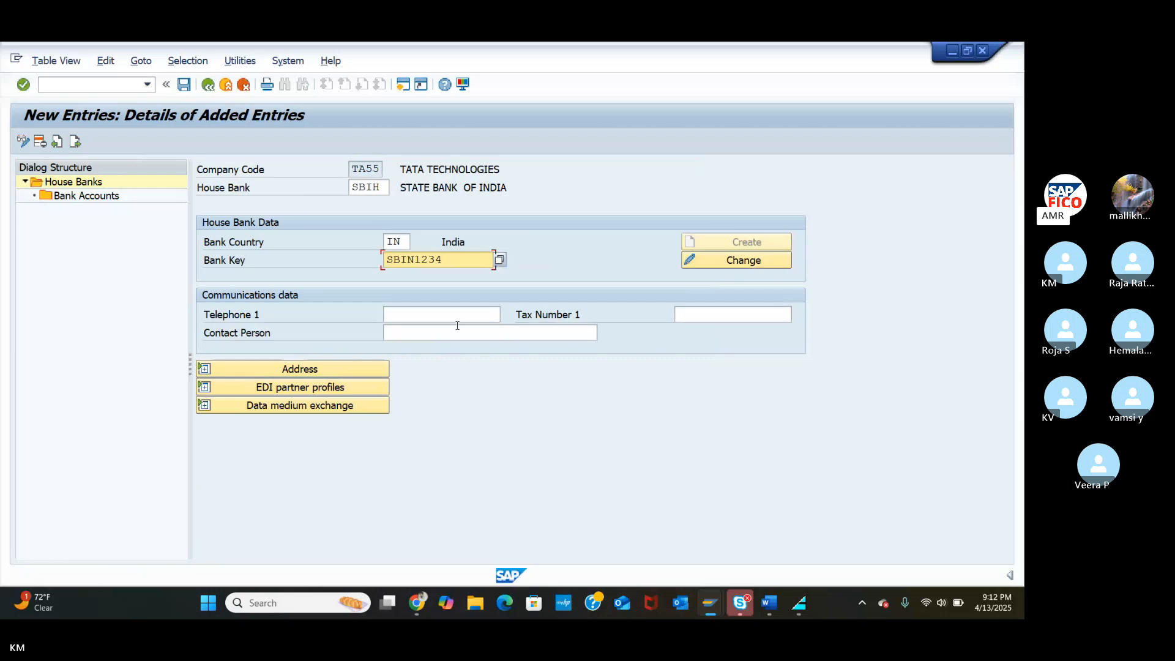
# Open the Bank Accounts level in the Dialog Structure for house bank SBIH.
pyautogui.click(86, 196)
pyautogui.doubleClick(89, 200)
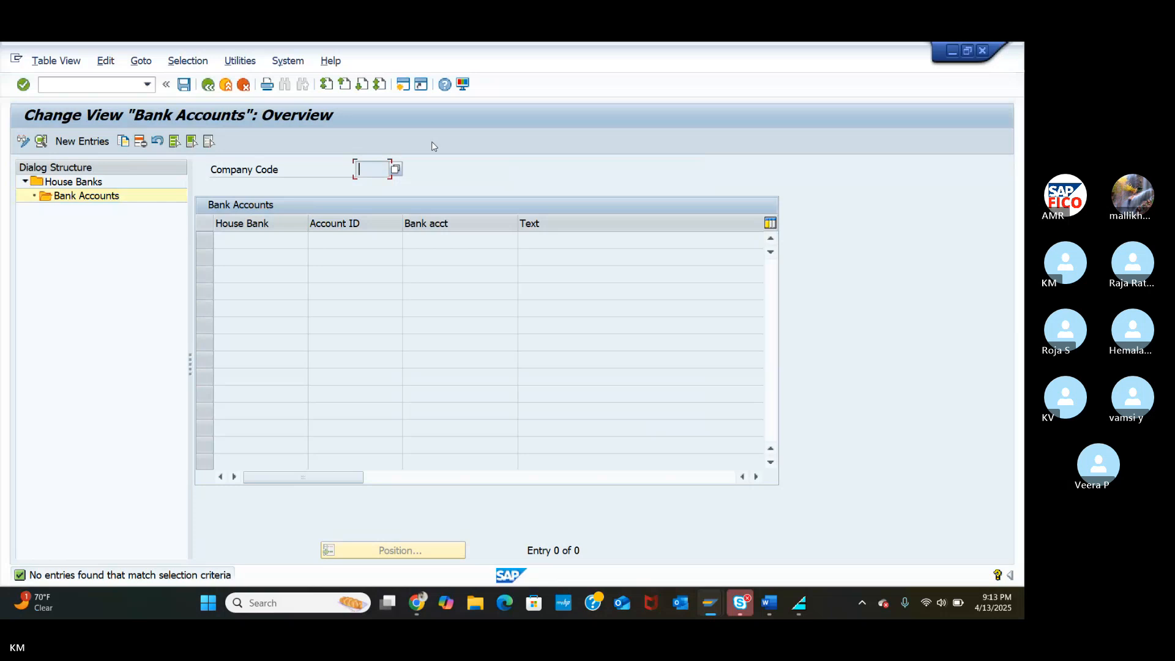
# Create a new bank account with Account ID SBIH and description SBI HOUSE BANK DETAILS.
pyautogui.click(83, 144)
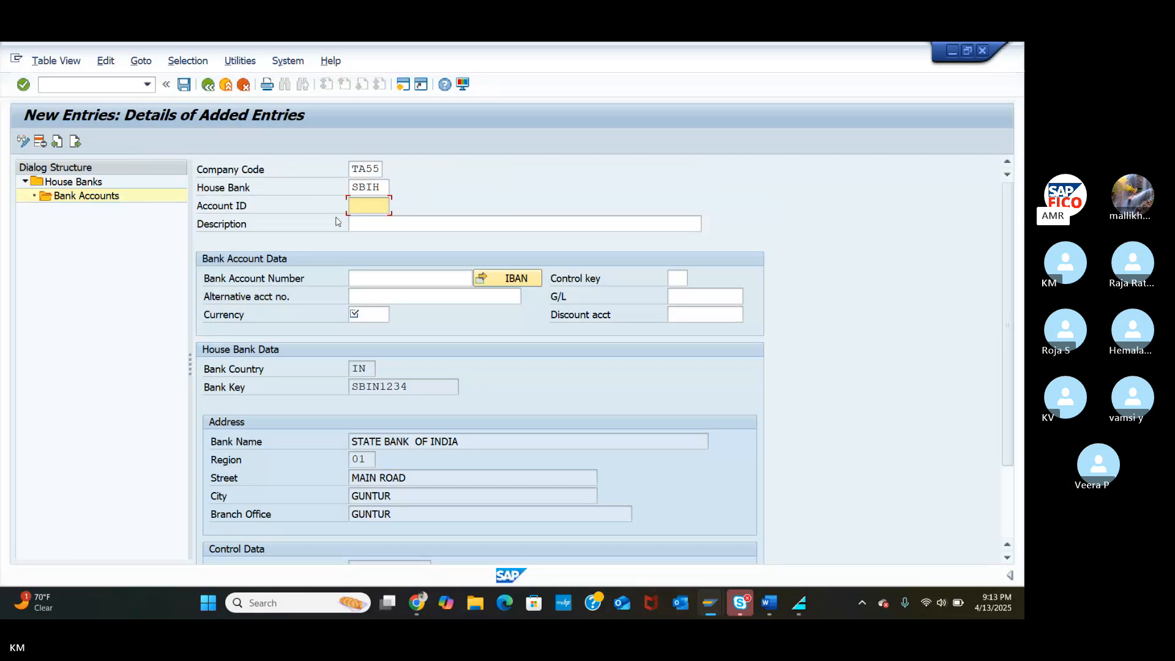
pyautogui.click(384, 277)
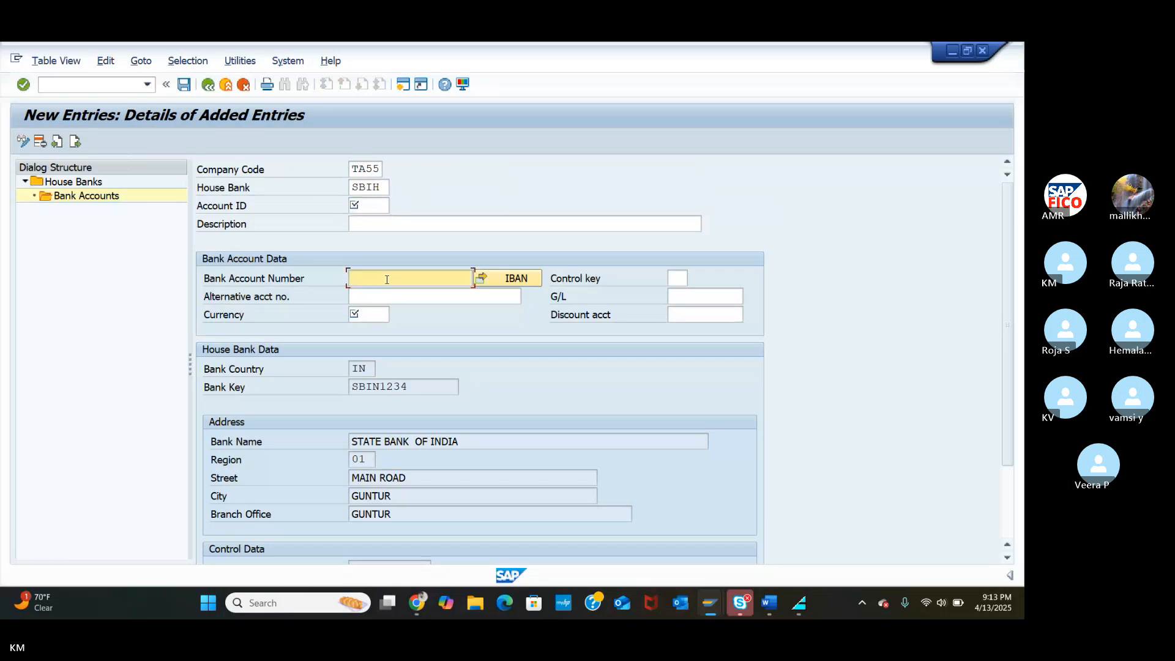
pyautogui.click(372, 209)
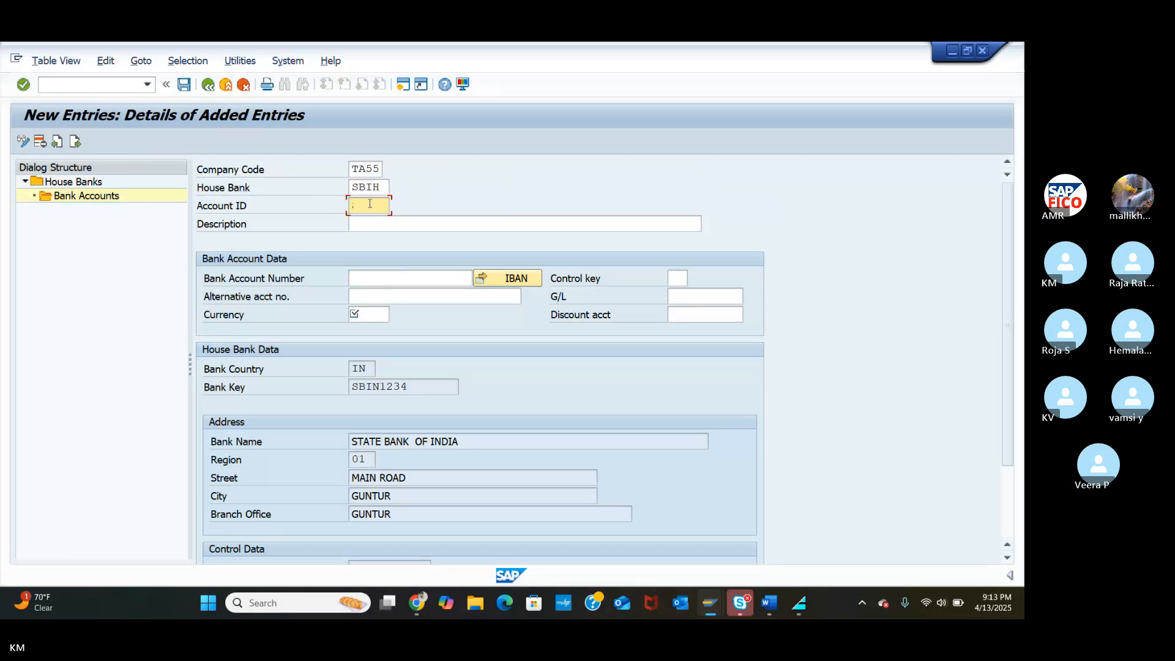
pyautogui.write('SBIH')
pyautogui.click(463, 219)
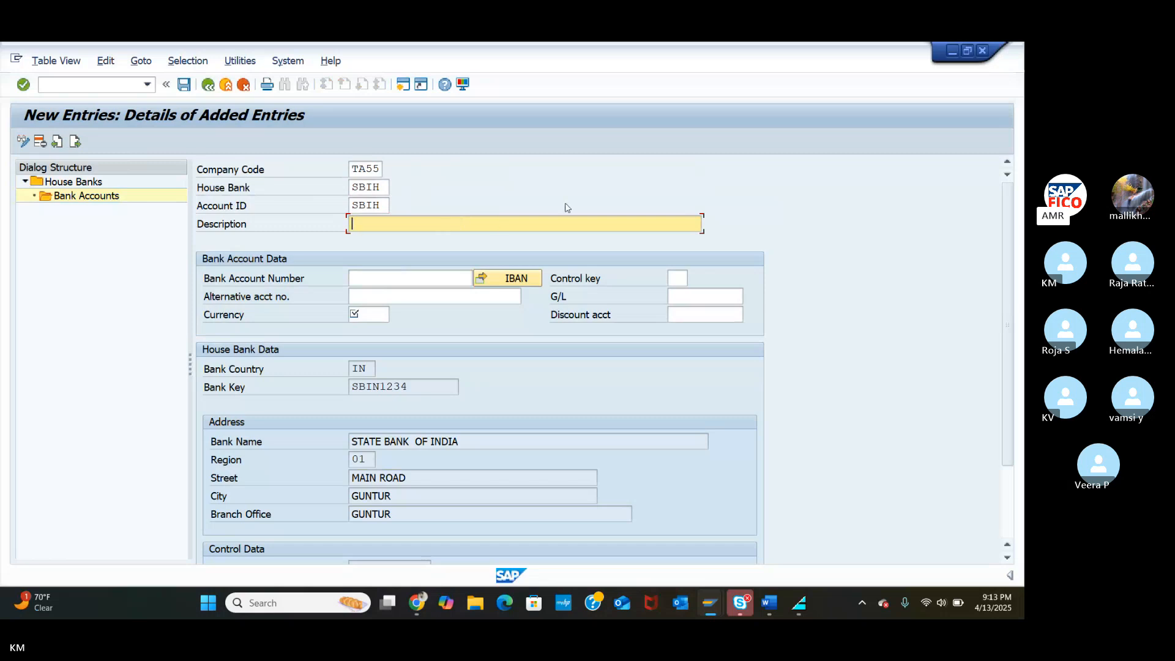
pyautogui.write('SBI')
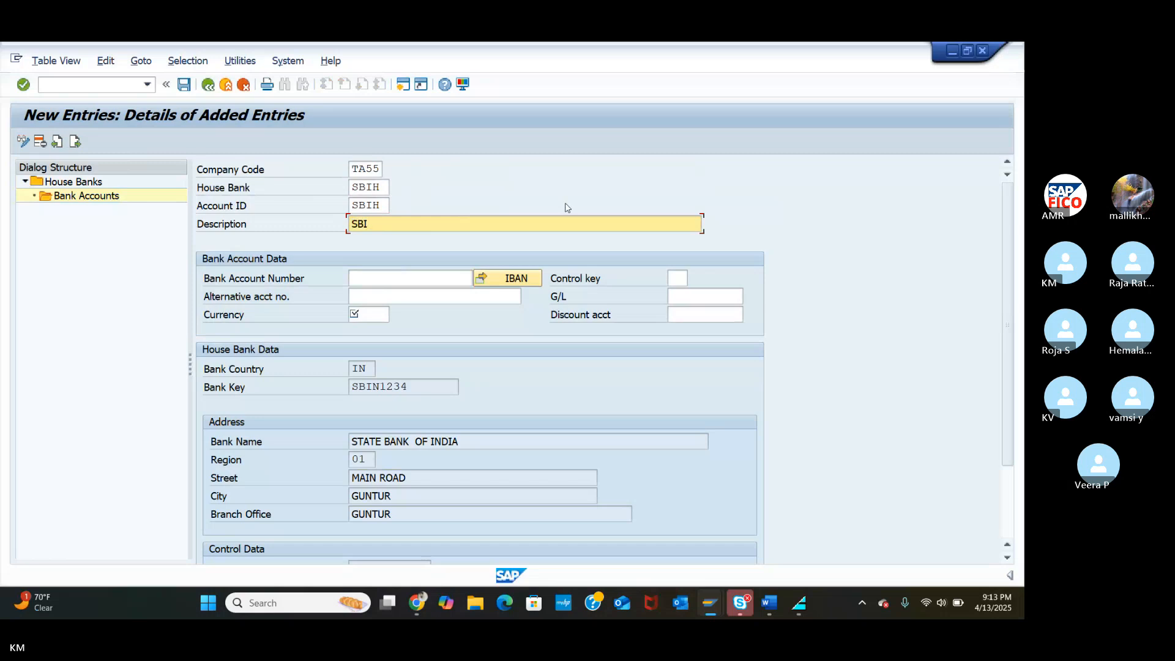
pyautogui.write(' HOUSE BASNK DETAILS')
# Fill in the bank account number for the SBIH account.
pyautogui.click(427, 273)
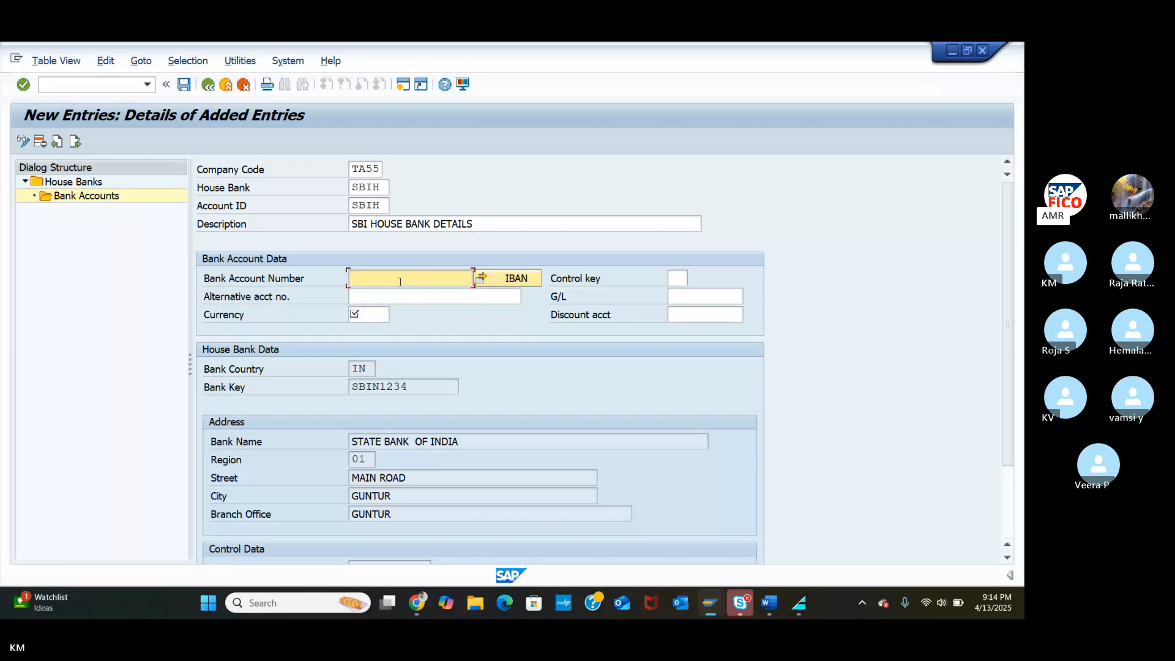
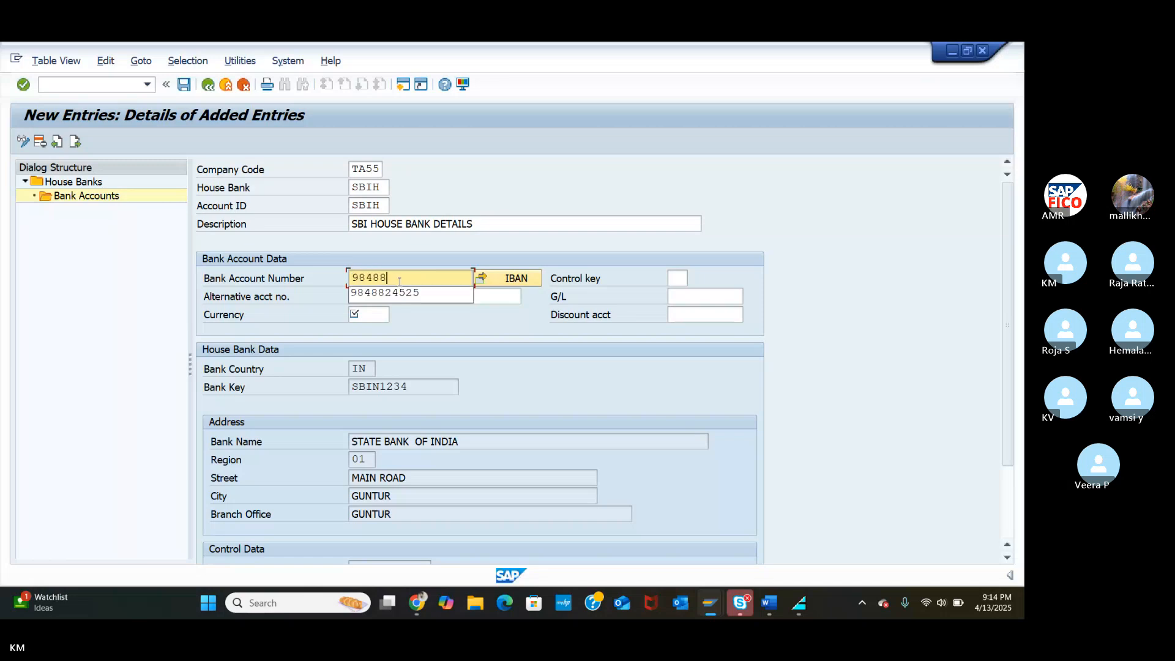
pyautogui.click(399, 293)
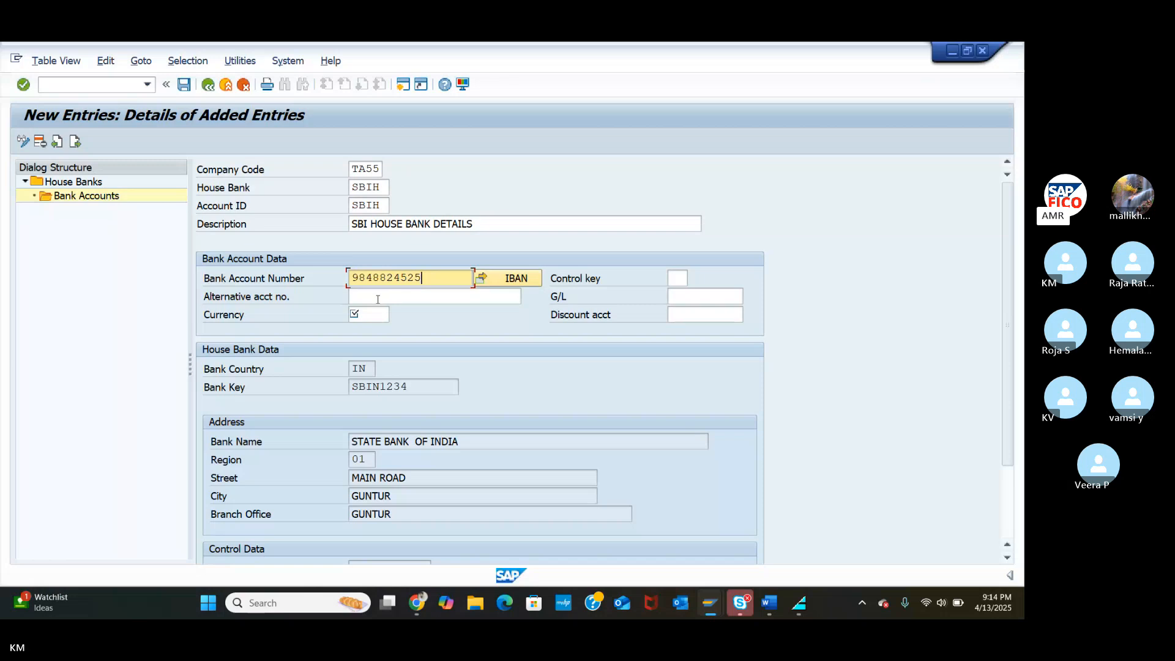
pyautogui.click(378, 298)
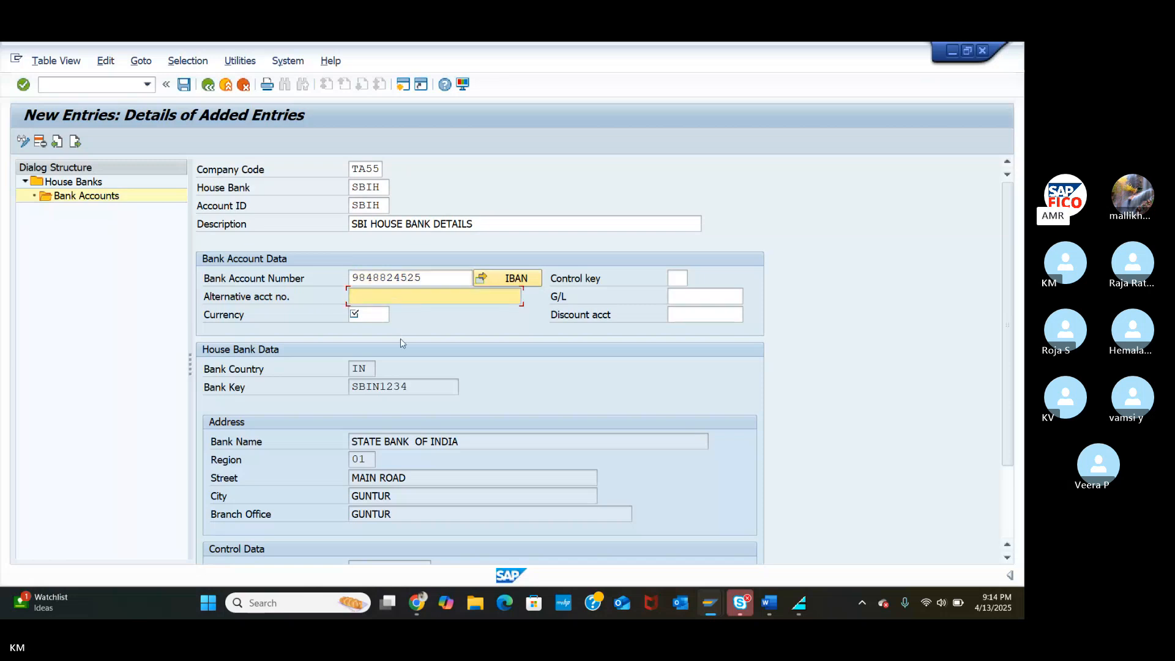
pyautogui.click(710, 296)
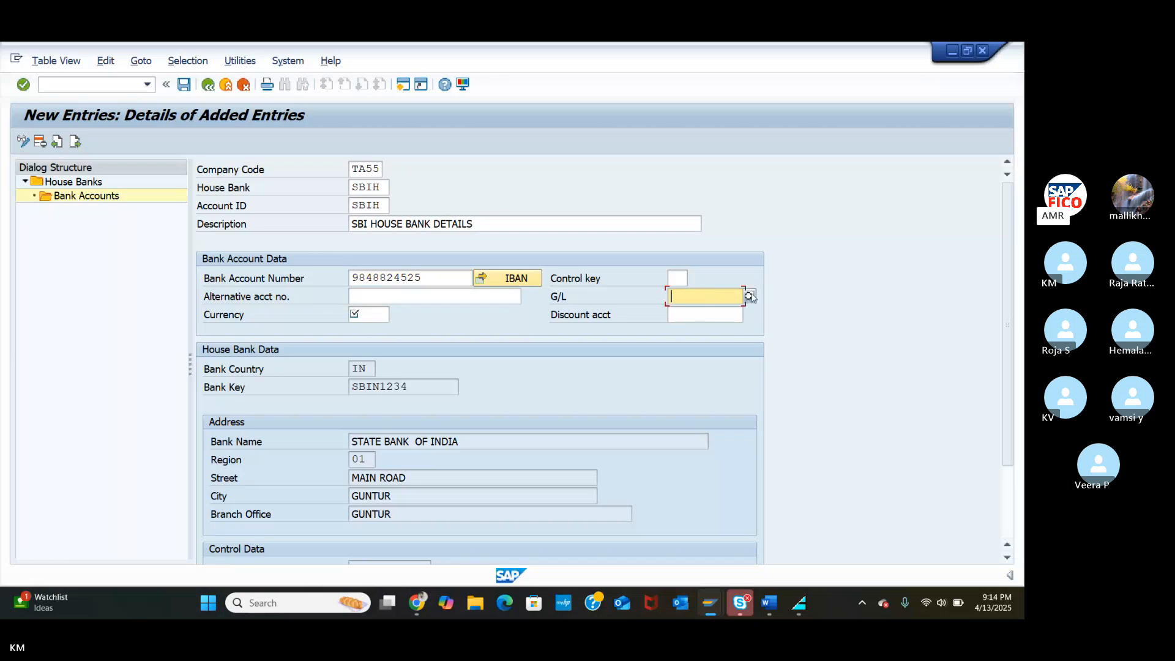
# Assign G/L account 200112 (TAOC SBI MAIN BANK A/C) from chart TAOC to the bank account.
pyautogui.click(750, 297)
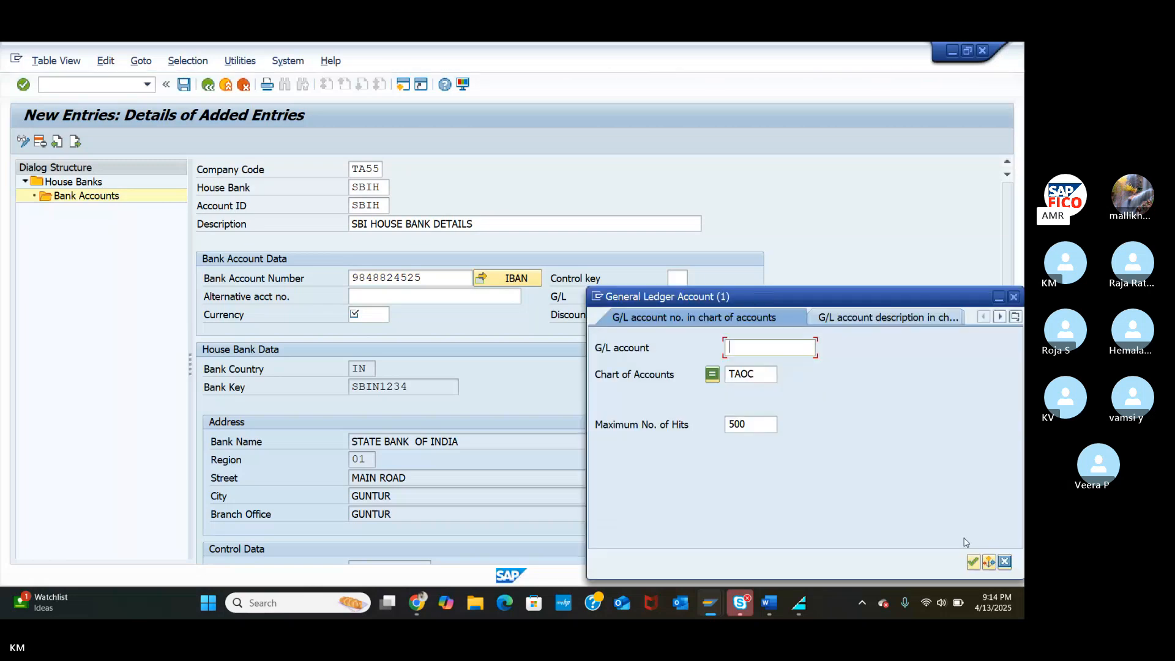
pyautogui.click(971, 563)
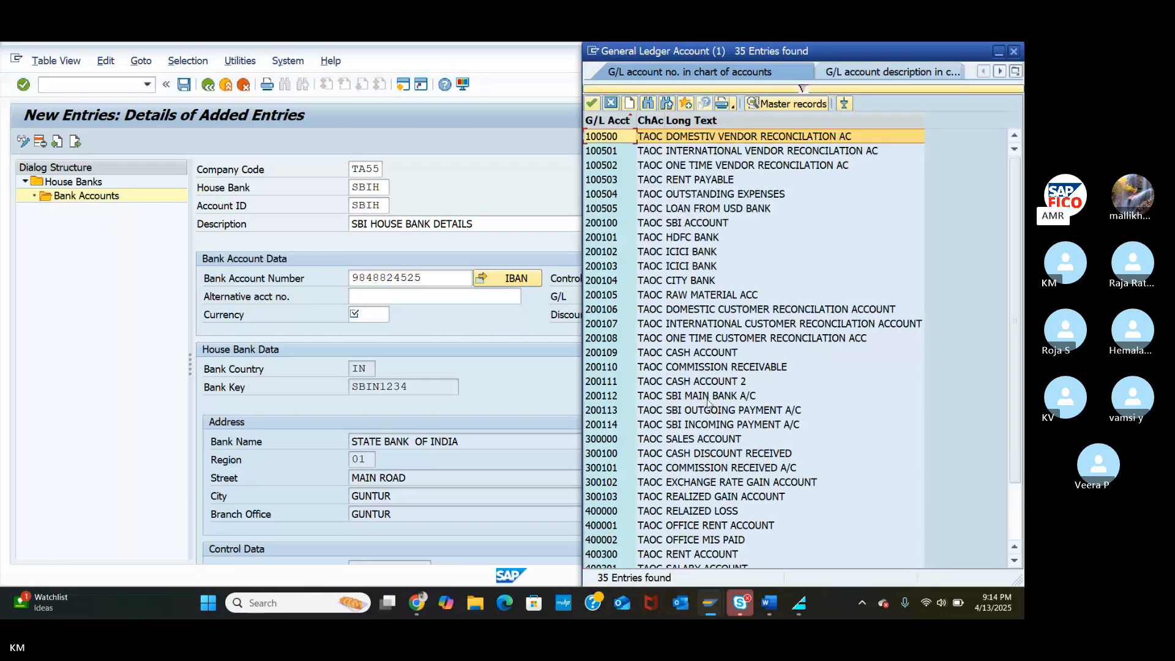
pyautogui.click(607, 400)
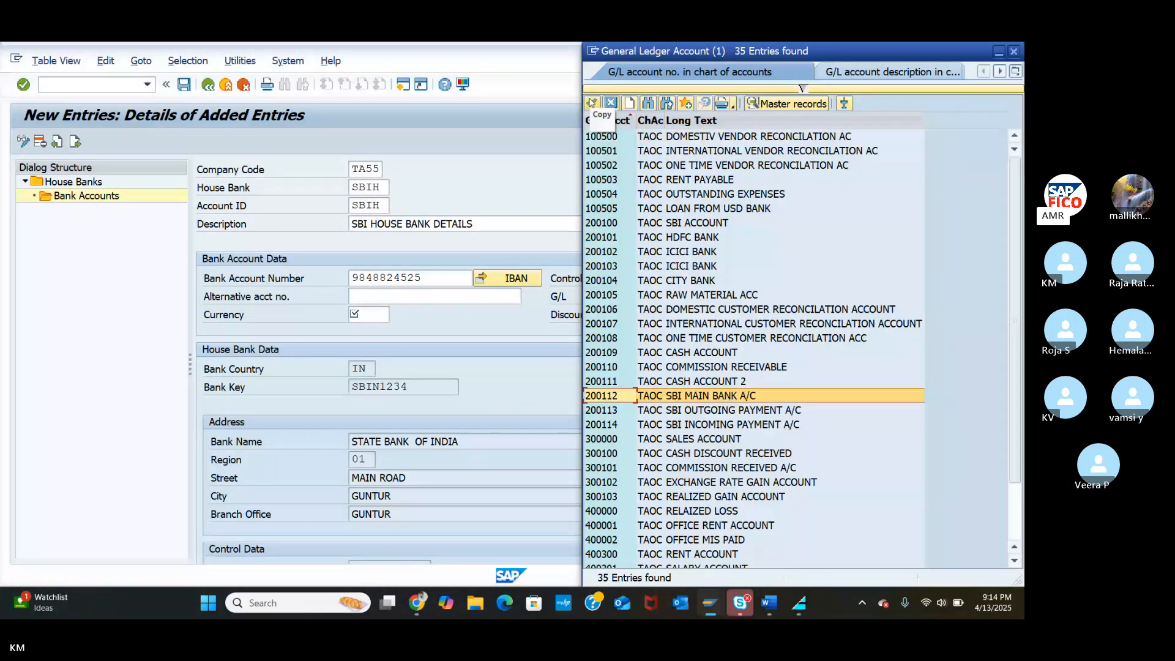
pyautogui.click(591, 102)
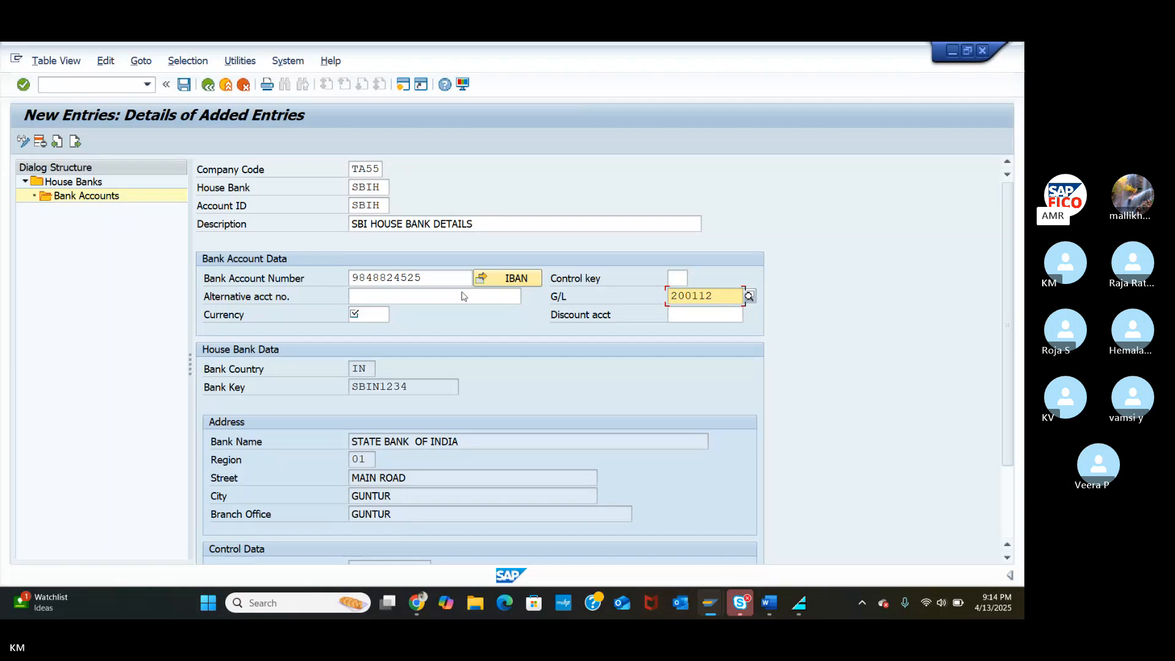
# Set the account currency to INR (Indian Rupee) and scroll down to the Control Data.
pyautogui.click(373, 316)
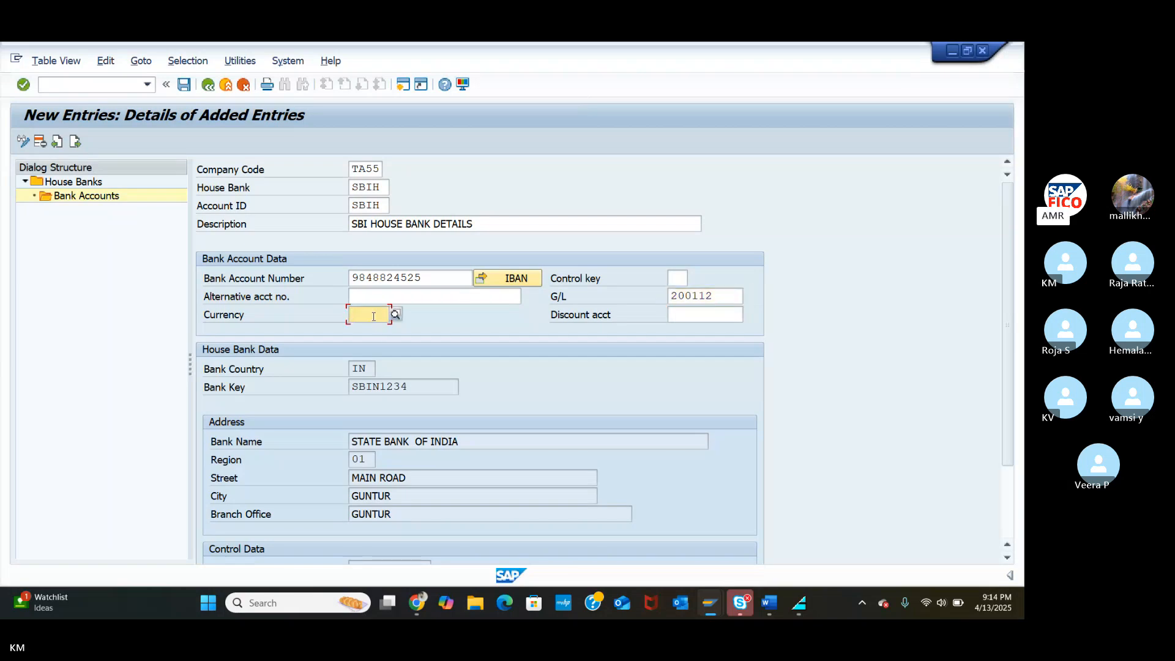
pyautogui.write('IN')
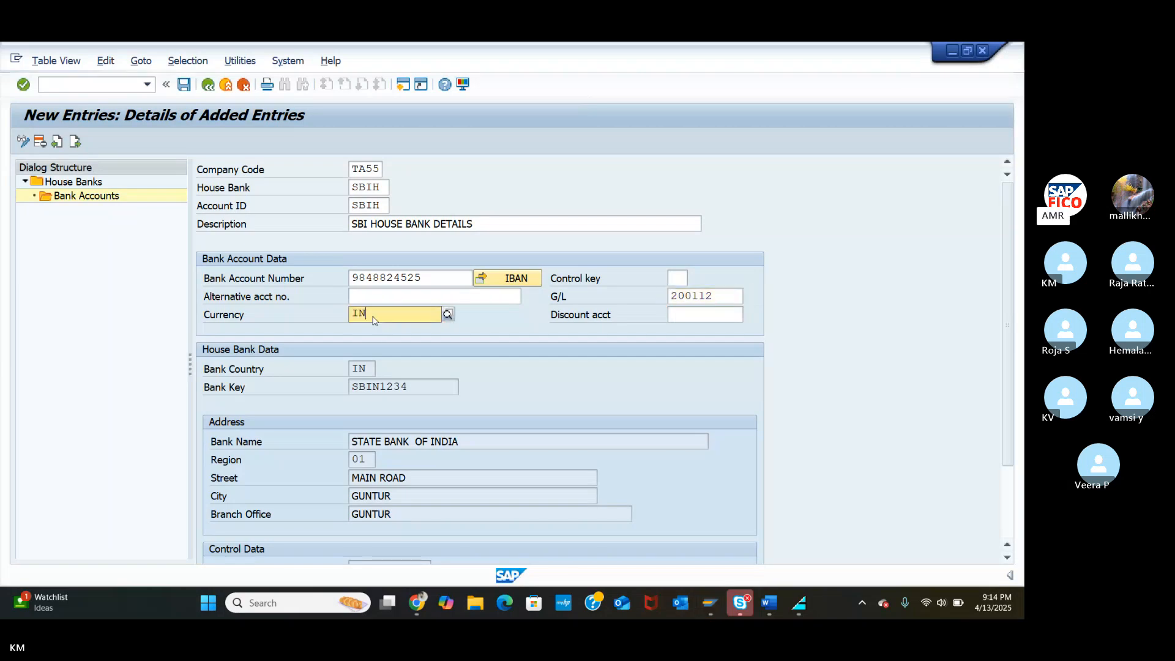
pyautogui.click(392, 345)
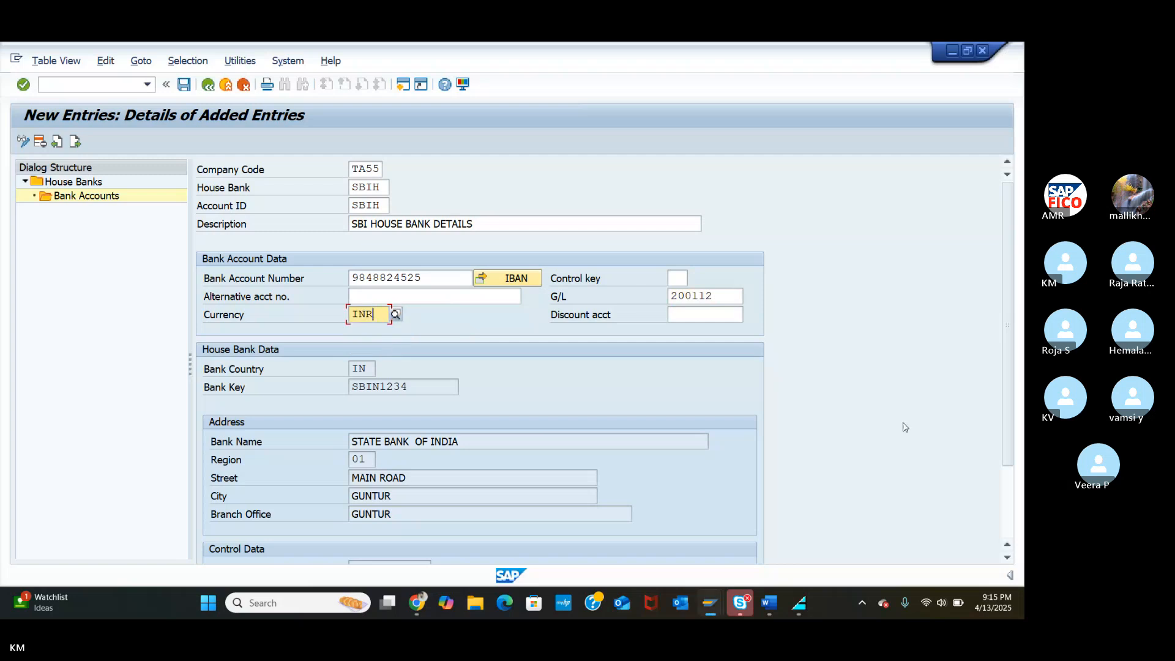
pyautogui.click(1006, 559)
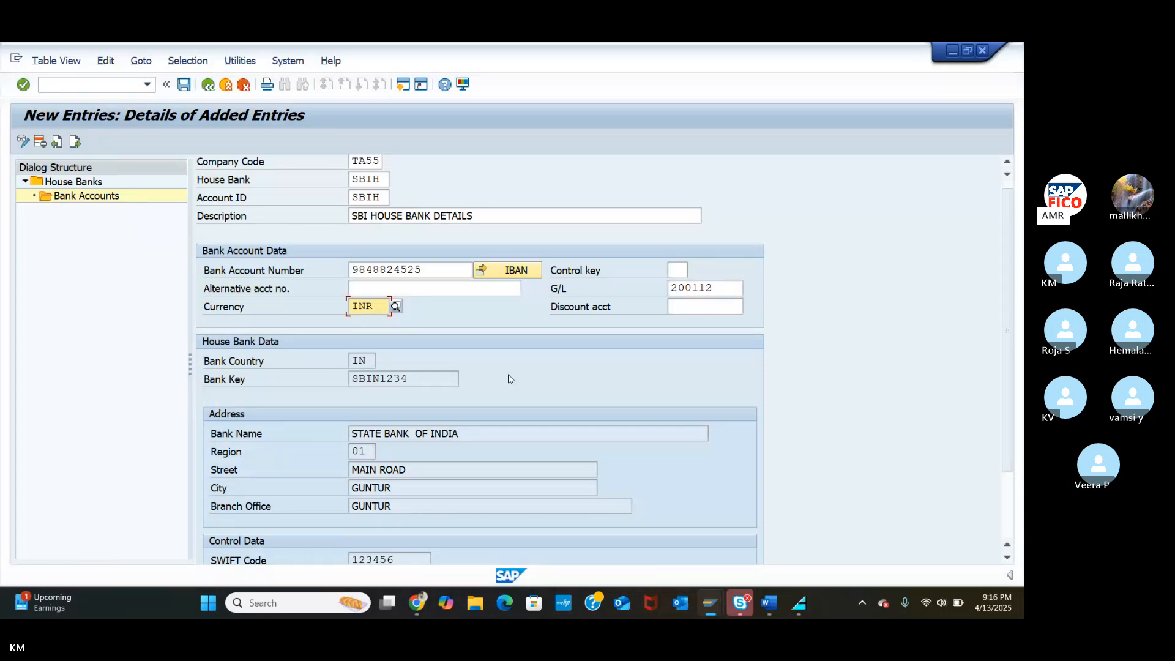
pyautogui.click(1006, 557)
pyautogui.click(1007, 557)
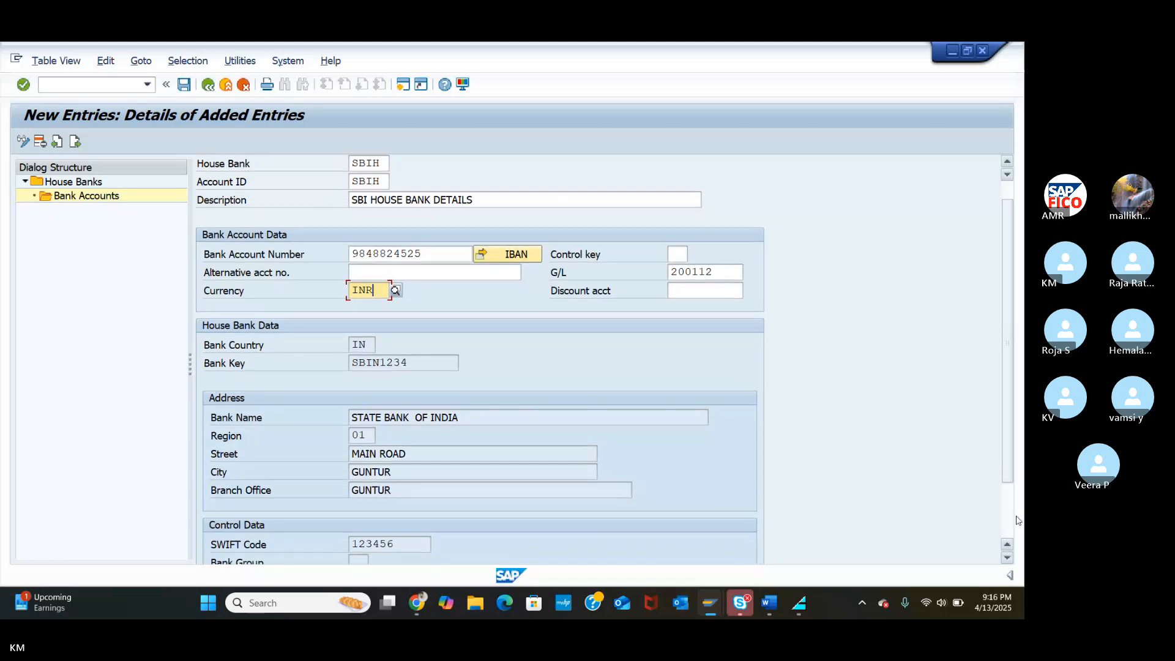
pyautogui.scroll(-2, 468, 386)
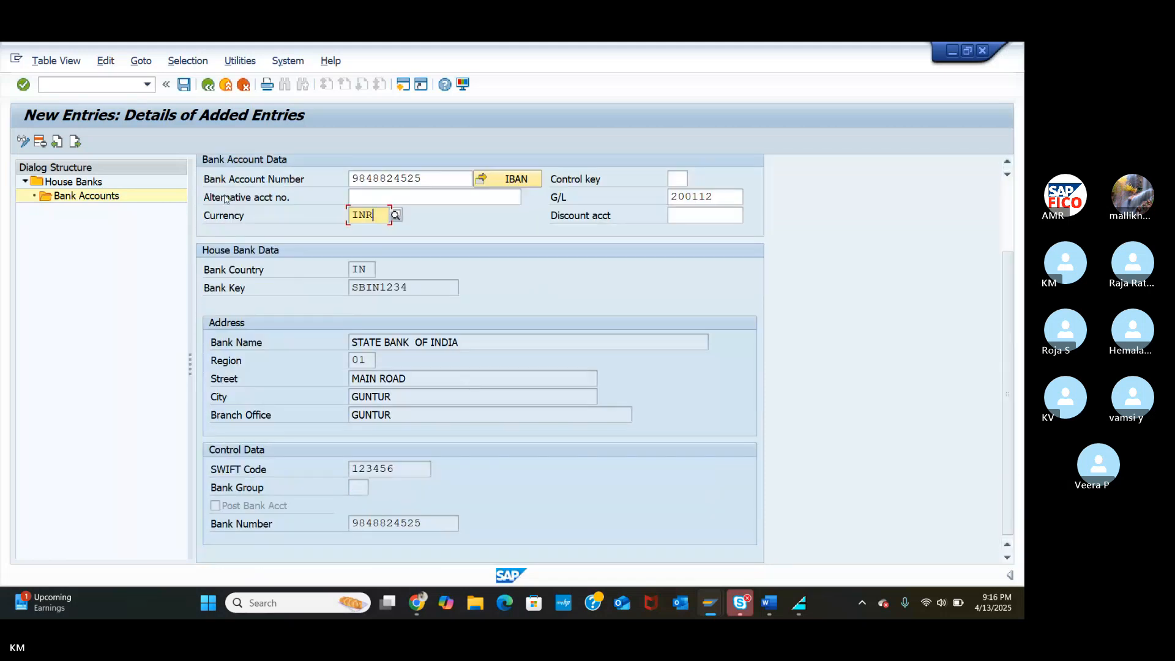
# Save bank account SBIH under the customizing request without transporting the IBAN, then go back.
pyautogui.click(186, 86)
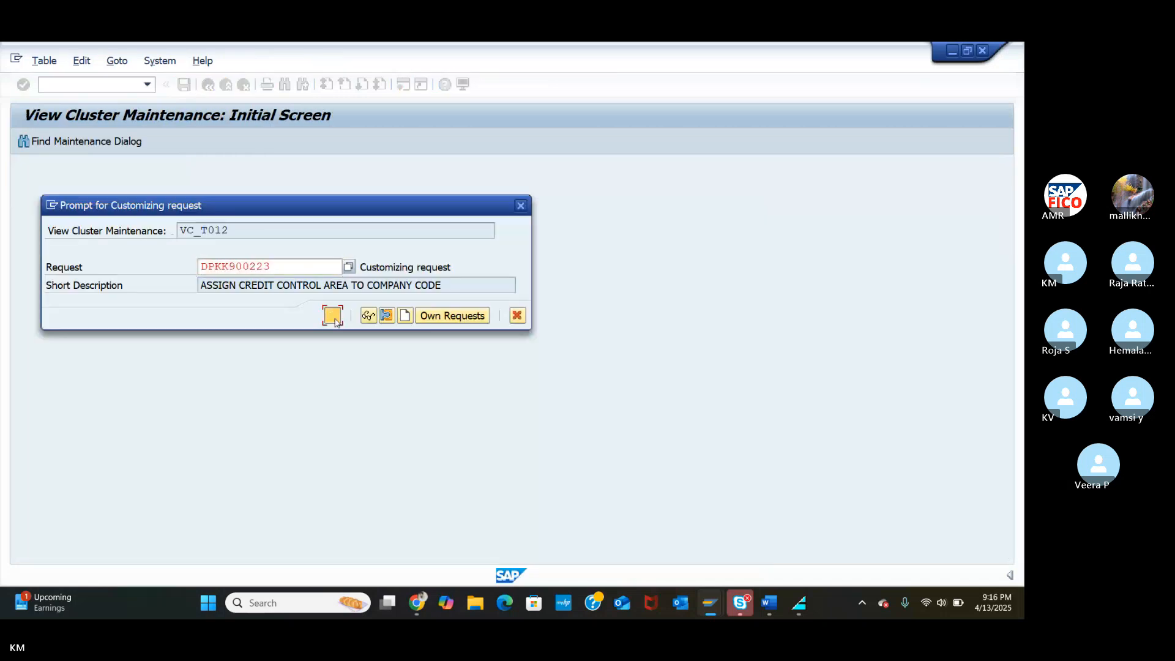
pyautogui.click(334, 316)
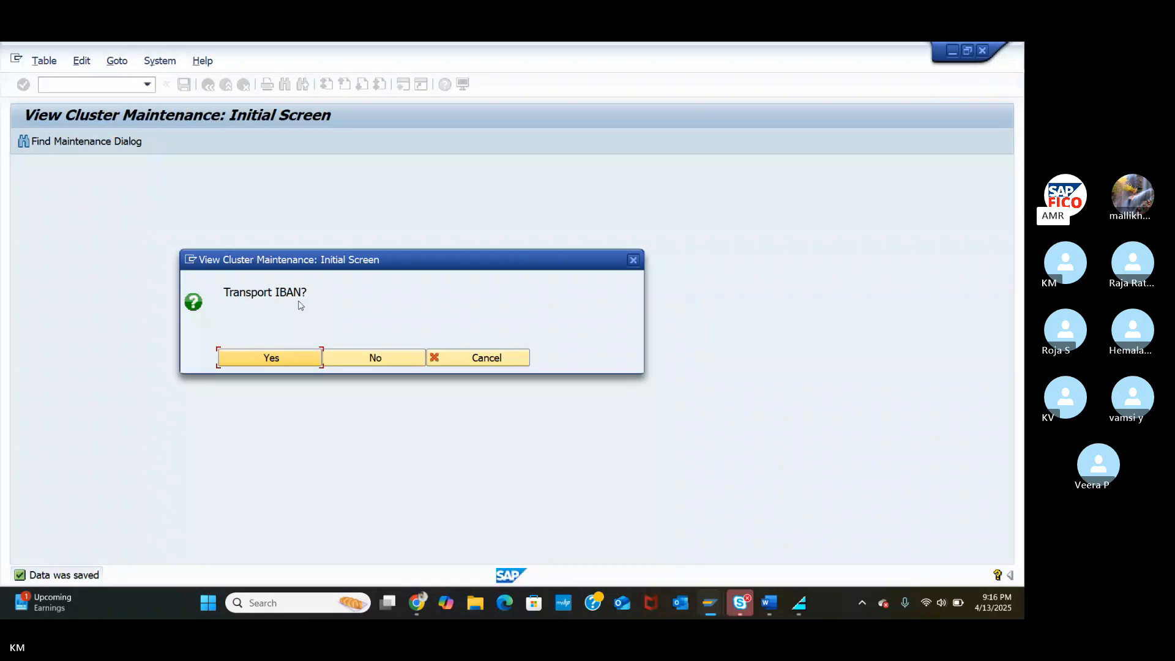
pyautogui.click(380, 361)
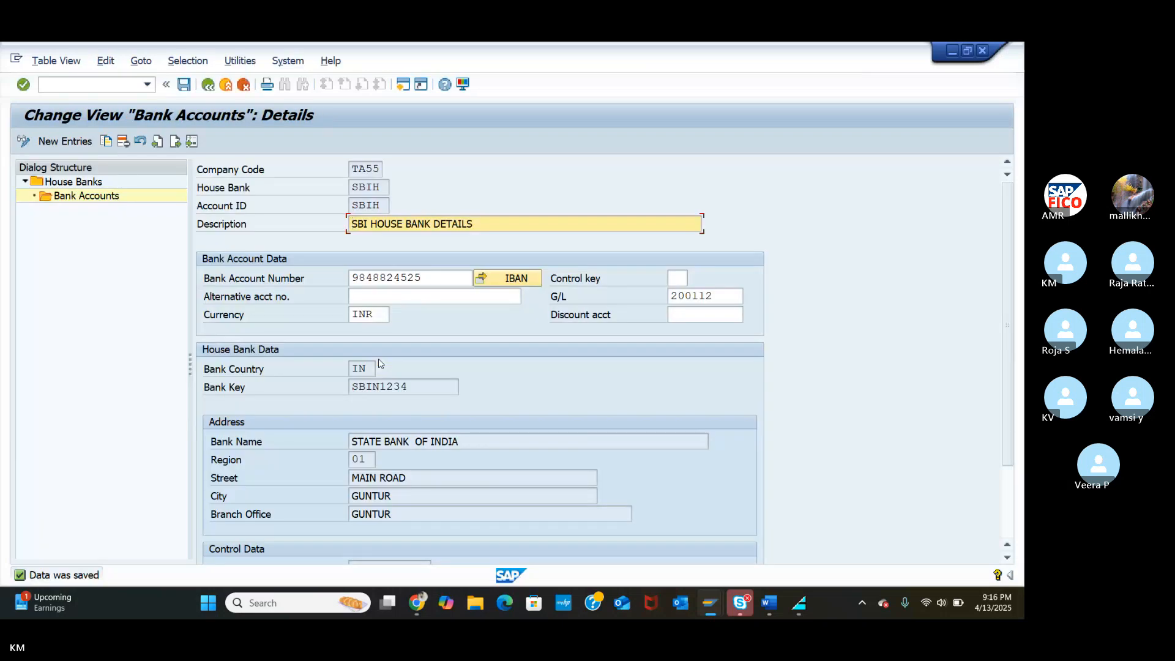
pyautogui.click(208, 84)
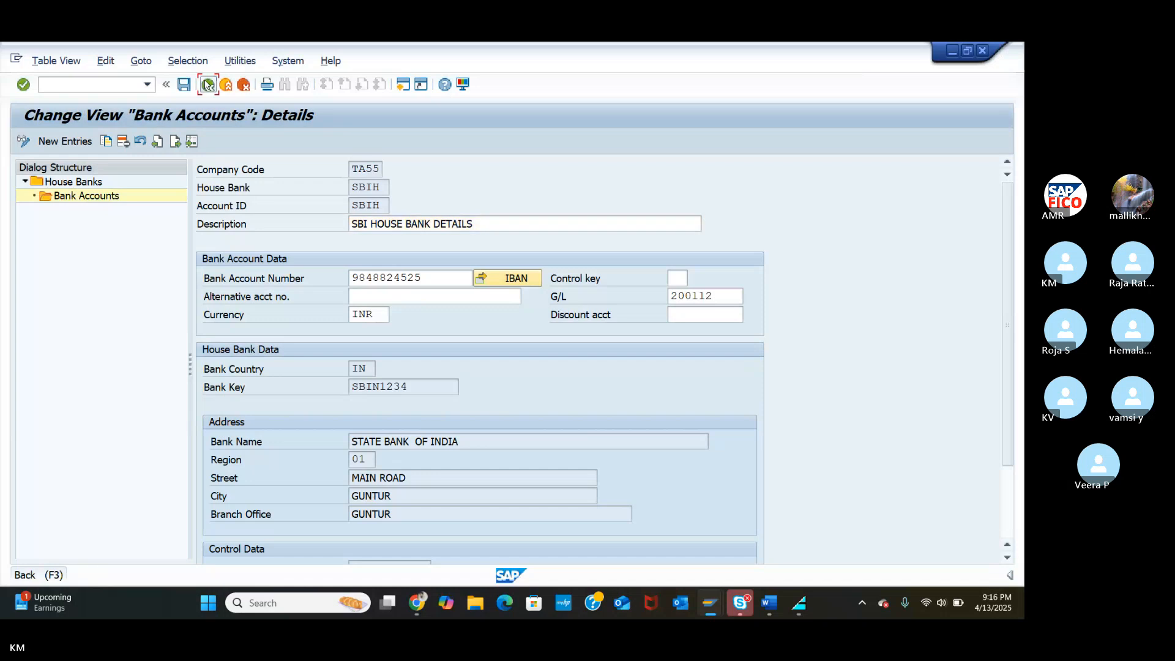
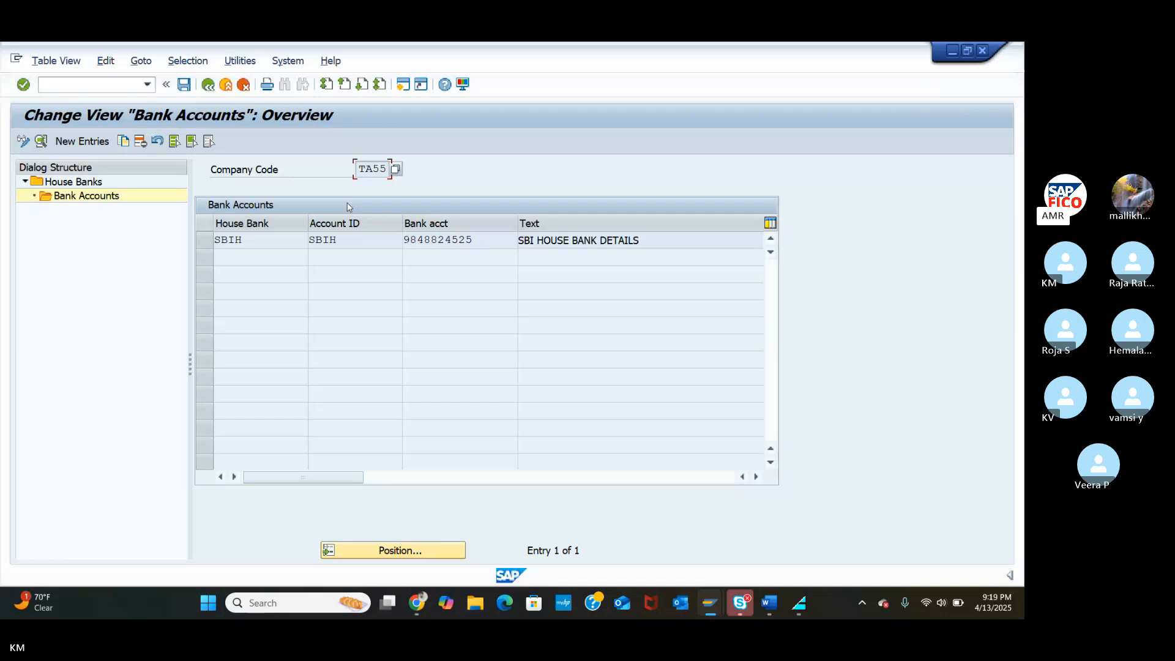
# Run /NFS00 for company code TA55 and expand the CURRENT ASSETS, LOANS & ADV group.
pyautogui.click(82, 83)
pyautogui.write('/NF')
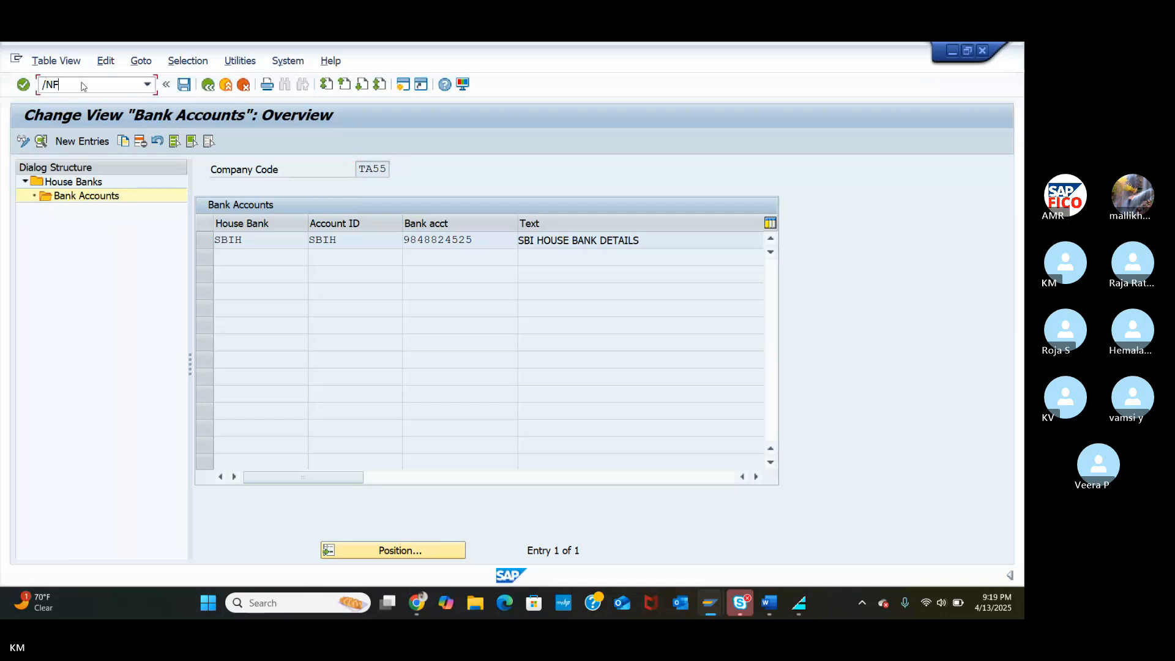
pyautogui.write('S00')
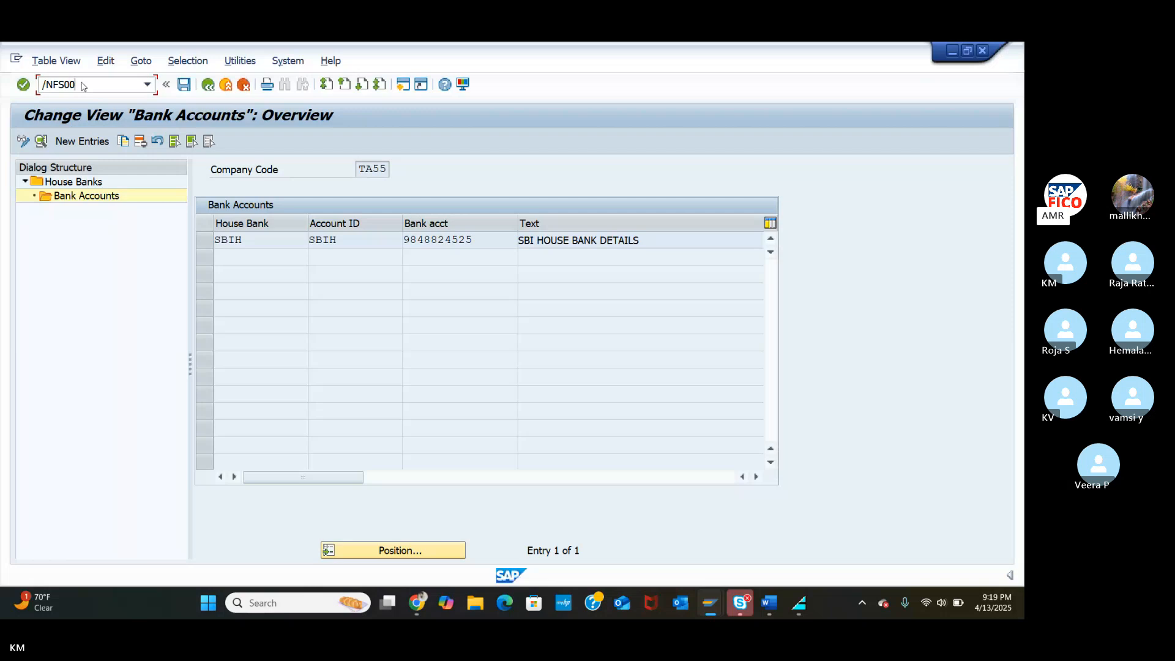
pyautogui.press('Return')
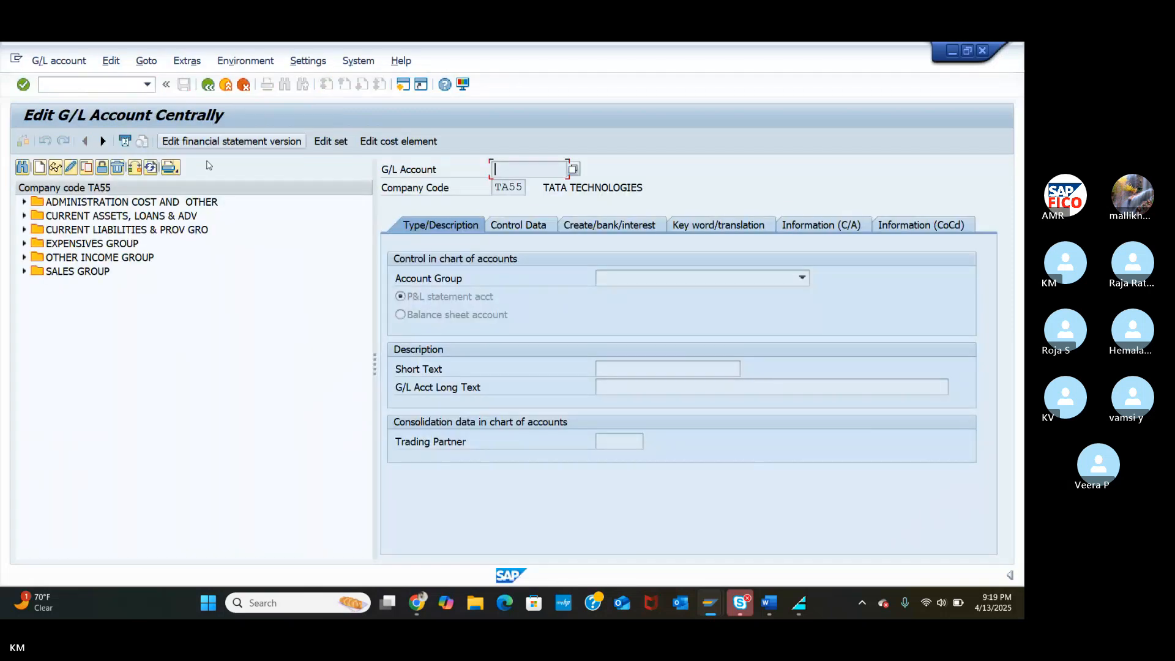
pyautogui.click(23, 216)
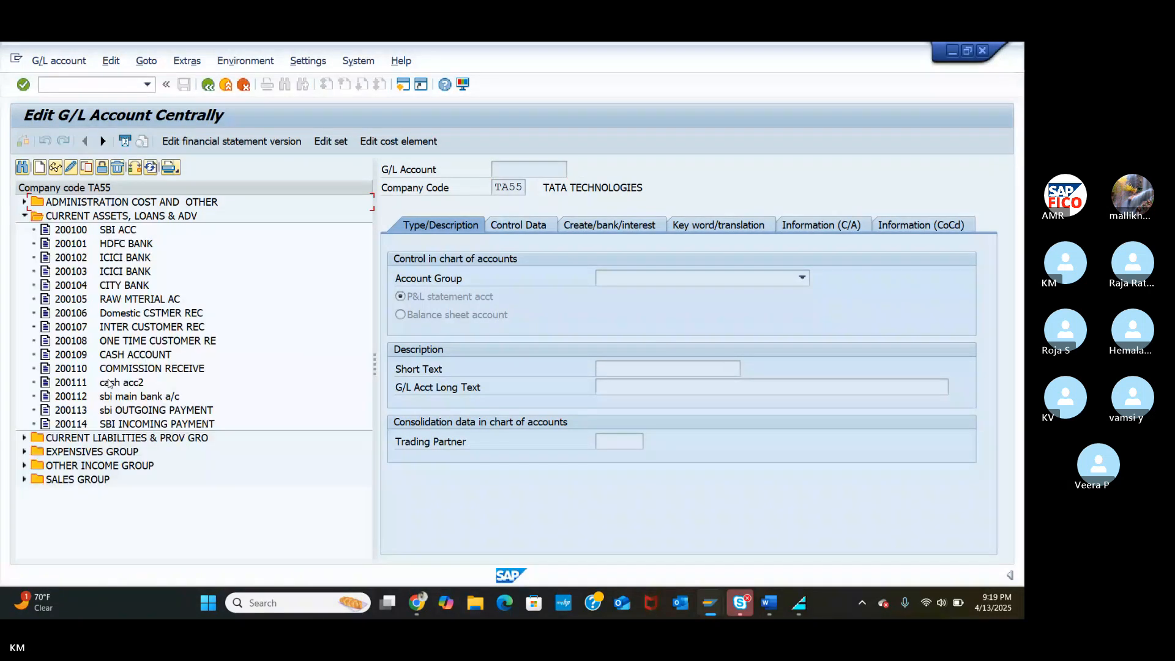
# Open G/L account 200112 (SBI main bank a/c) in change mode on its bank/interest settings.
pyautogui.doubleClick(73, 399)
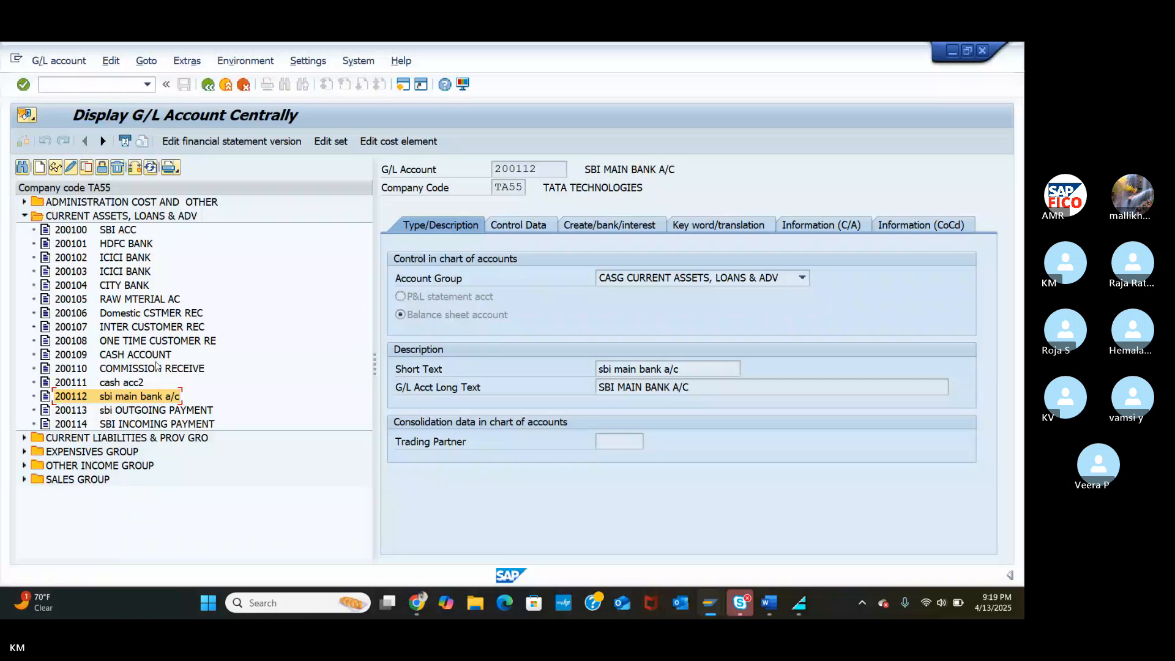
pyautogui.click(642, 232)
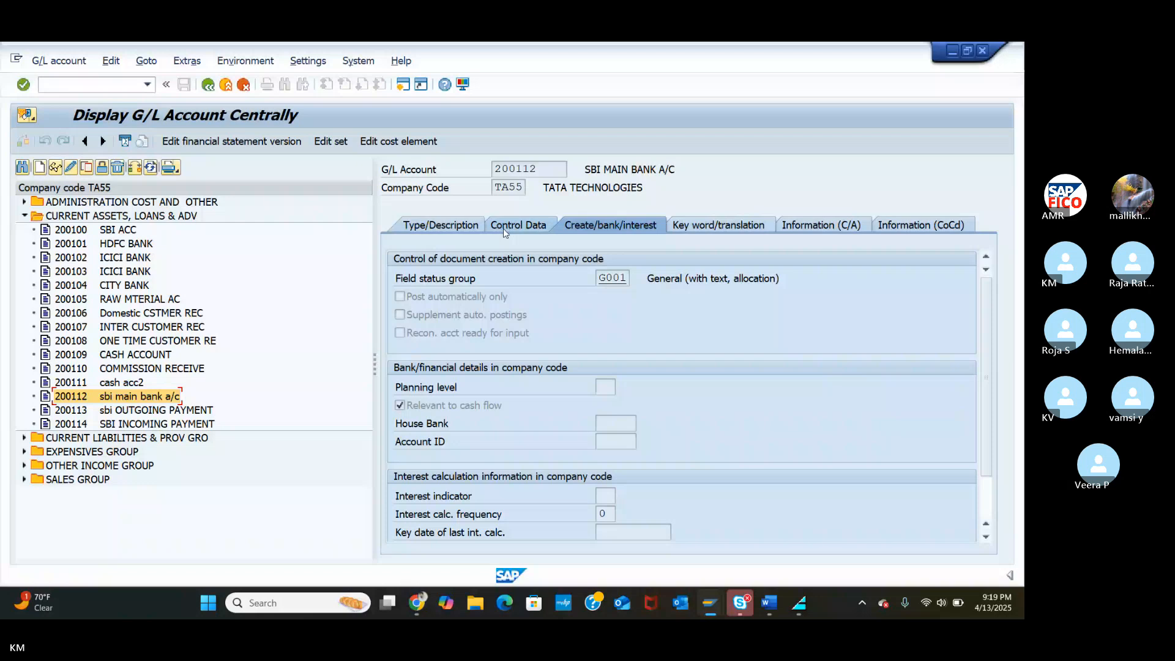
pyautogui.click(503, 229)
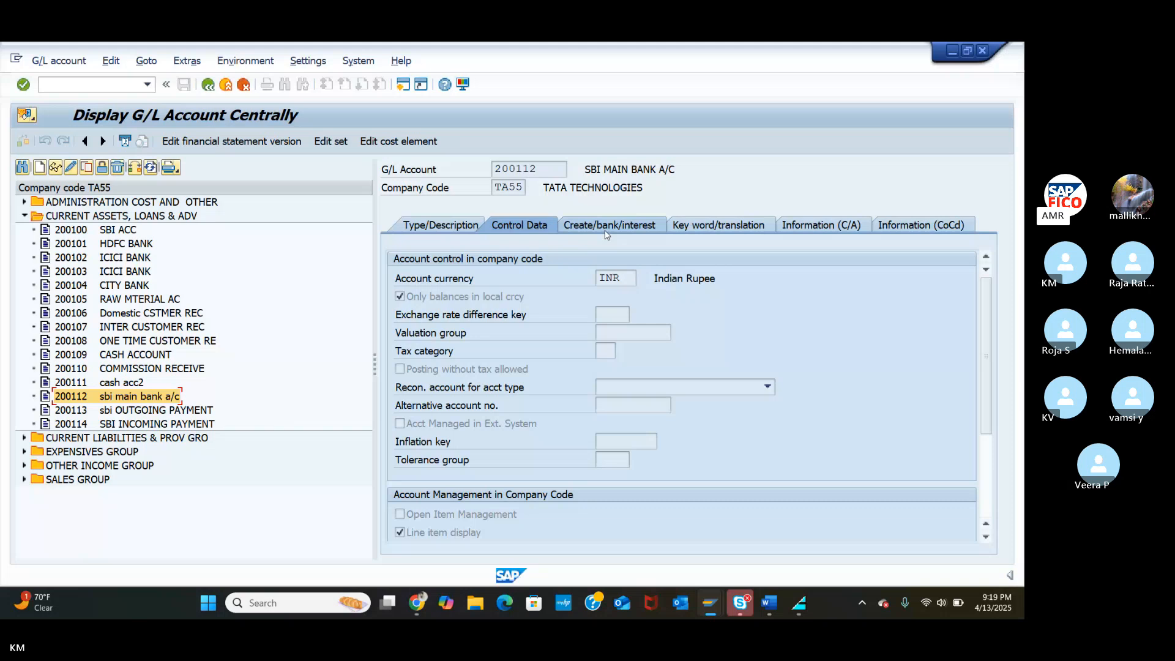
pyautogui.click(71, 169)
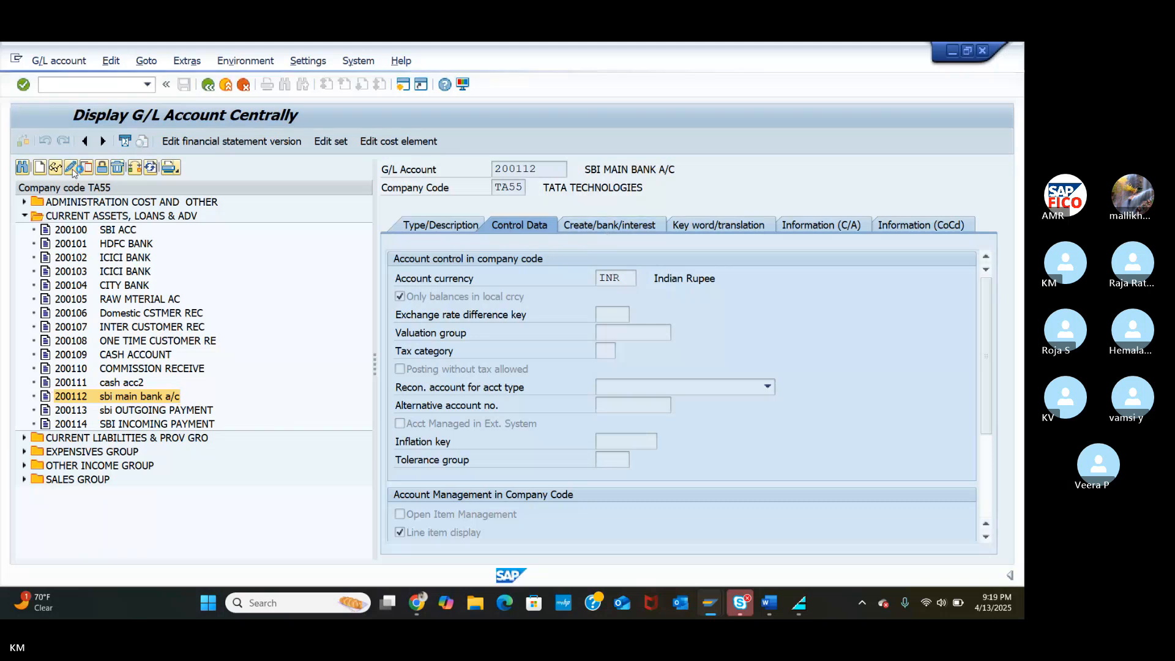
pyautogui.click(593, 227)
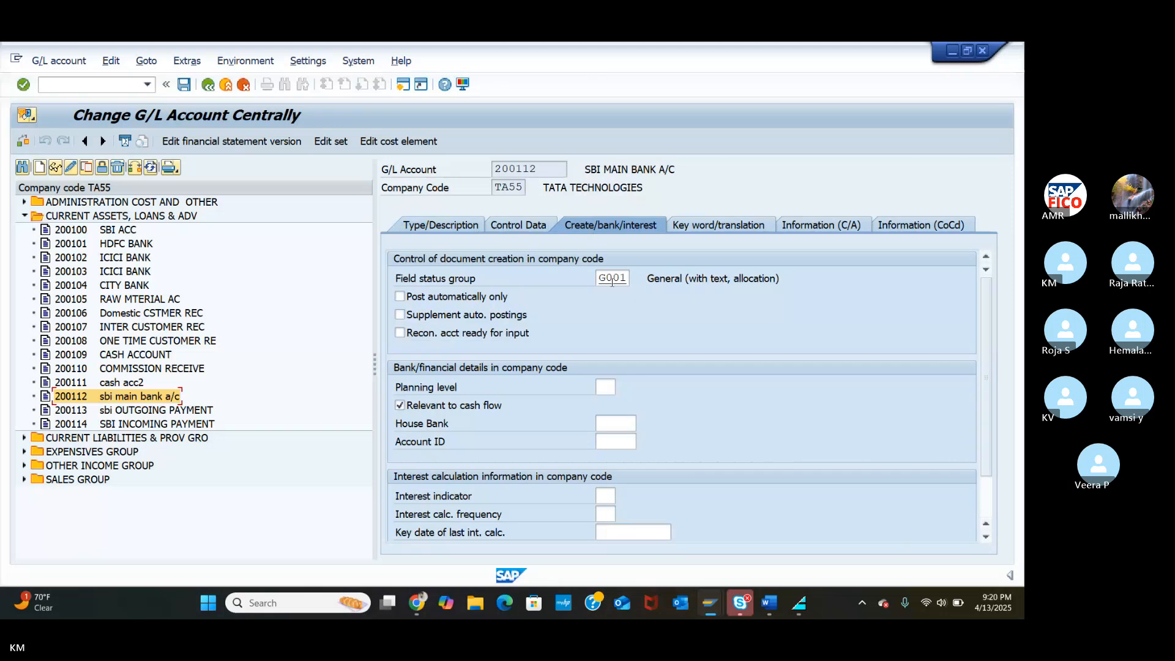
# Assign house bank SBIH and account ID SBIH to 200112 and save.
pyautogui.click(616, 426)
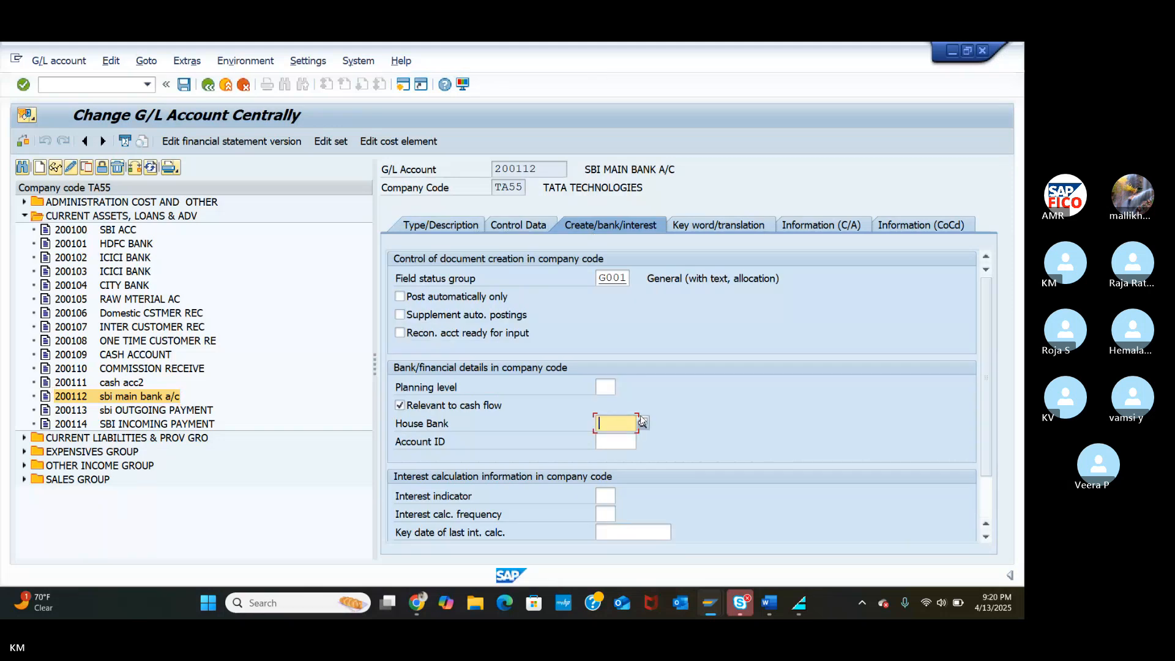
pyautogui.click(641, 421)
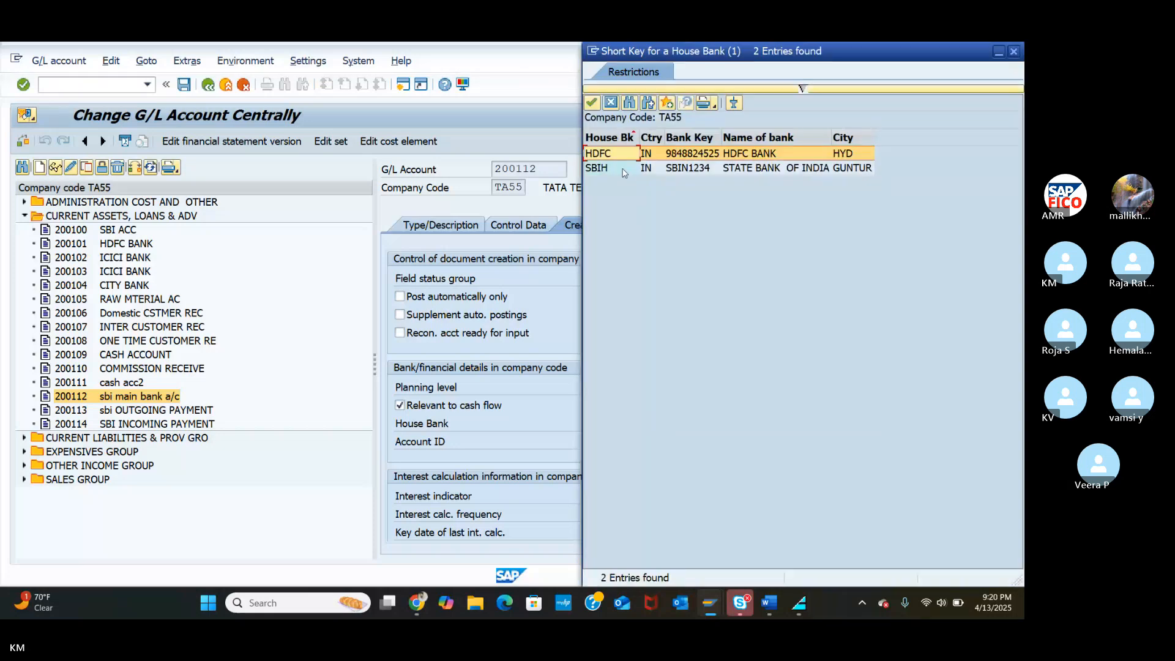
pyautogui.click(623, 170)
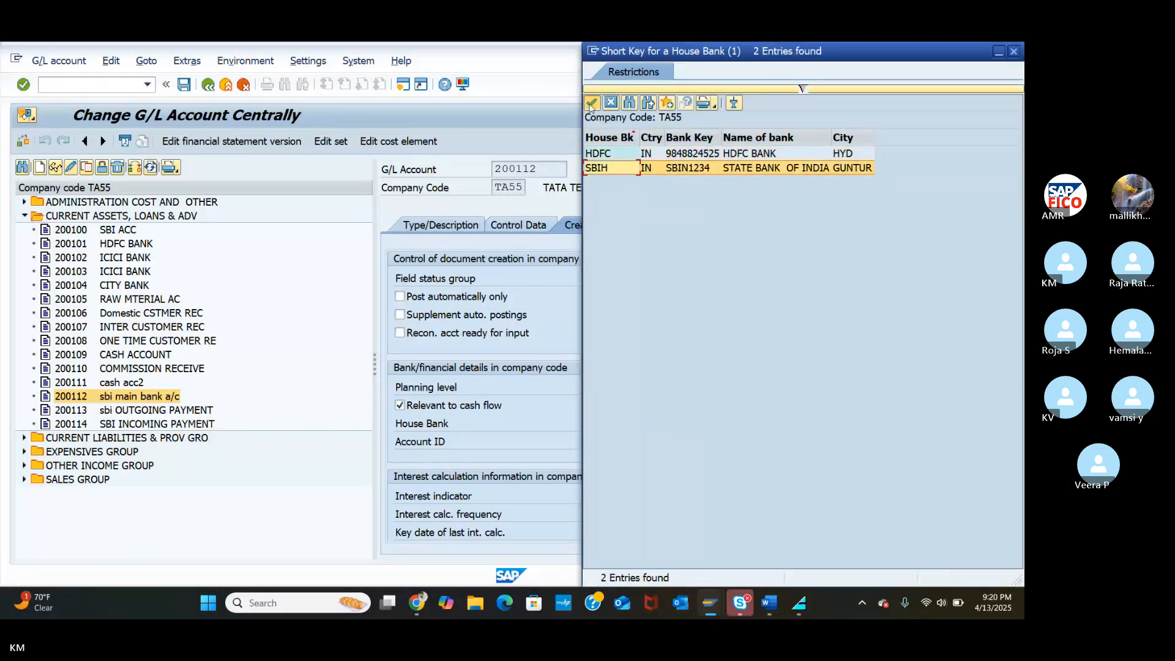
pyautogui.click(591, 104)
pyautogui.click(637, 442)
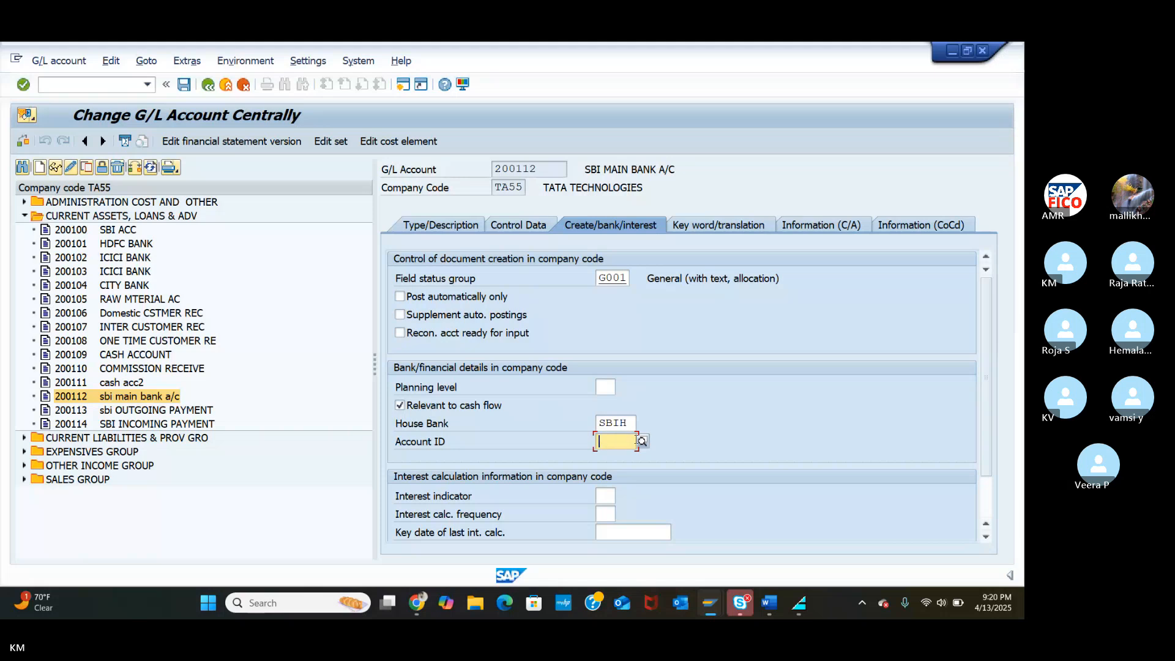
pyautogui.click(641, 440)
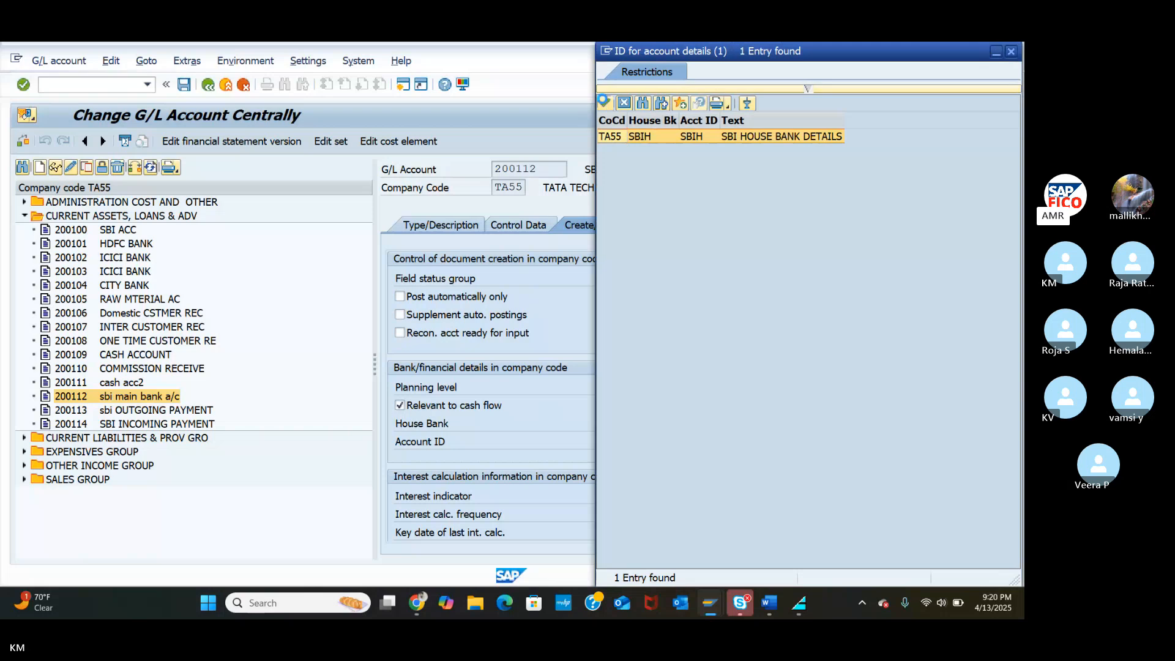
pyautogui.click(603, 101)
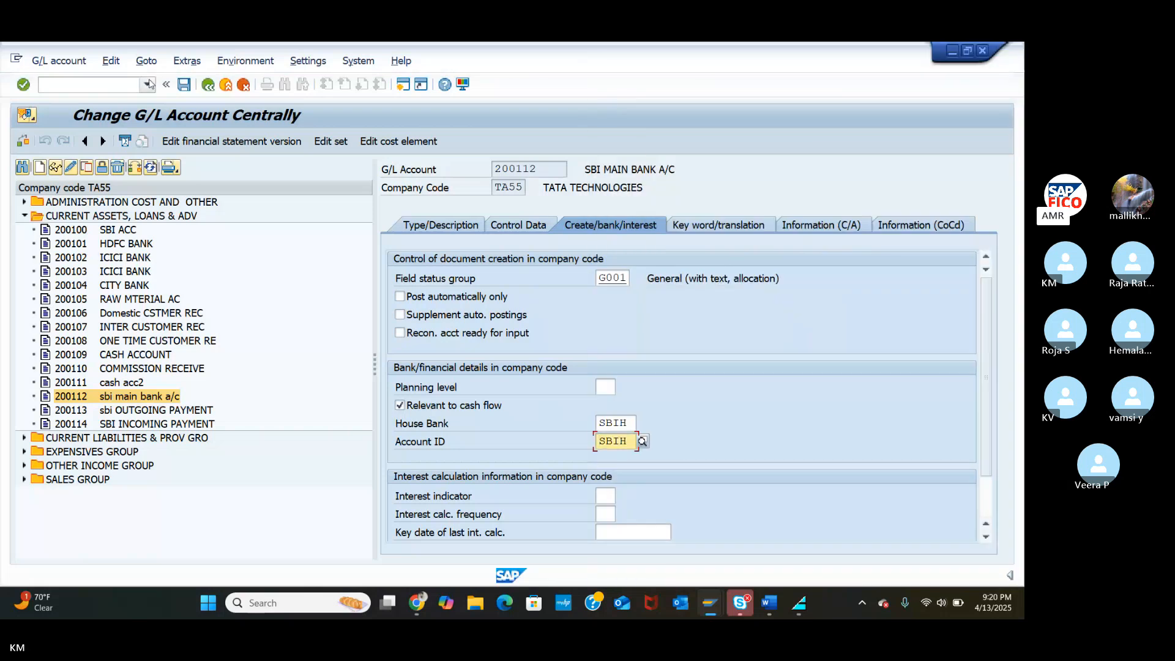
pyautogui.click(183, 85)
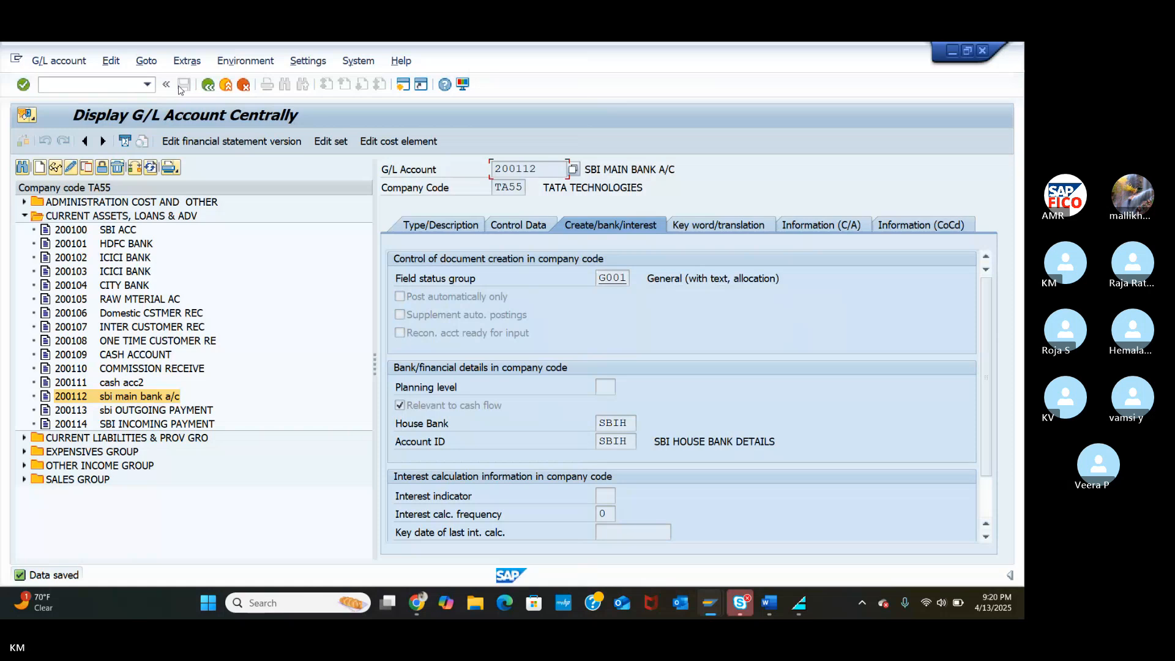
# Give account 200113 (SBI outgoing payment) house bank SBIH and account ID SBIH, then save.
pyautogui.doubleClick(85, 411)
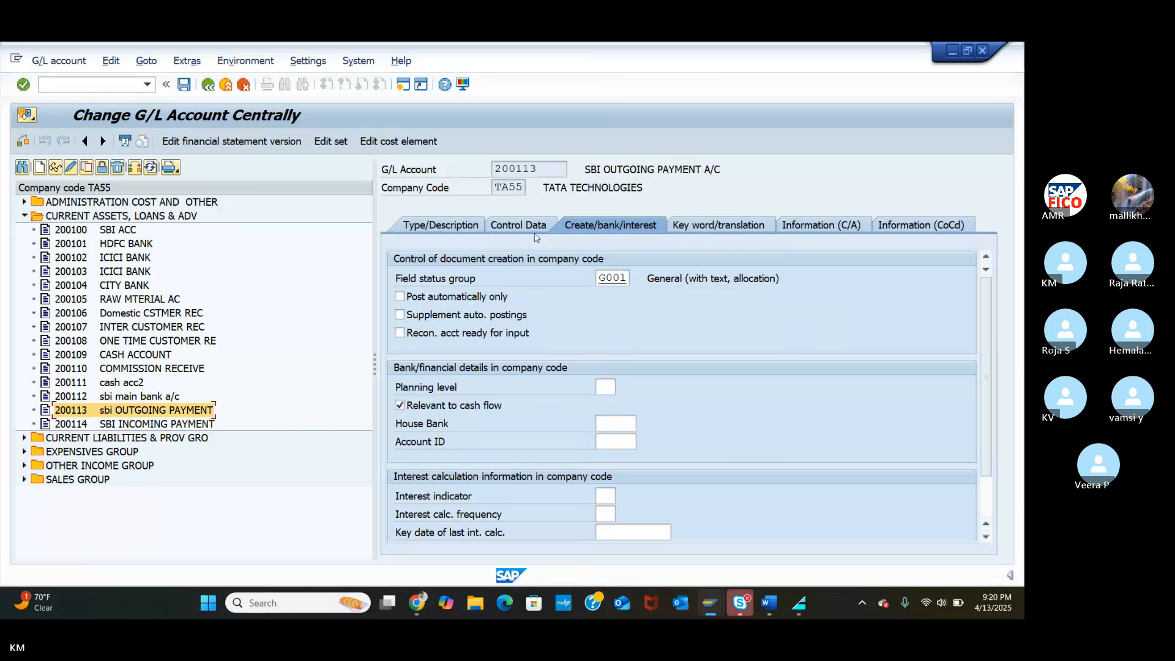
pyautogui.click(591, 228)
pyautogui.click(610, 427)
pyautogui.click(641, 422)
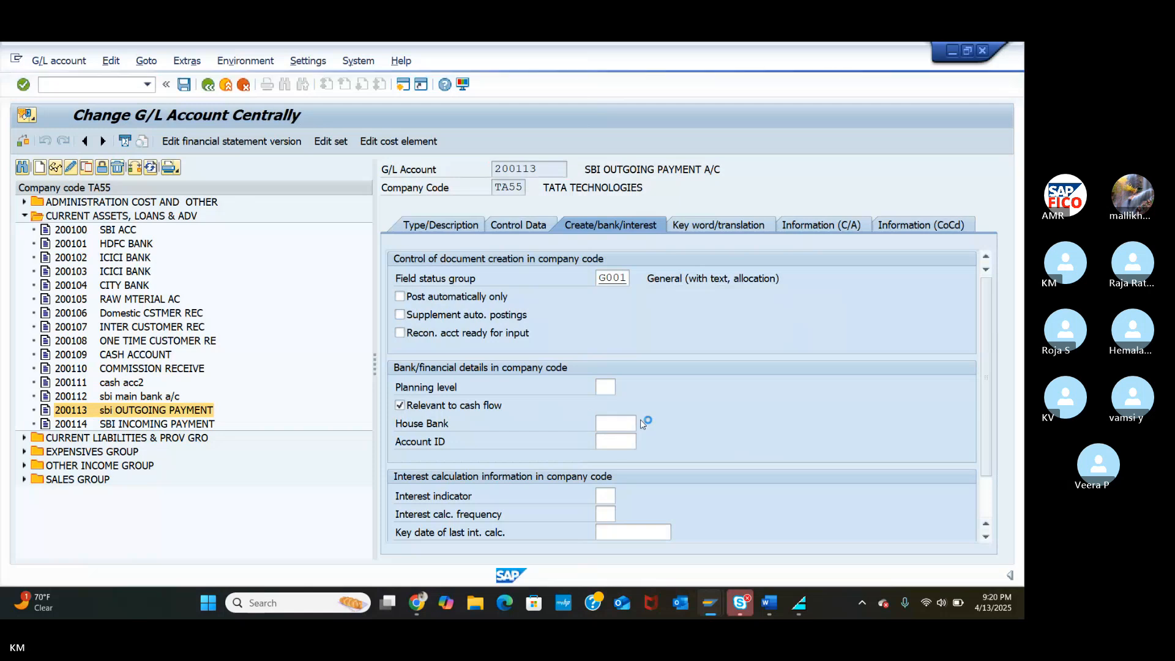
pyautogui.click(601, 168)
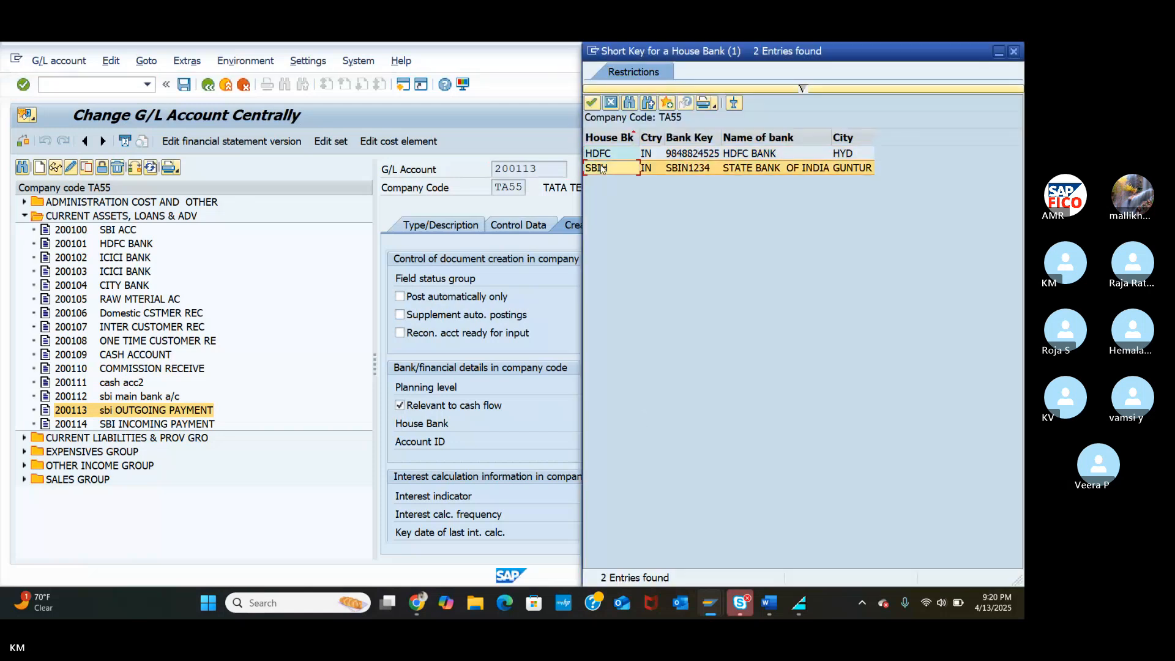
pyautogui.click(591, 102)
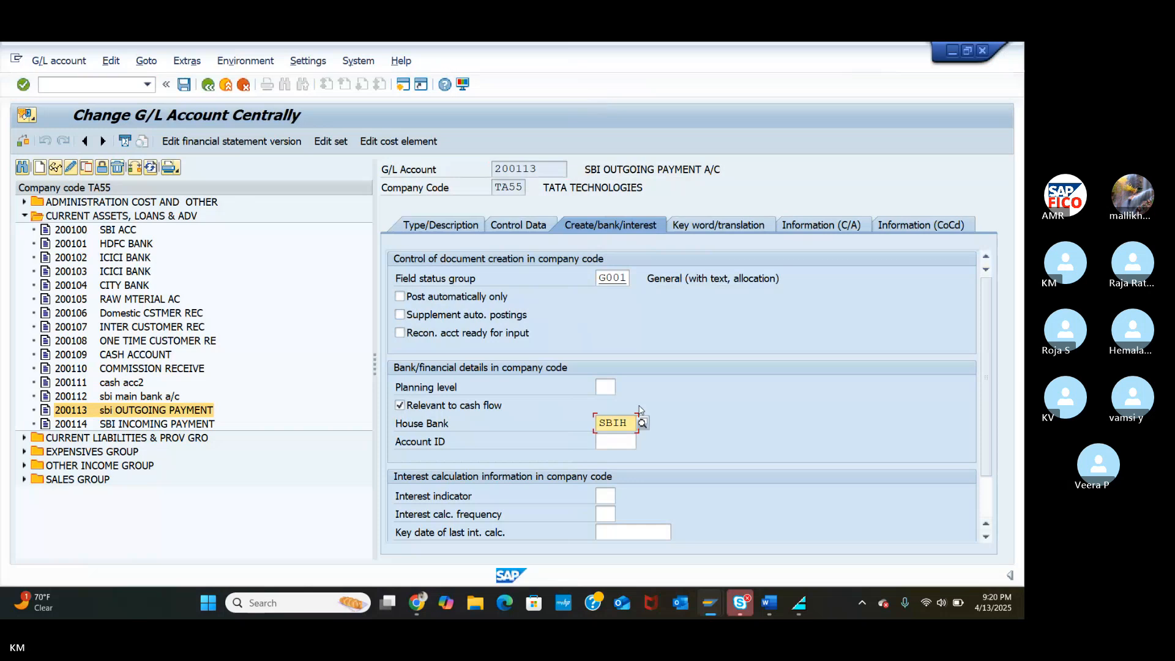
pyautogui.click(612, 442)
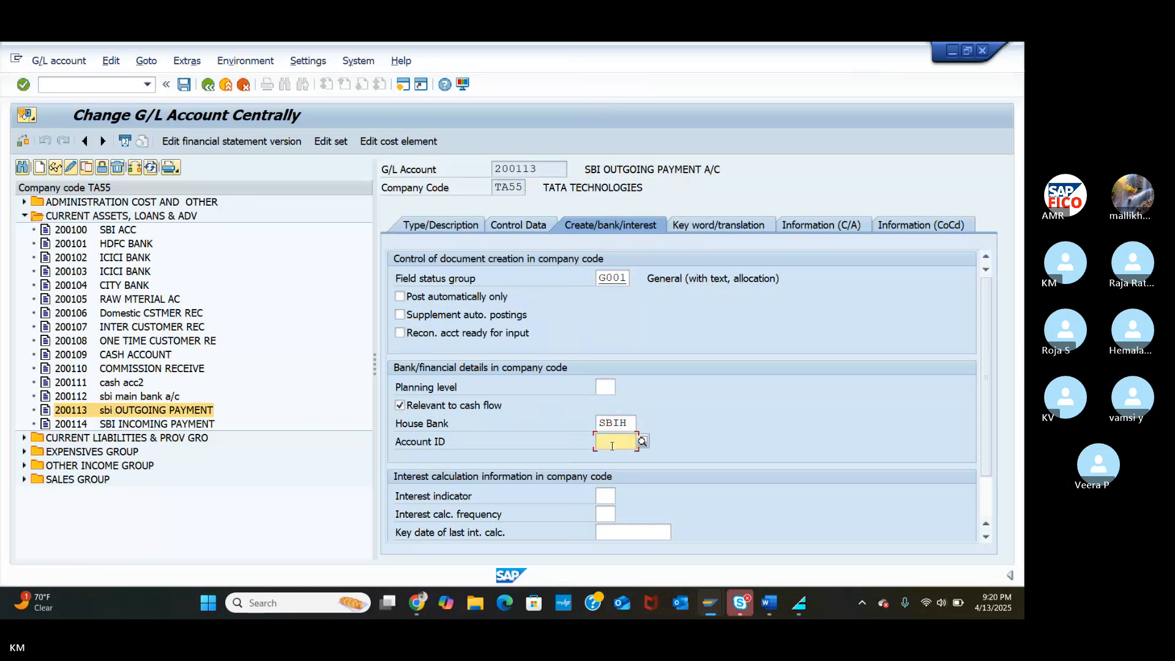
pyautogui.click(643, 440)
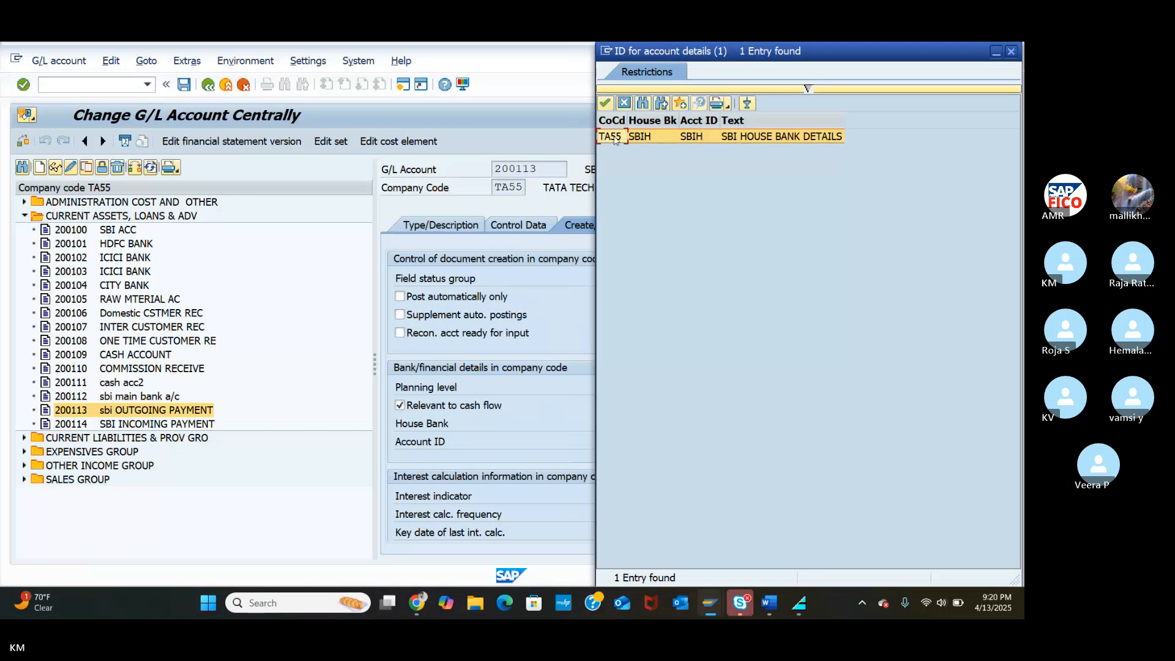
pyautogui.doubleClick(615, 137)
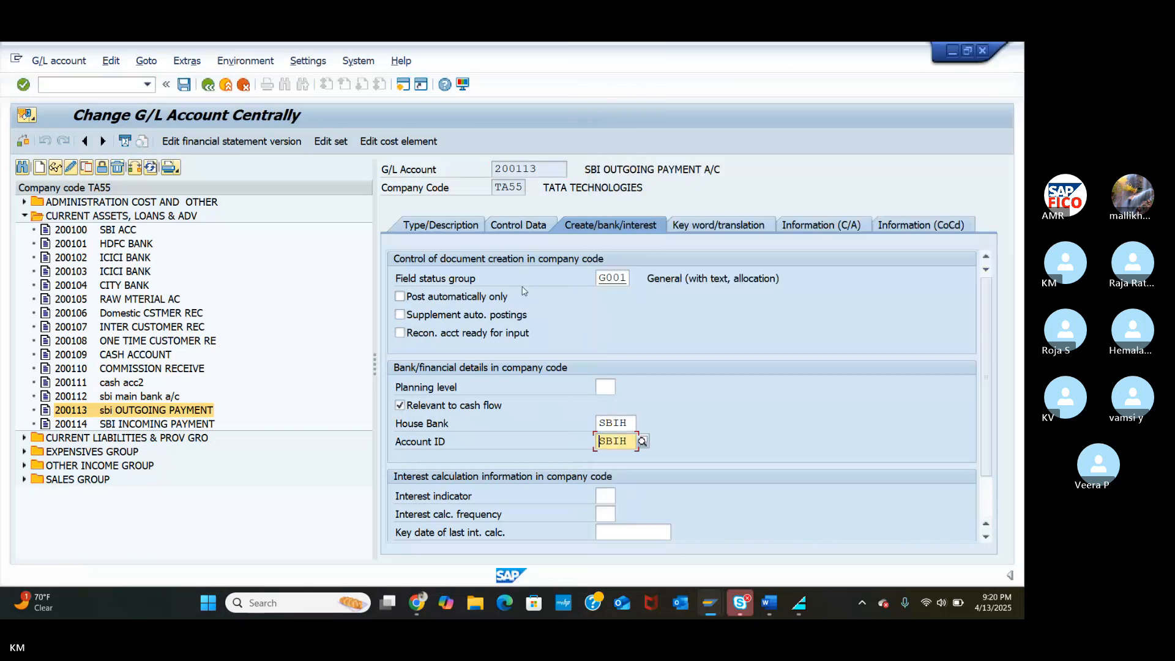
pyautogui.click(185, 86)
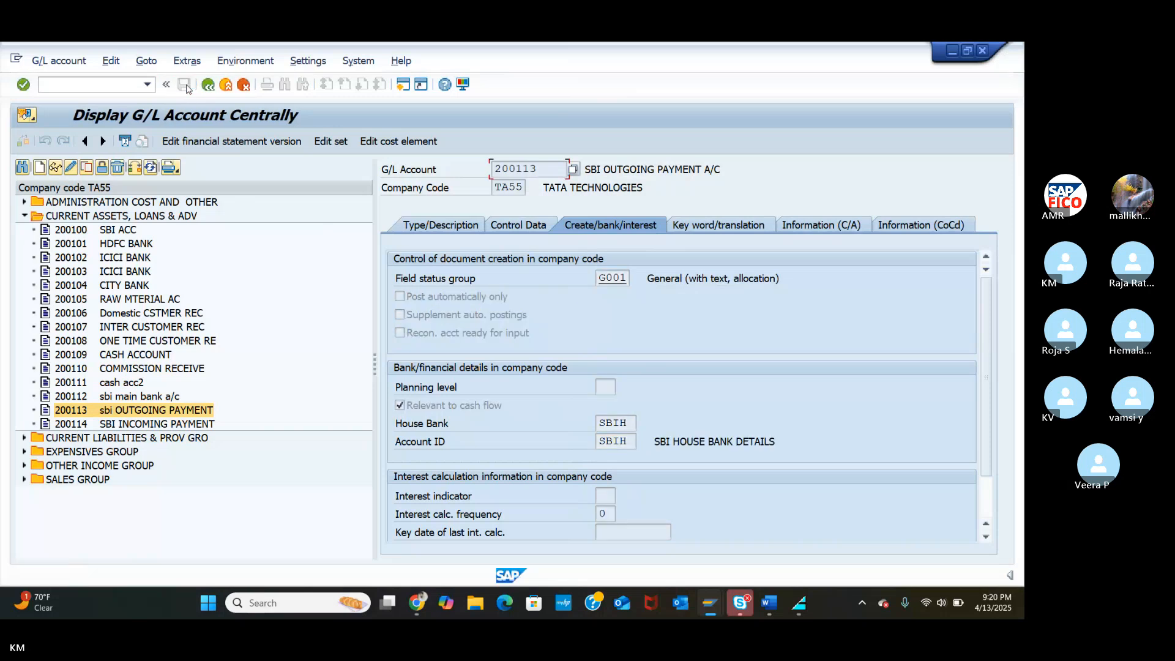
# Link account 200114 (SBI incoming payment) to house bank SBIH with account ID SBIH and save.
pyautogui.doubleClick(91, 424)
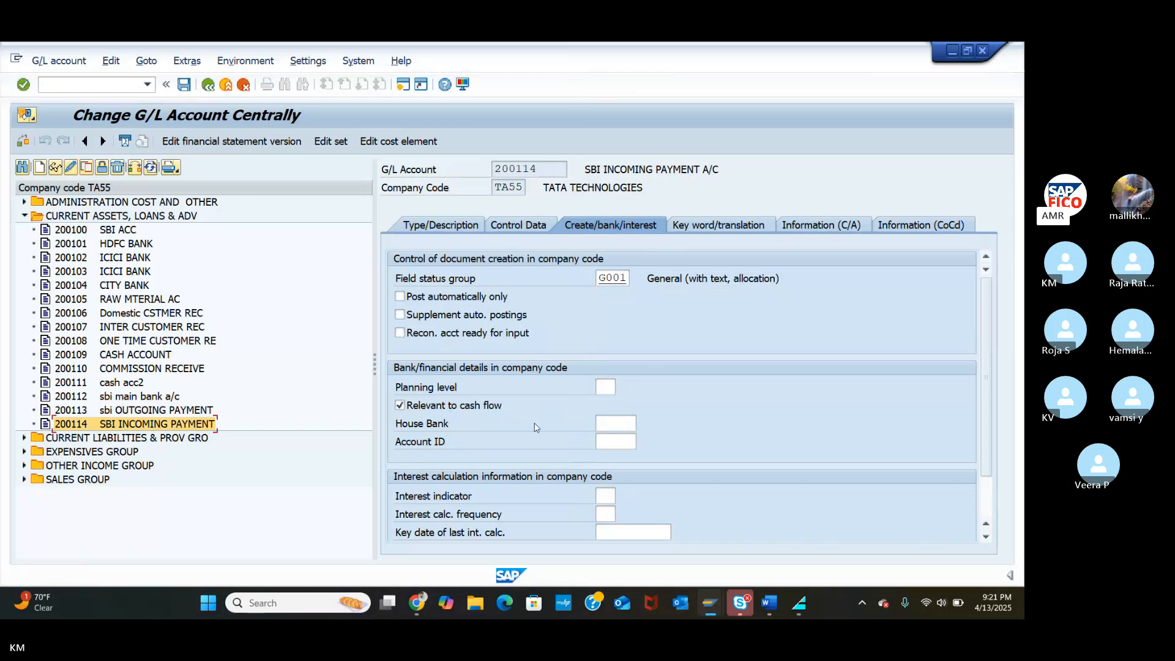
pyautogui.click(622, 427)
pyautogui.click(647, 427)
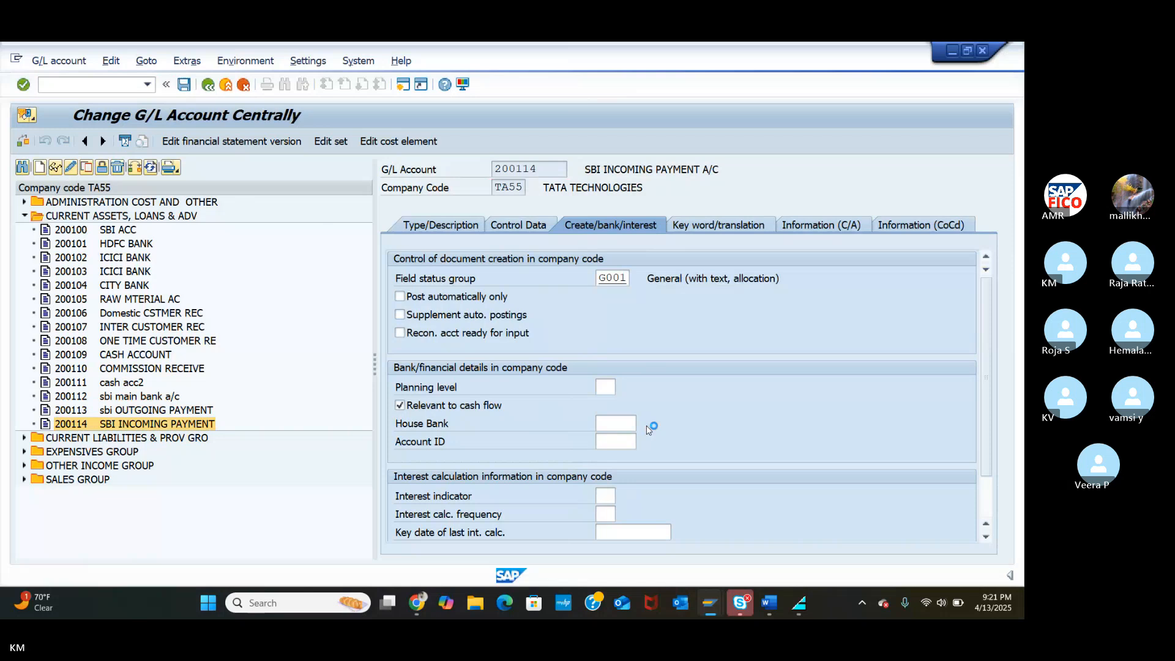
pyautogui.click(612, 169)
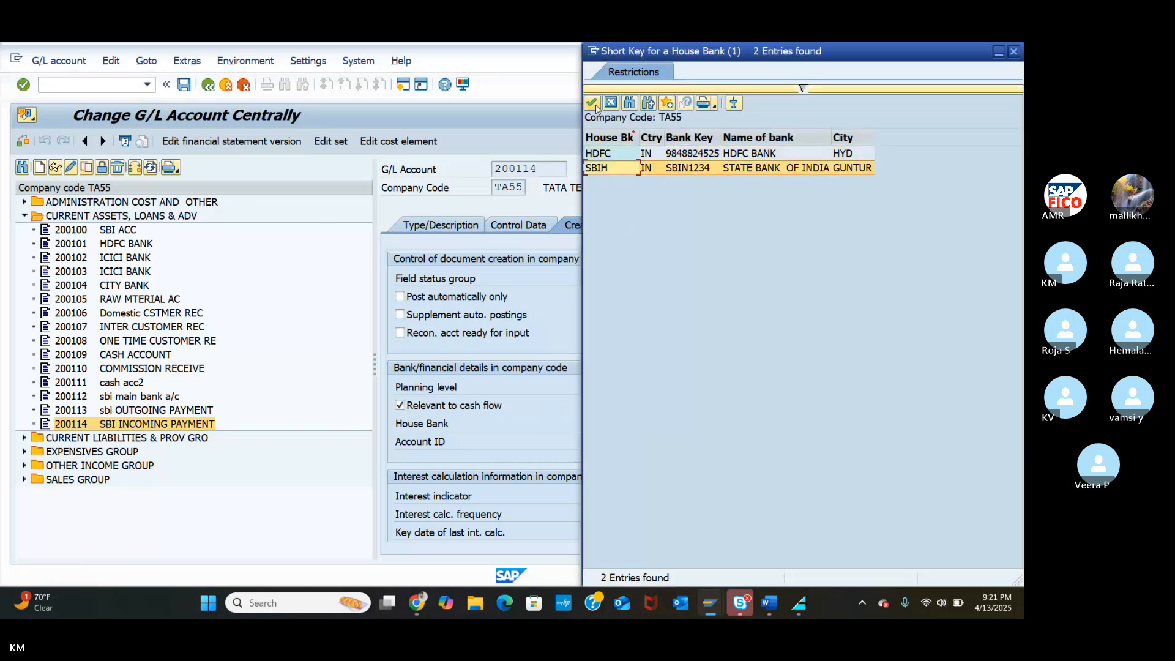
pyautogui.click(594, 104)
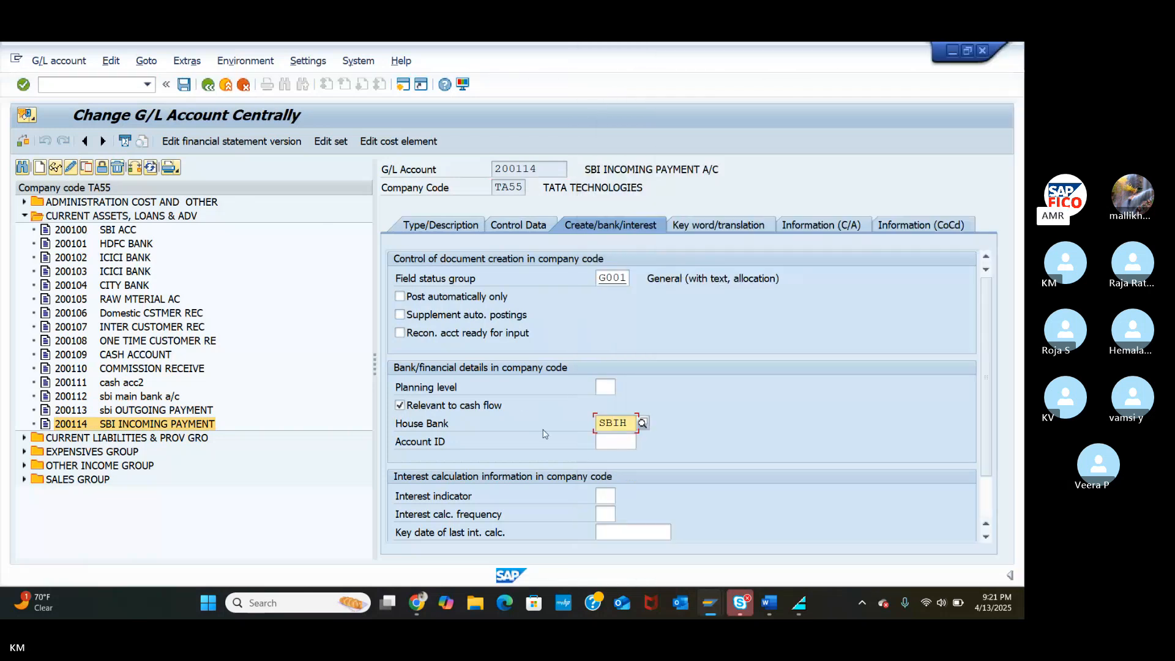
pyautogui.click(608, 440)
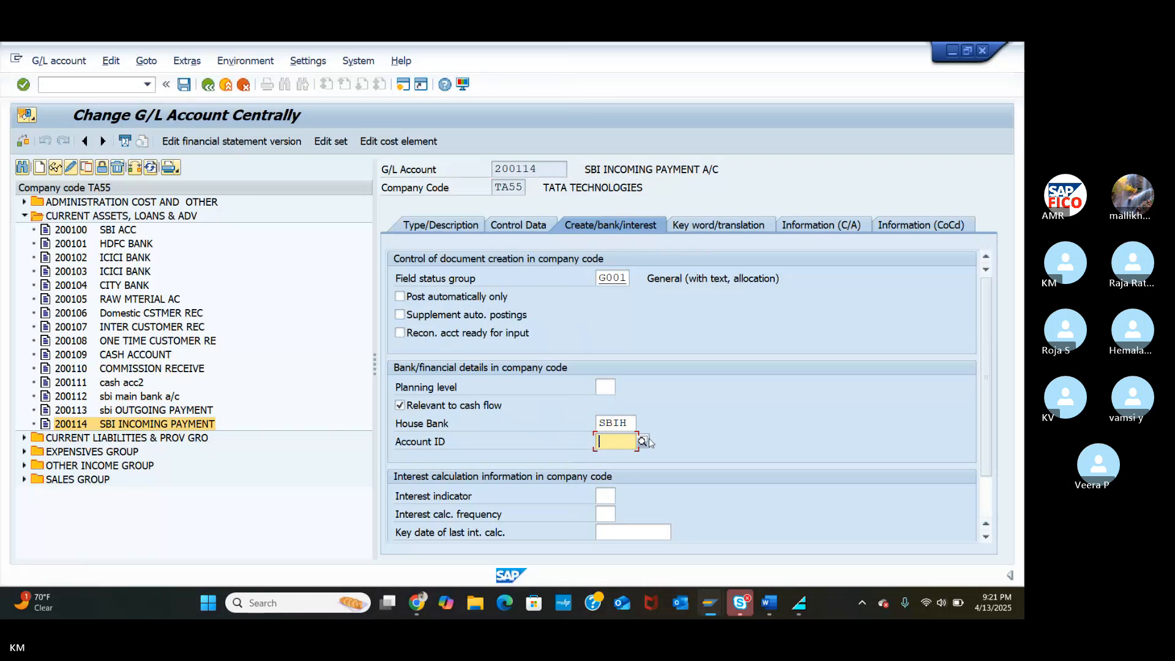
pyautogui.click(641, 442)
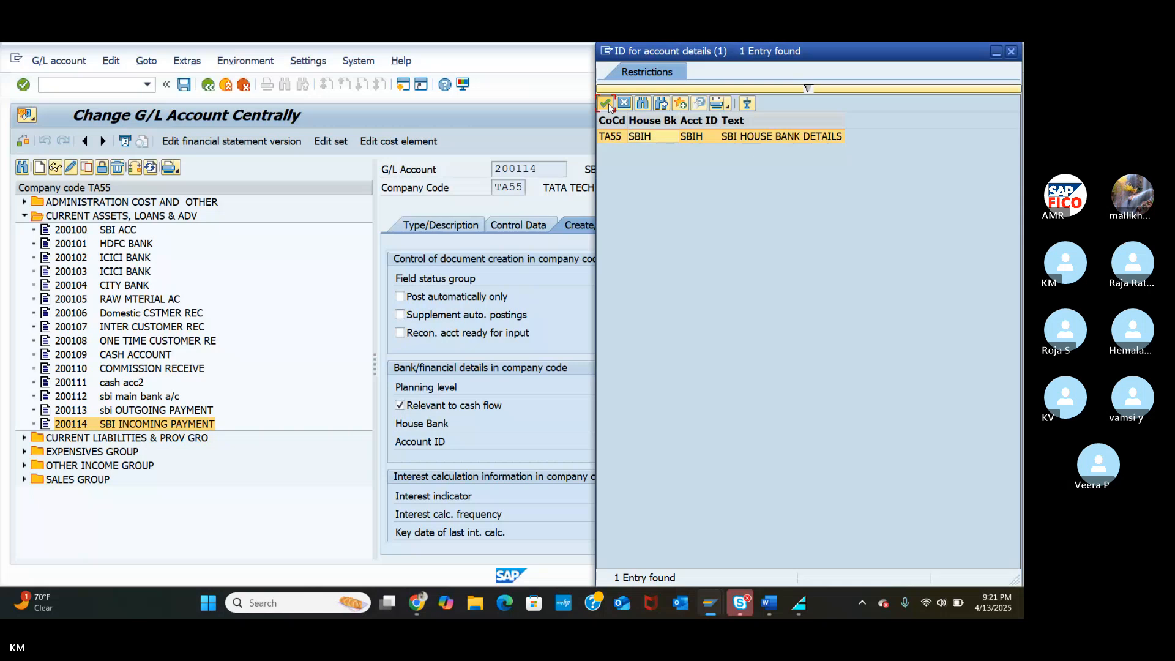
pyautogui.click(607, 104)
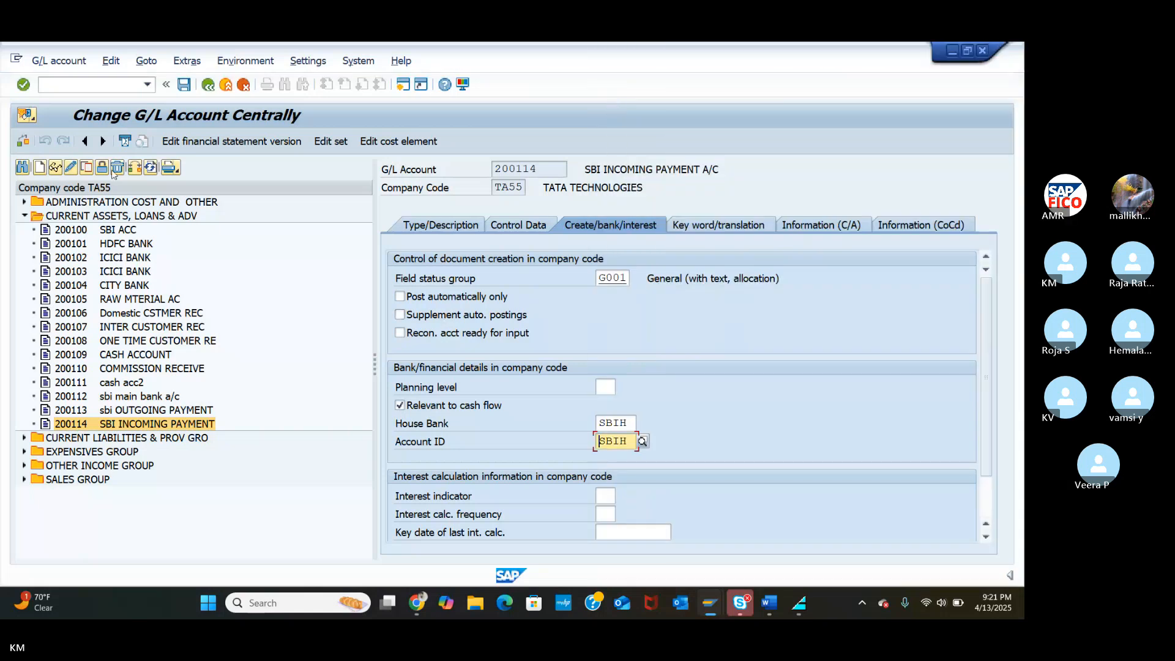
pyautogui.click(183, 85)
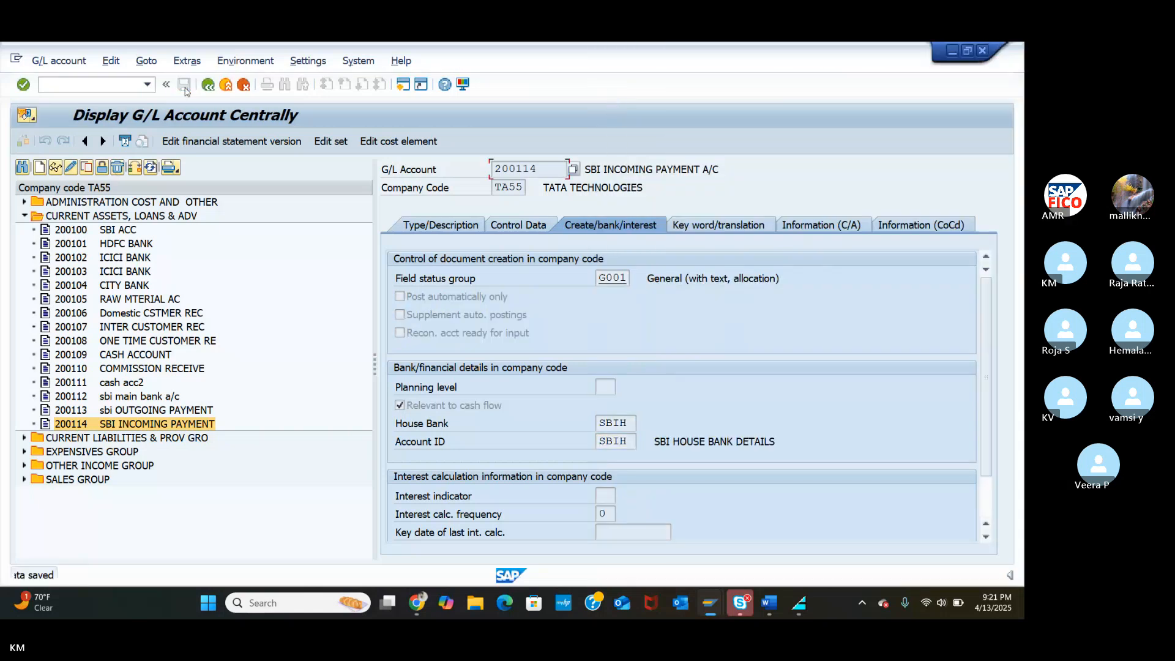
pyautogui.click(416, 604)
# Back in the Skype meeting, close the slide and select the house bank classification chat message.
pyautogui.click(377, 572)
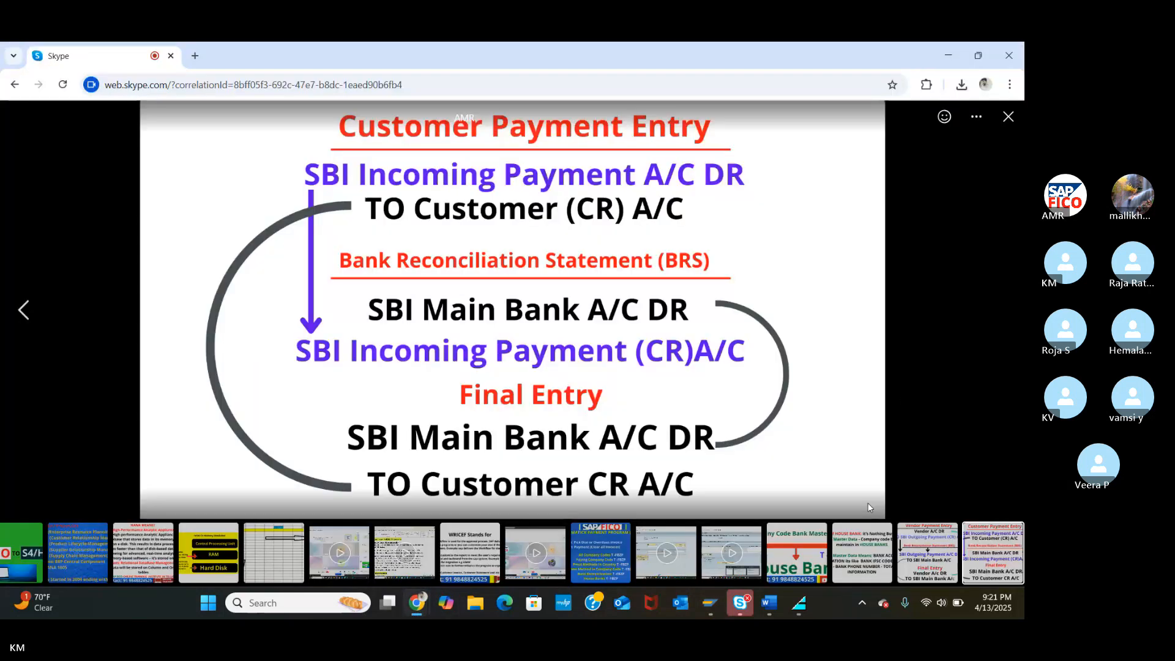
pyautogui.click(1008, 117)
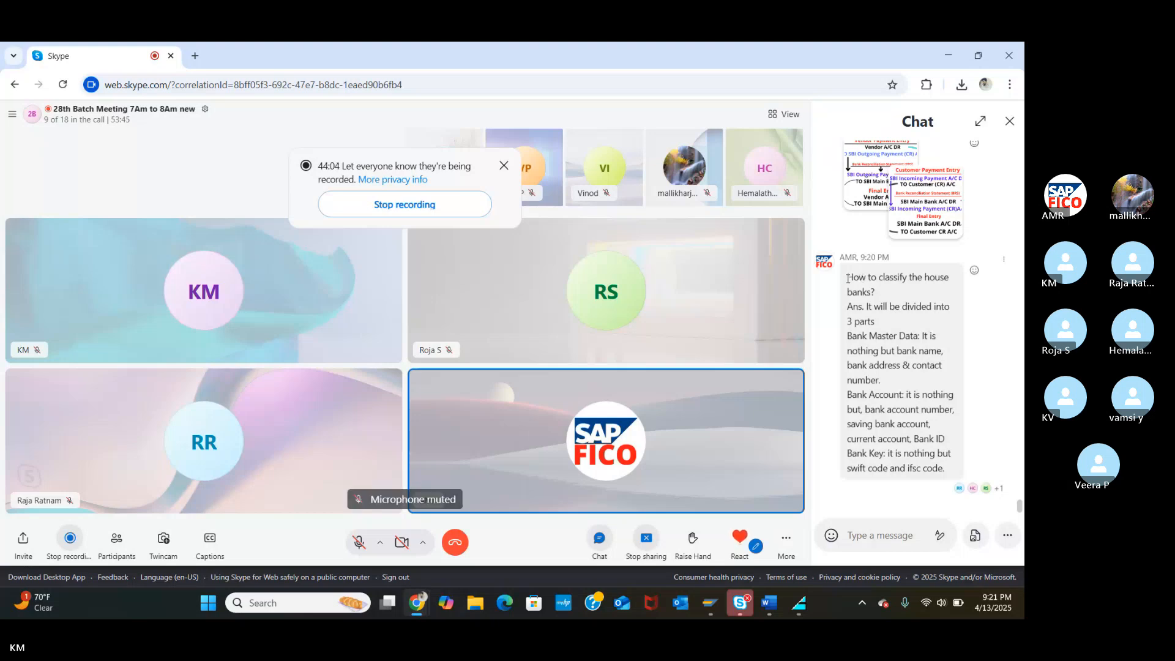
pyautogui.moveTo(847, 279); pyautogui.dragTo(945, 470)
pyautogui.hotkey('ctrl', 'c')
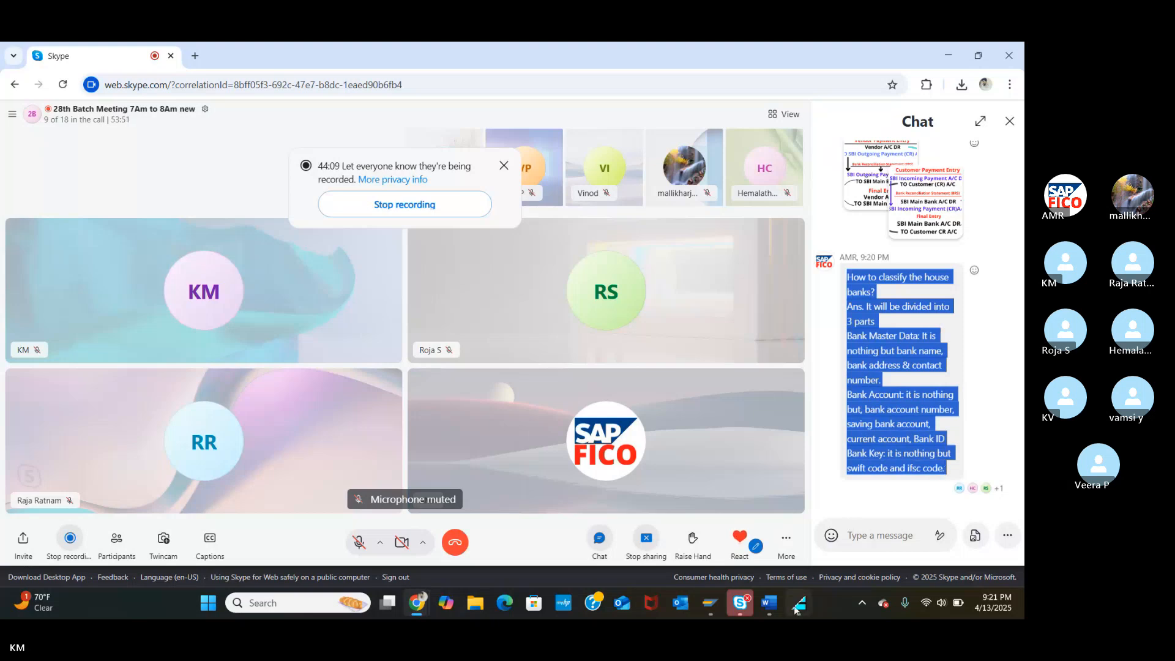
# Paste the house bank classification notes below the last entry of HOUSE BANK & ZERO BALANCE.
pyautogui.moveTo(783, 613)
pyautogui.click(840, 536)
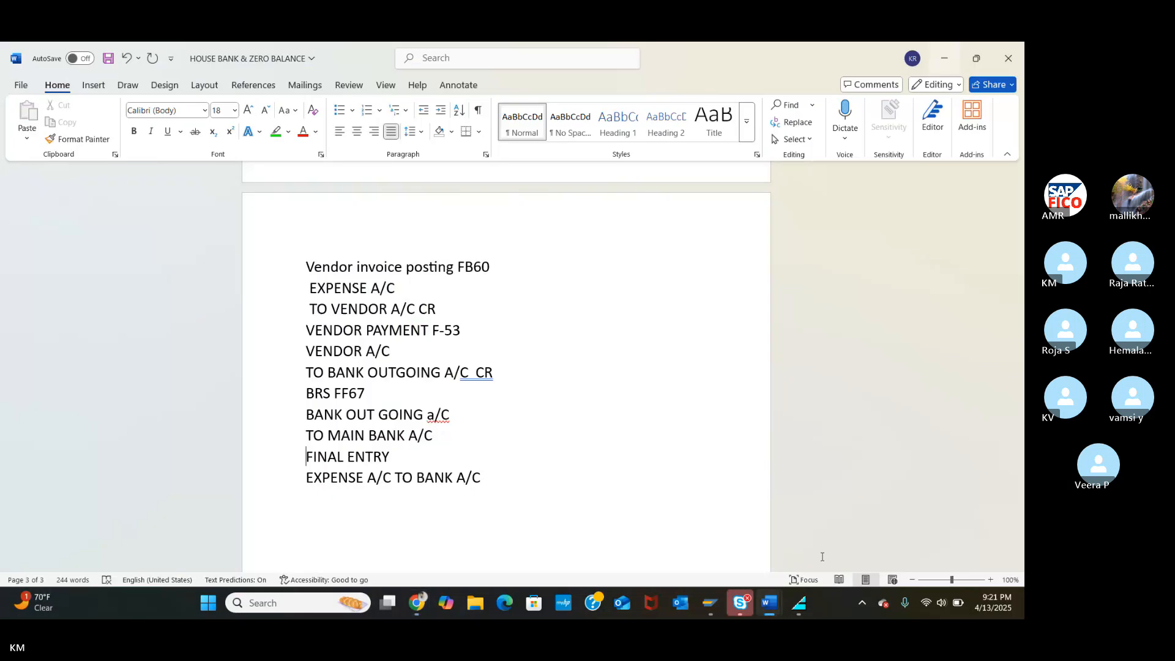
pyautogui.scroll(5, 695, 471)
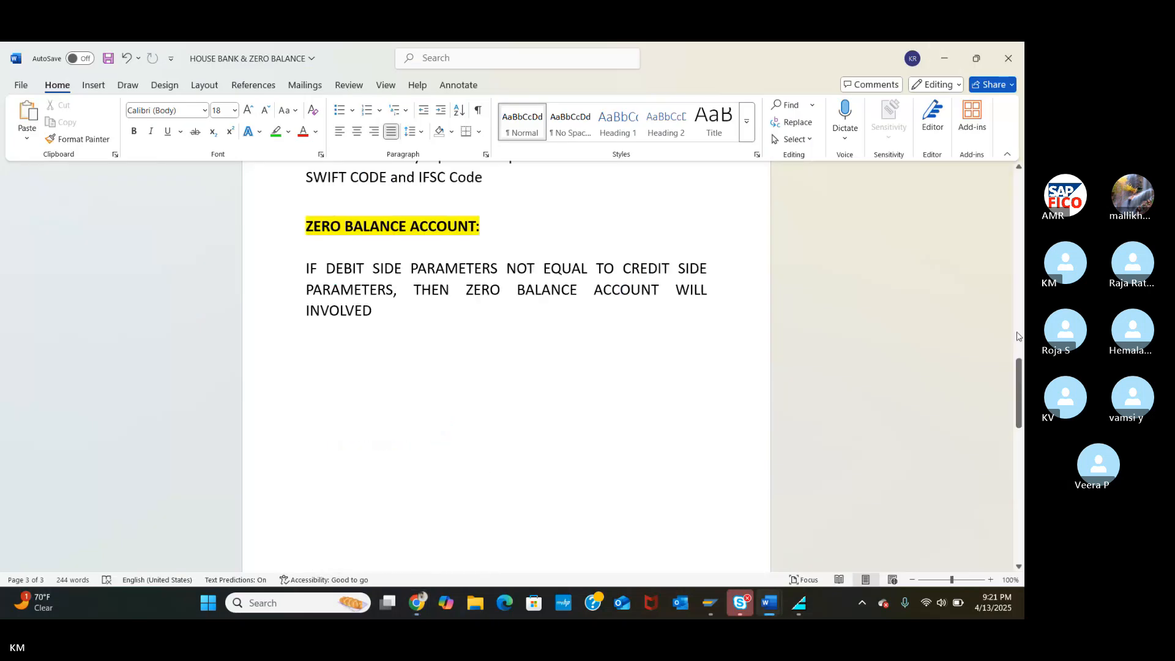
pyautogui.scroll(-6, 630, 477)
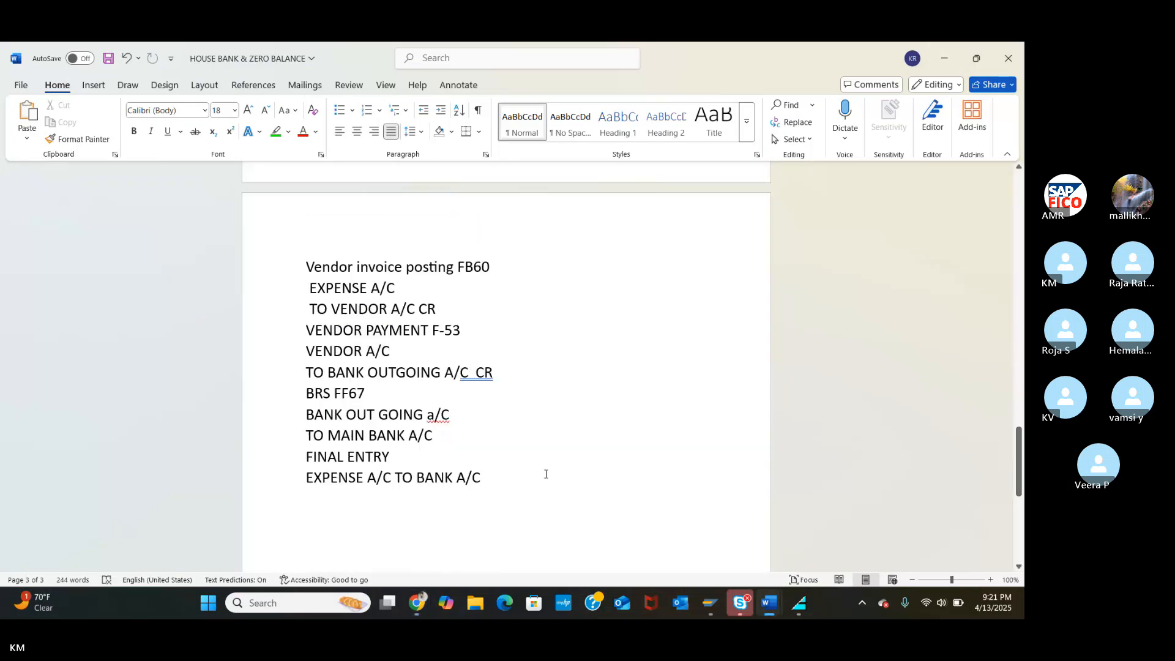
pyautogui.press('Return')
pyautogui.press('Return')
pyautogui.press('Return')
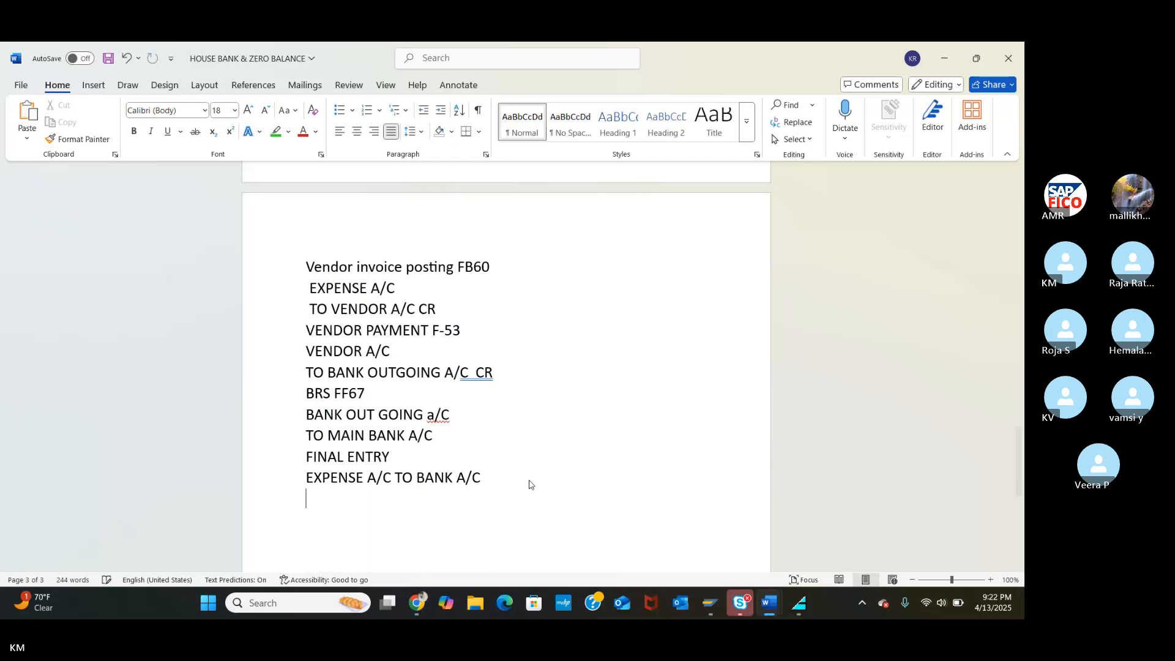
pyautogui.hotkey('ctrl', 'v')
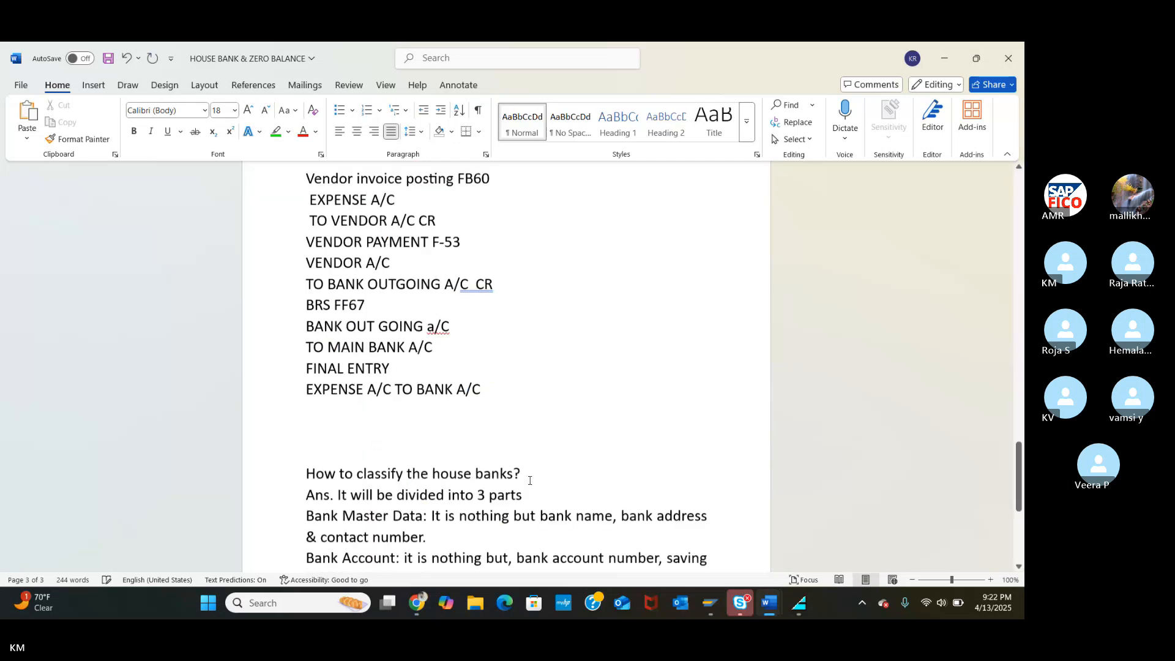
pyautogui.scroll(-3, 530, 481)
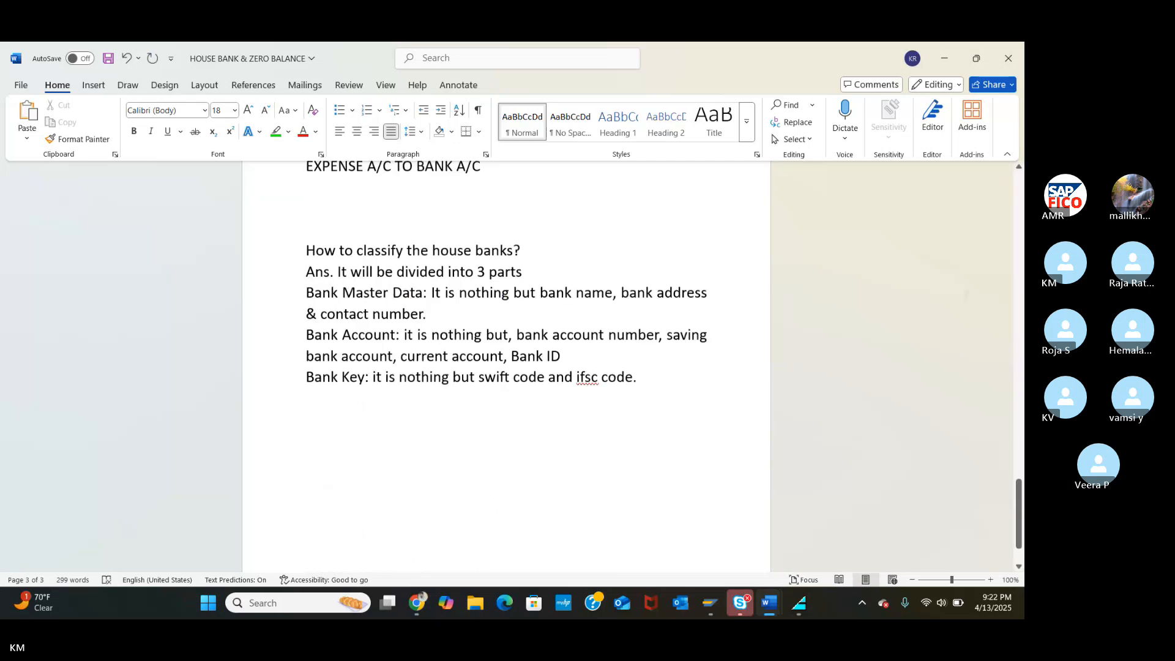
pyautogui.scroll(-1, 637, 358)
pyautogui.scroll(1, 636, 358)
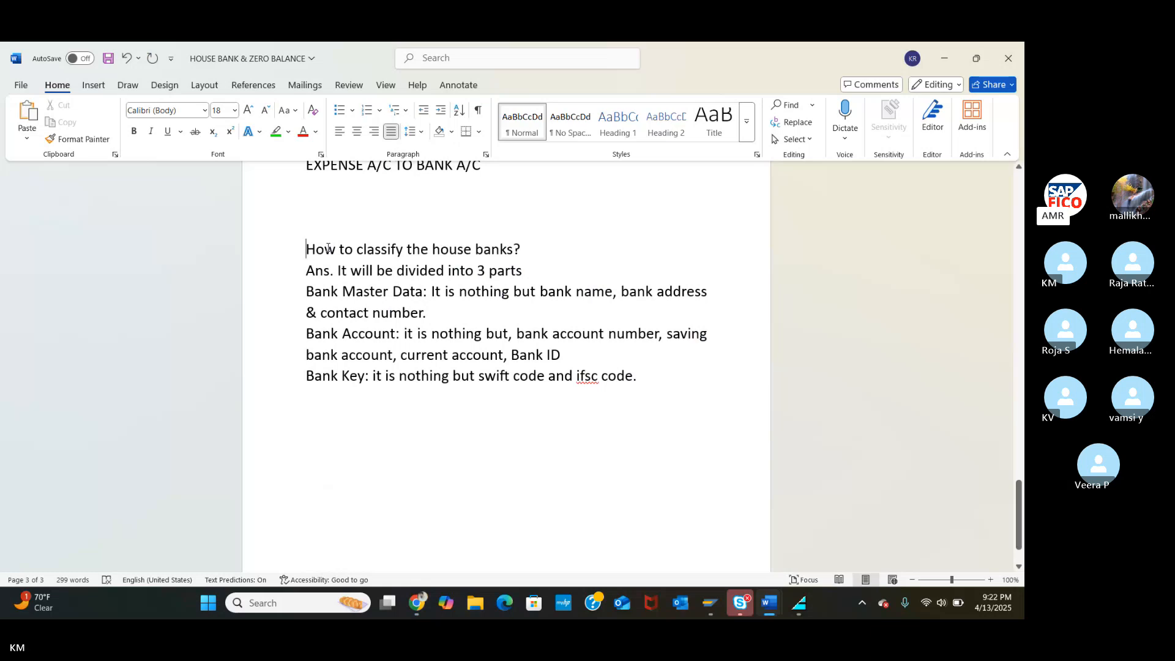
# Highlight the classification question green and colour Bank Master Data, Bank Account, Bank Key red.
pyautogui.moveTo(307, 249); pyautogui.dragTo(535, 264)
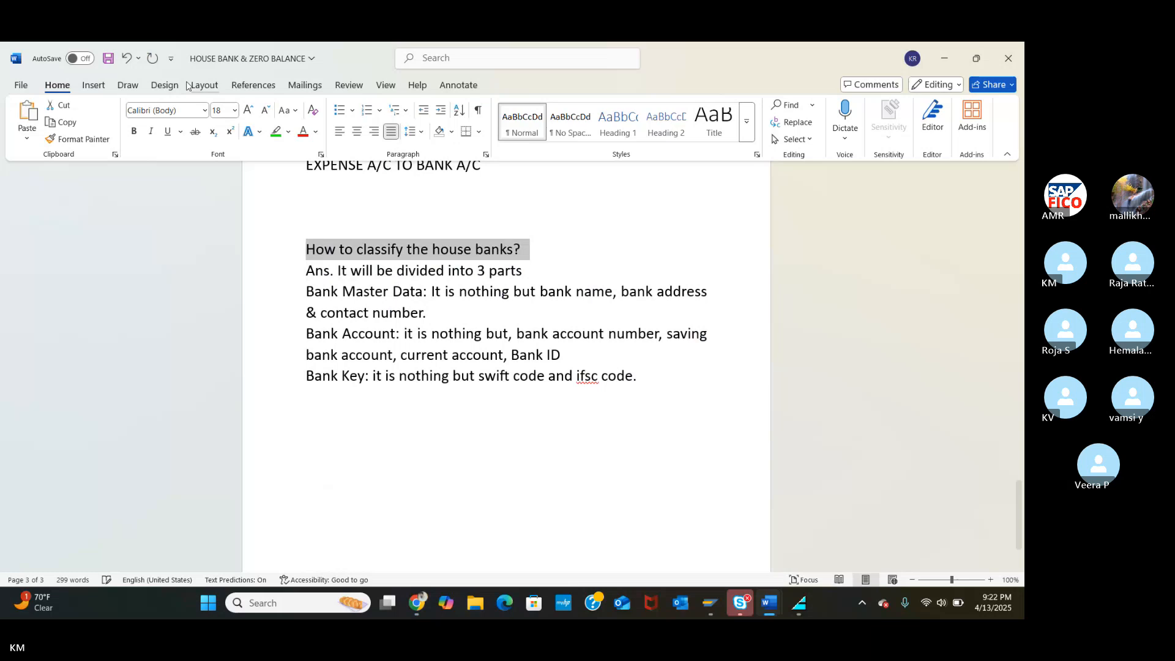
pyautogui.click(274, 131)
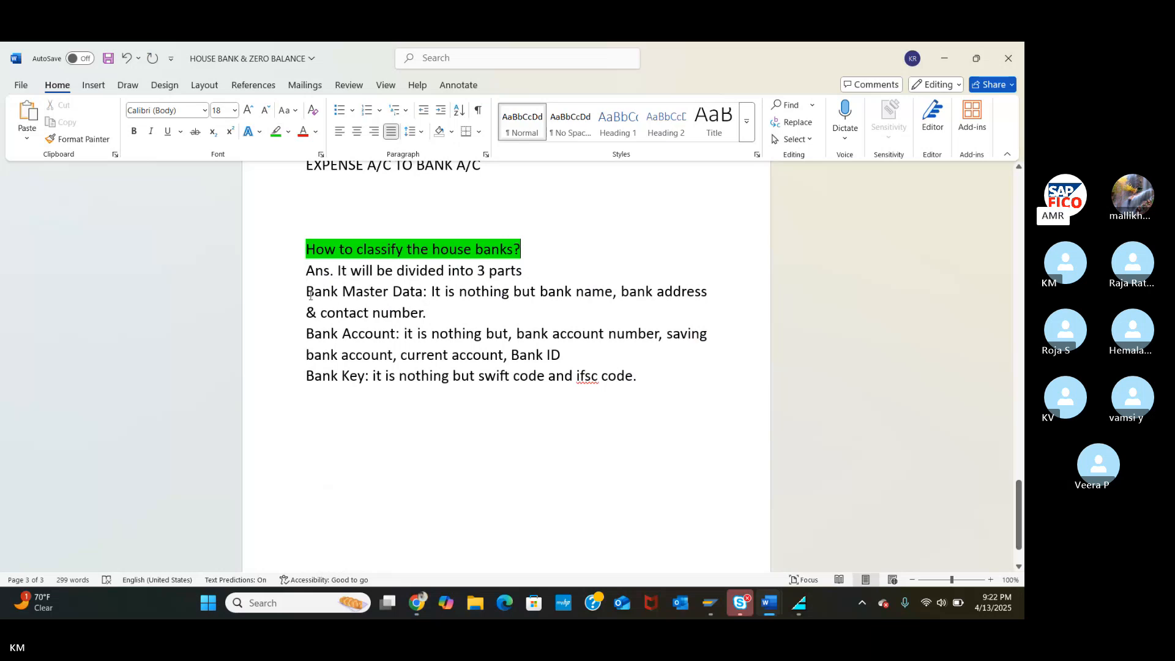
pyautogui.moveTo(308, 293); pyautogui.dragTo(426, 292)
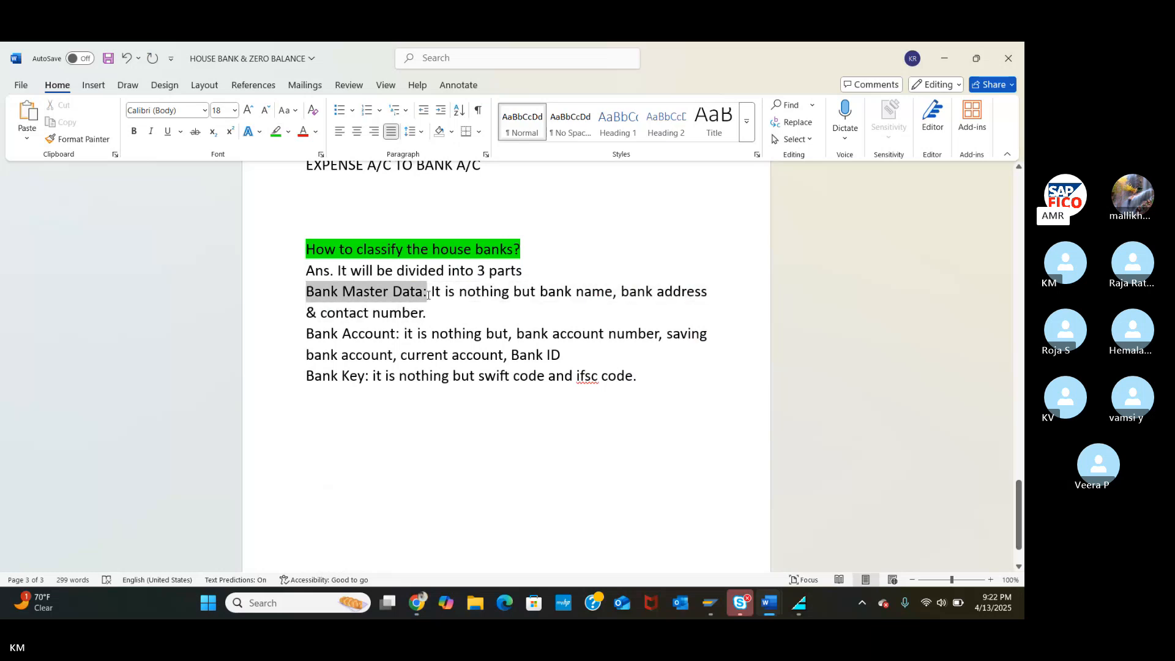
pyautogui.click(303, 134)
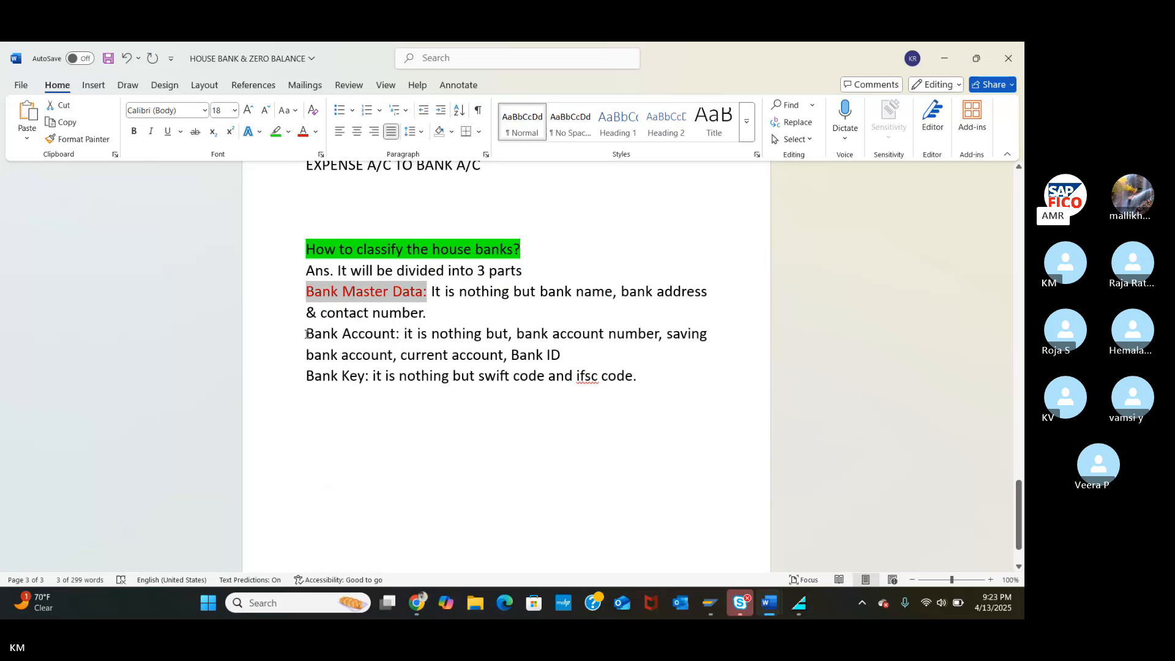
pyautogui.moveTo(306, 334); pyautogui.dragTo(395, 333)
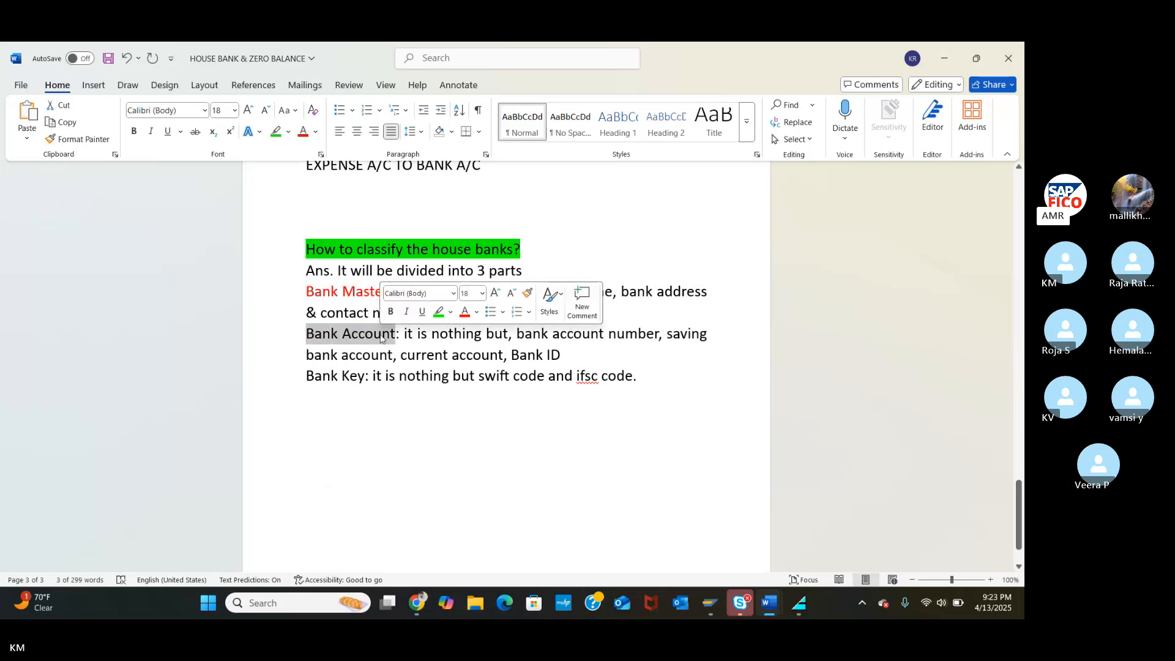
pyautogui.click(303, 132)
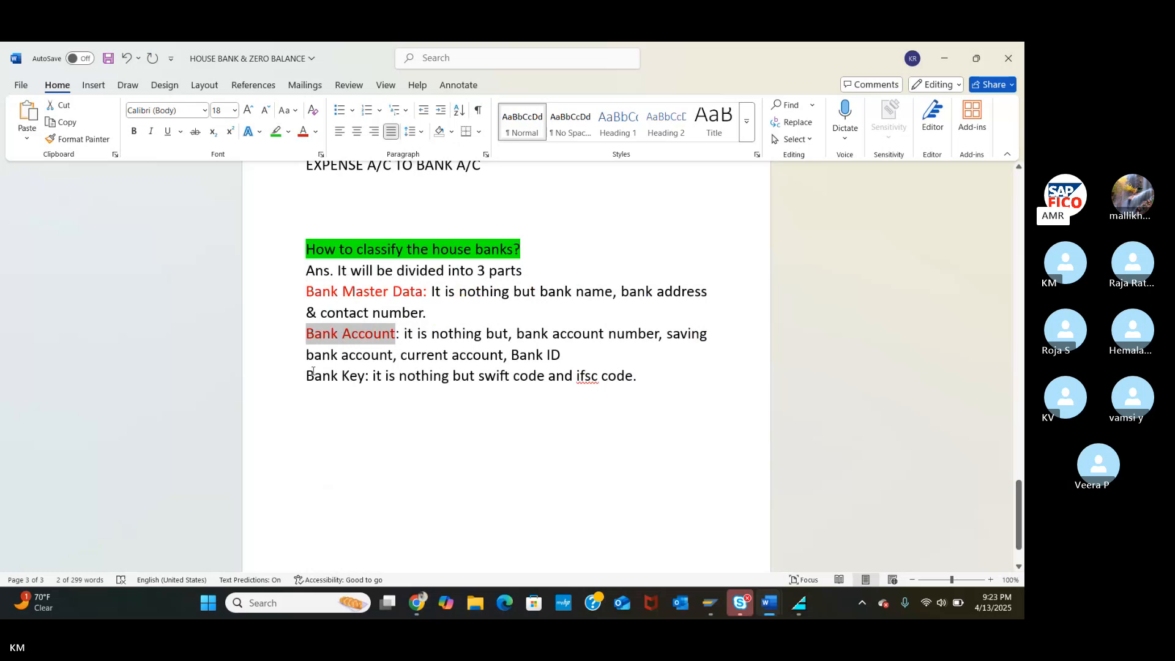
pyautogui.moveTo(312, 374); pyautogui.dragTo(364, 376)
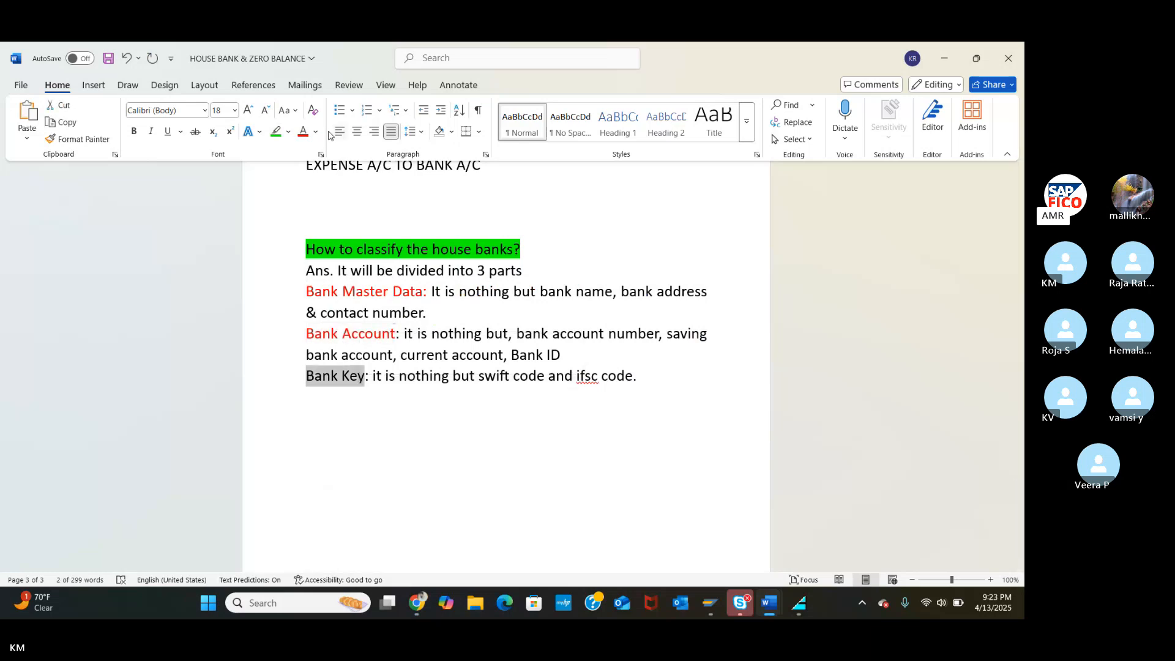
pyautogui.click(303, 132)
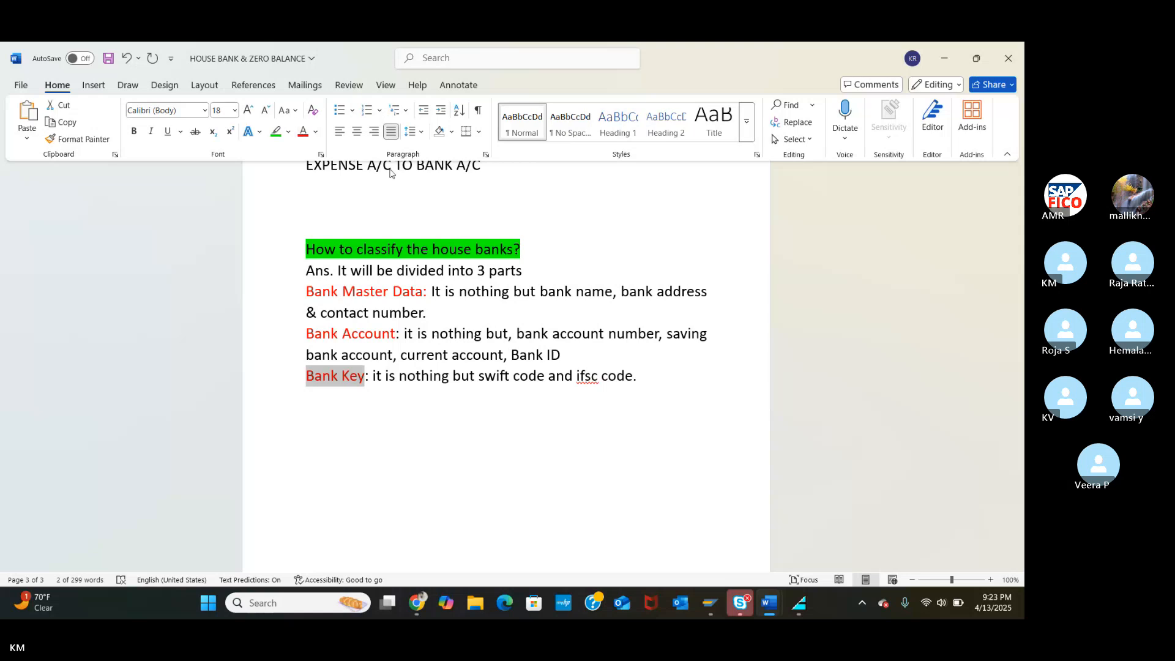
# Highlight item 18) HOUSE BANKS green in NEW SAP FICO TOP - Copy, then minimize it.
pyautogui.click(769, 602)
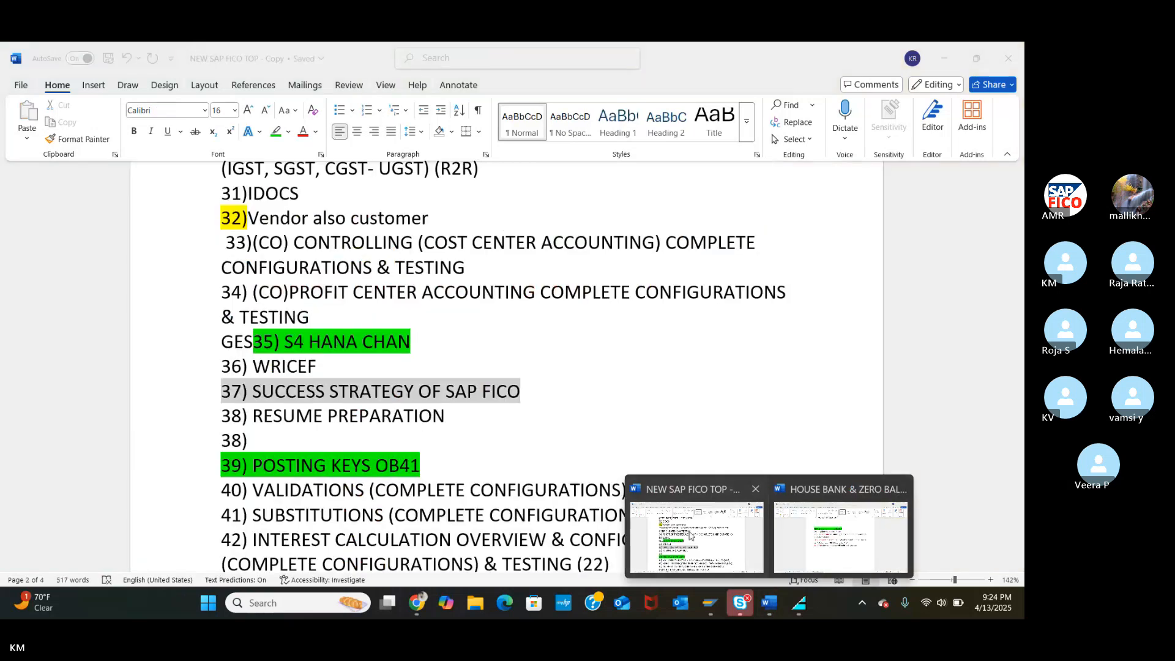
pyautogui.click(690, 535)
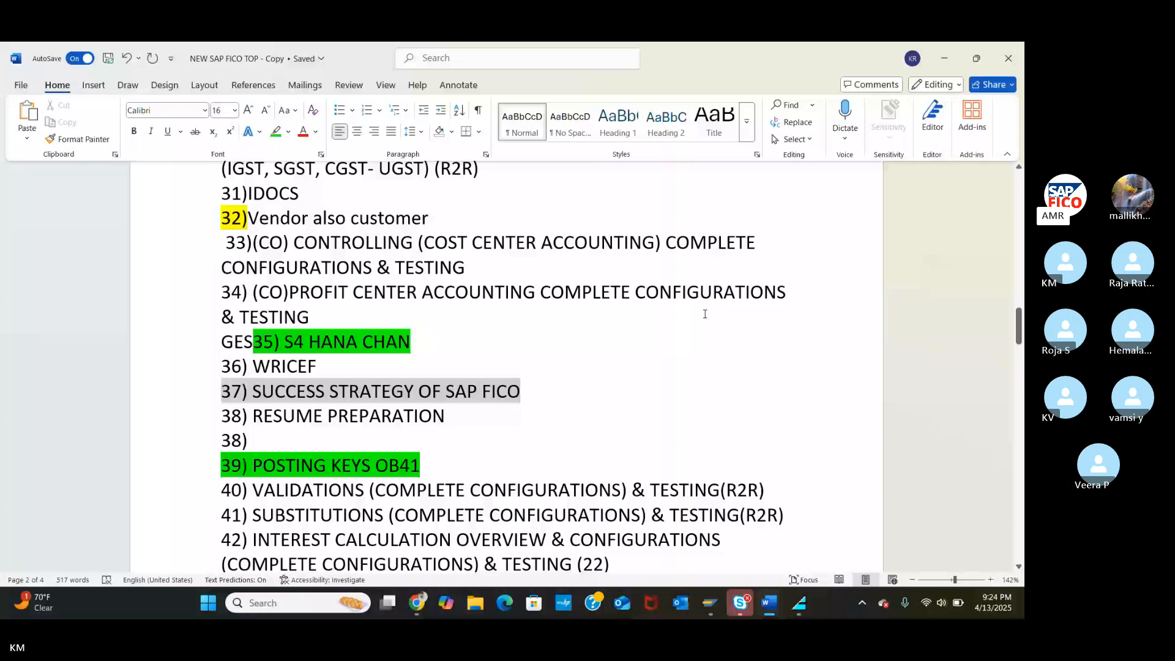
pyautogui.scroll(6, 704, 314)
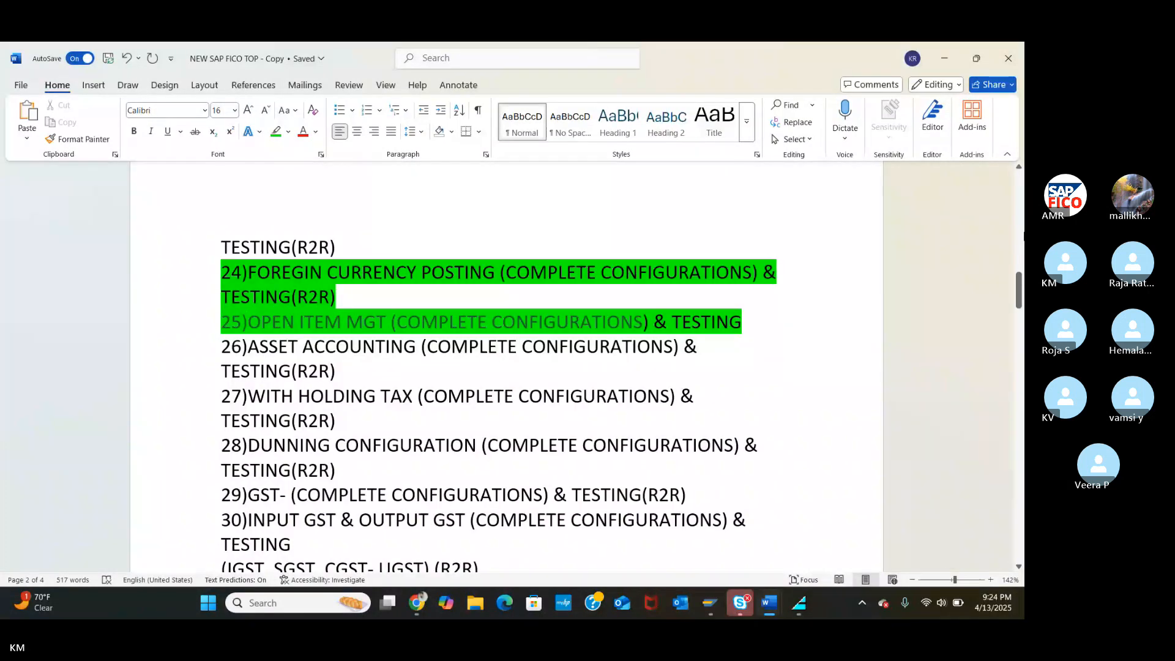
pyautogui.scroll(6, 502, 342)
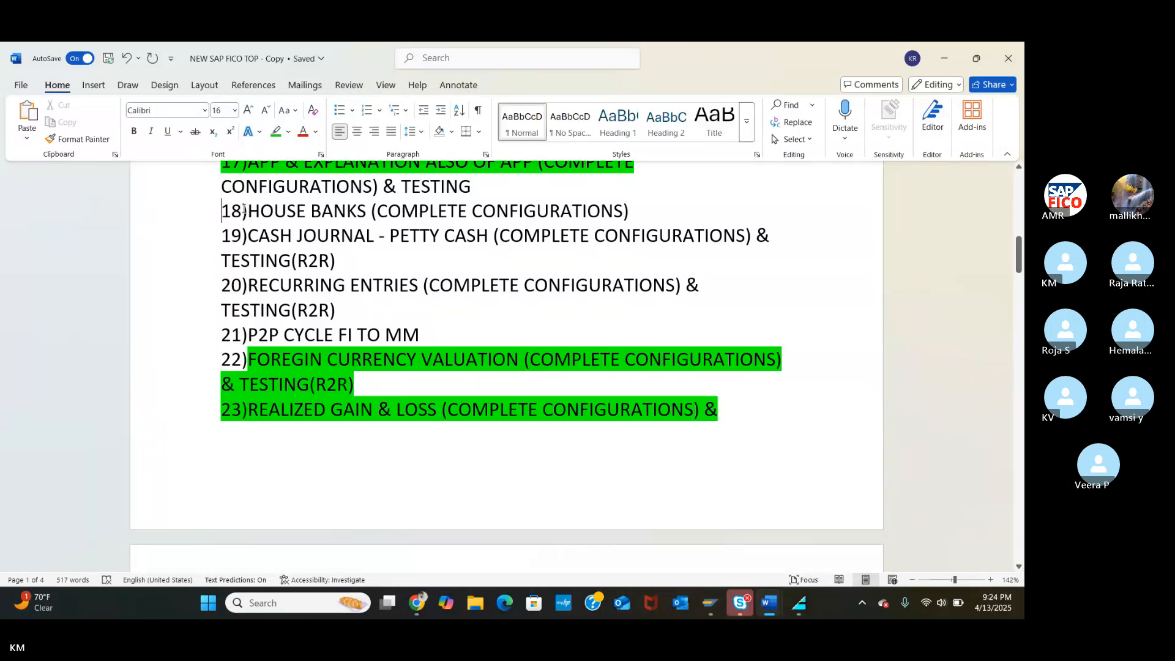
pyautogui.moveTo(233, 210); pyautogui.dragTo(559, 221)
pyautogui.click(275, 131)
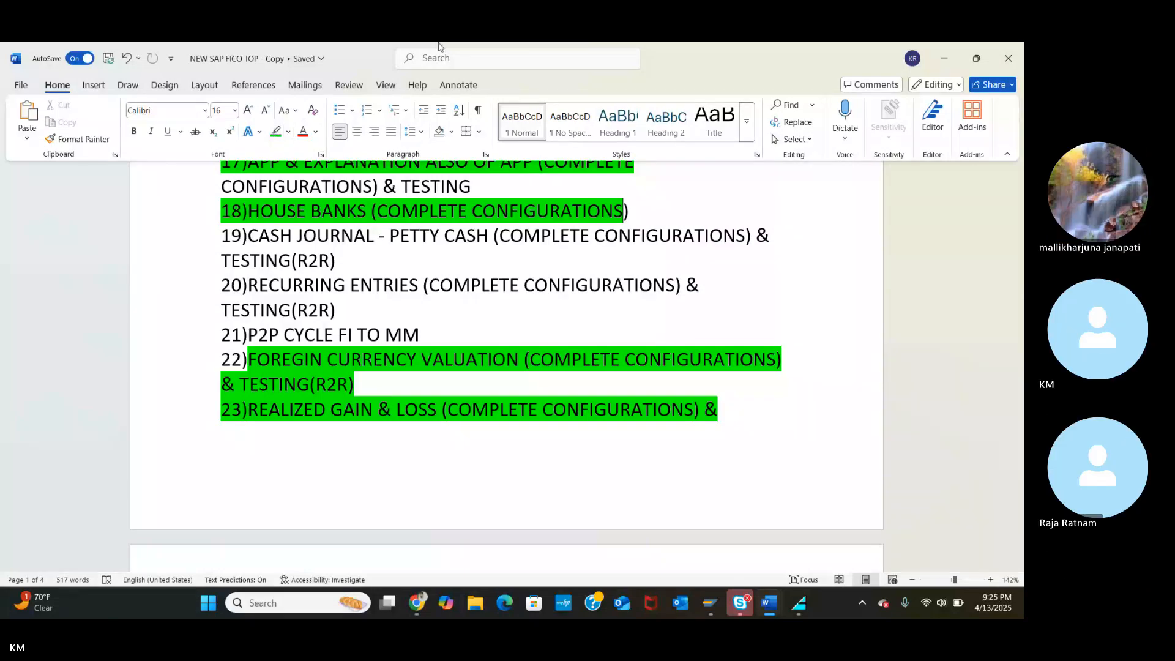
pyautogui.click(945, 58)
pyautogui.click(947, 57)
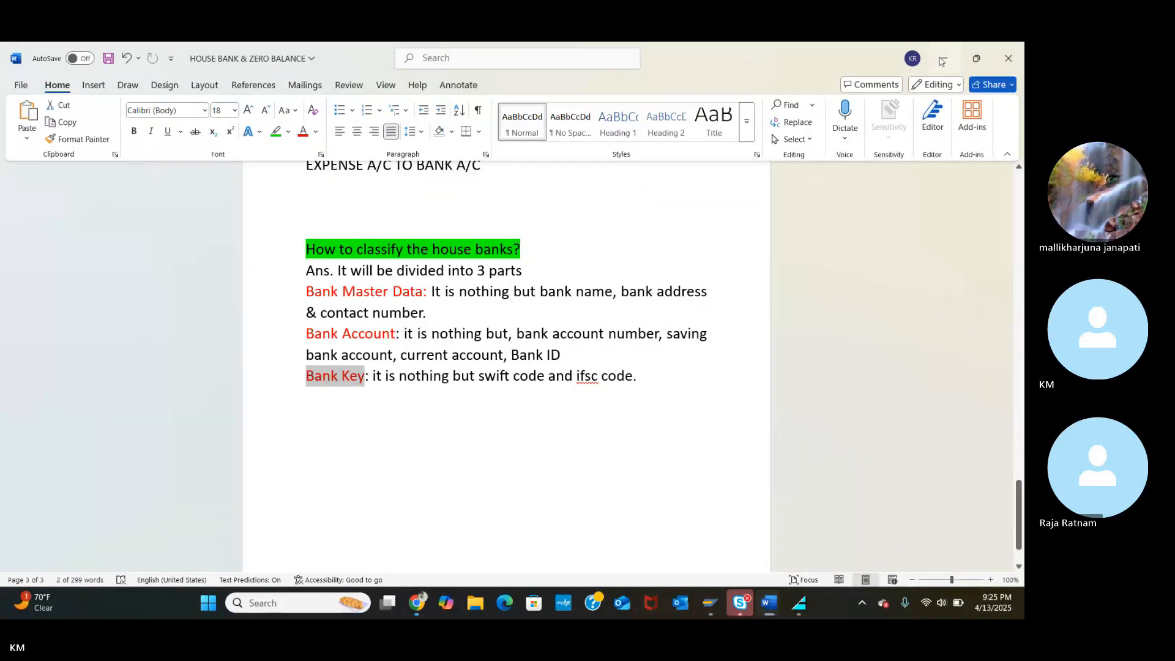